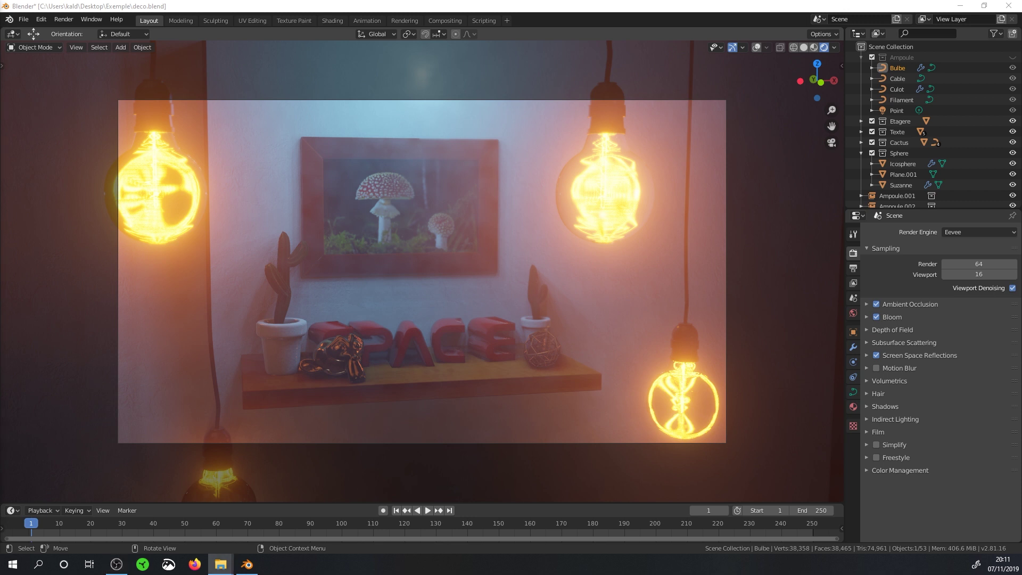
Bring up the Exemple folder window and browse its Ref and Rendus subfolders
{"action": "left_click", "coordinate": [220, 564]}
{"action": "left_click_drag", "start_coordinate": [155, 186], "coordinate": [376, 109]}
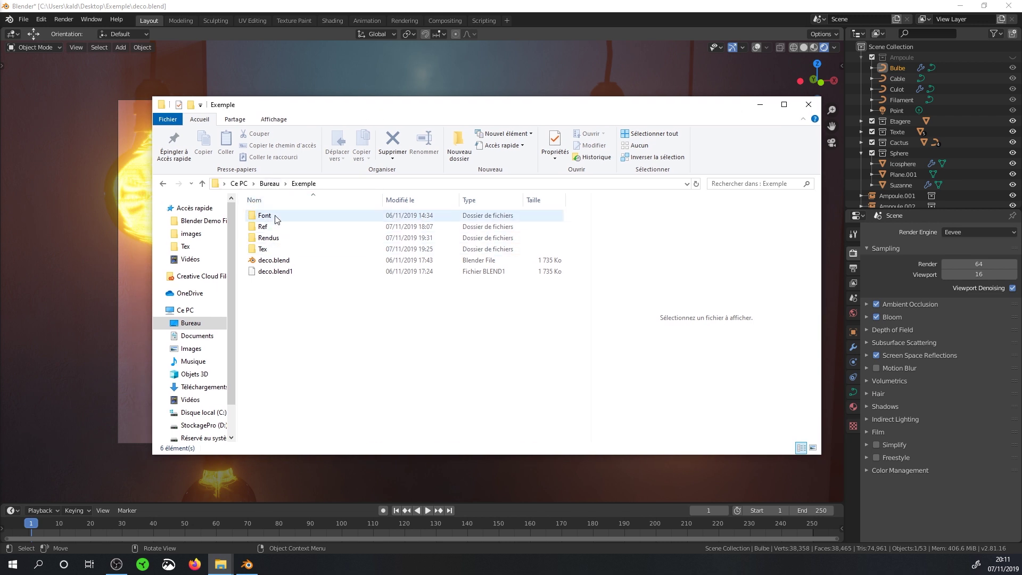
{"action": "mouse_move", "coordinate": [264, 215]}
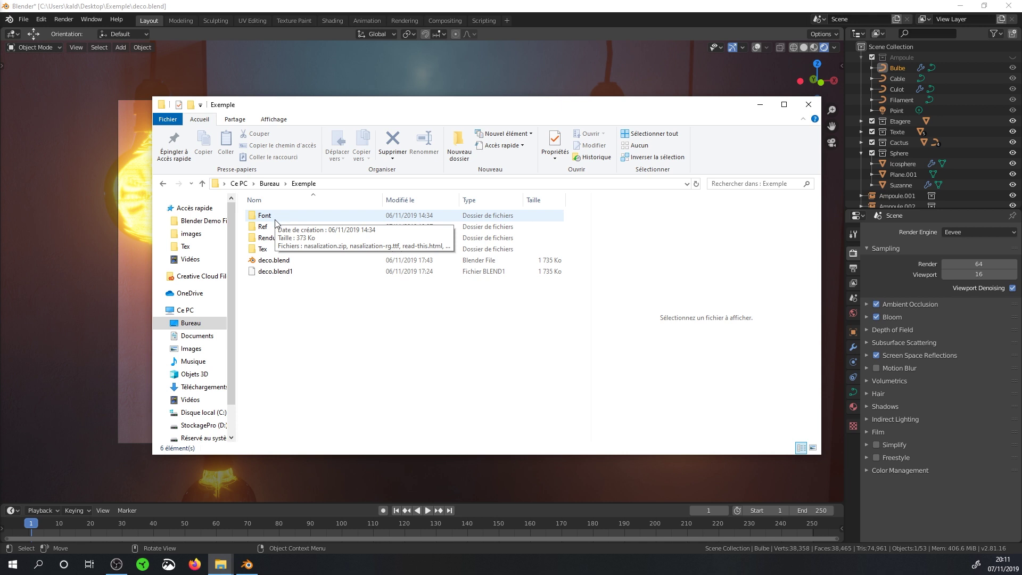
{"action": "double_click", "coordinate": [274, 227]}
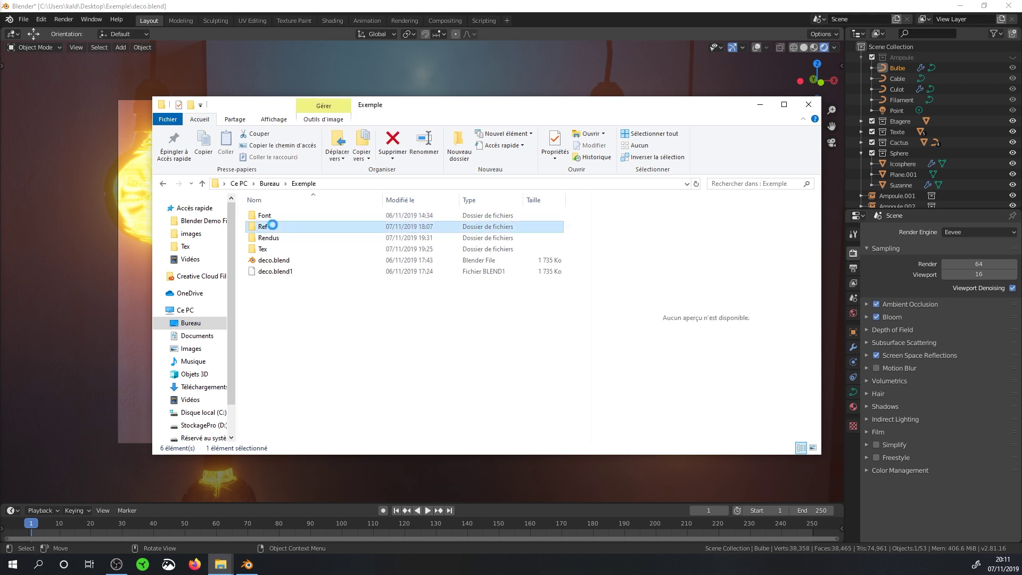
{"action": "left_click", "coordinate": [163, 184]}
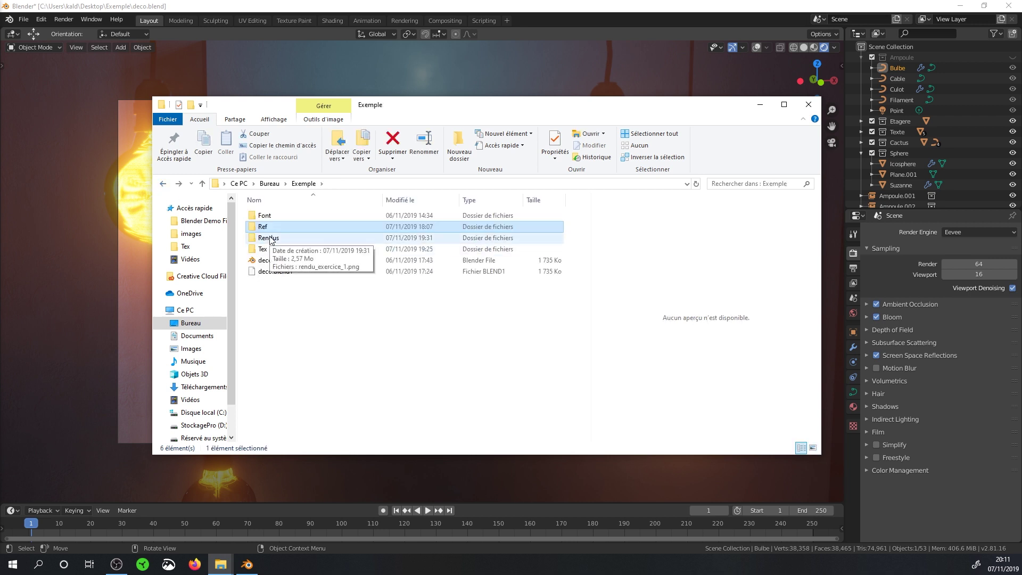
{"action": "double_click", "coordinate": [270, 239]}
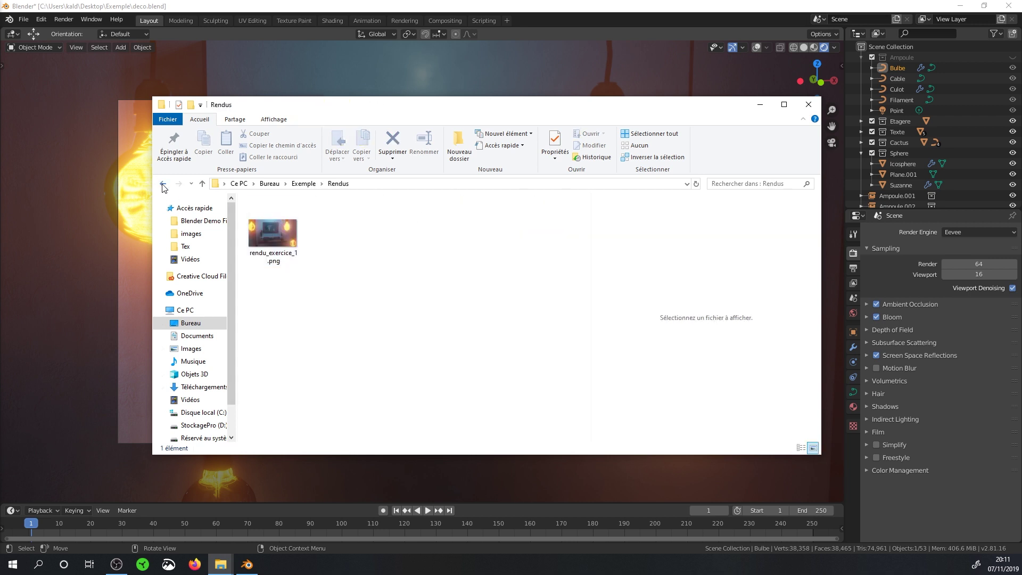
{"action": "left_click", "coordinate": [163, 184]}
Look through the Tex textures folder, then minimize File Explorer to reveal Blender
{"action": "double_click", "coordinate": [258, 251]}
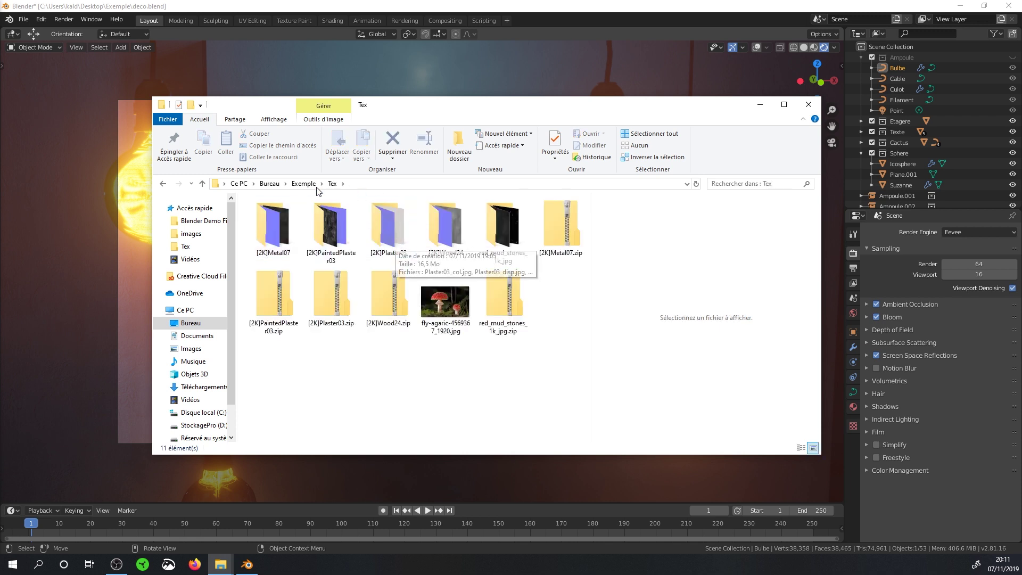
{"action": "left_click", "coordinate": [164, 184]}
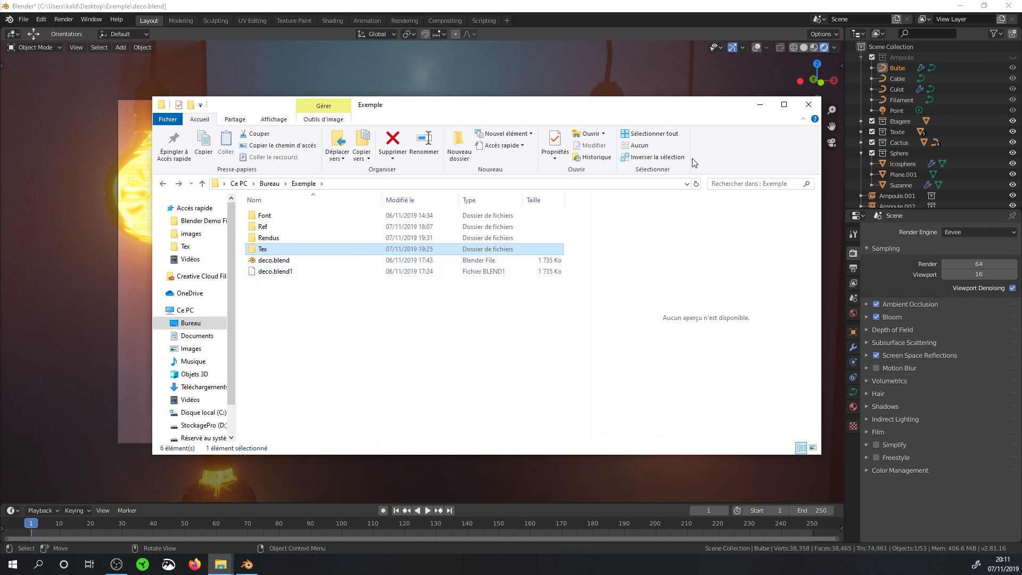
{"action": "left_click", "coordinate": [755, 105]}
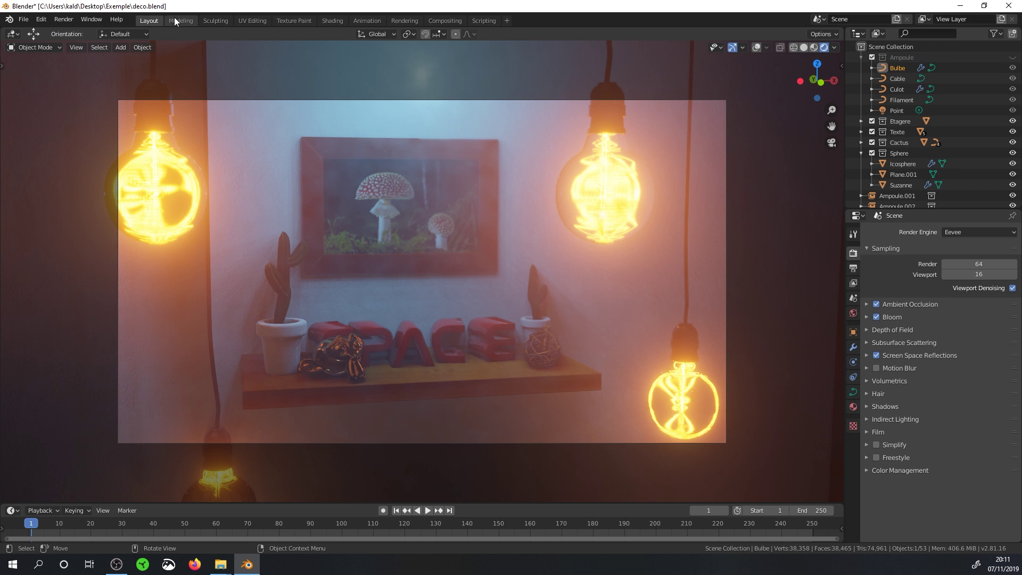
Save the shelf scene to deco.blend with Ctrl+S and choose a new General-template file
{"action": "key", "text": "ctrl+s"}
{"action": "left_click", "coordinate": [24, 20]}
{"action": "mouse_move", "coordinate": [36, 31]}
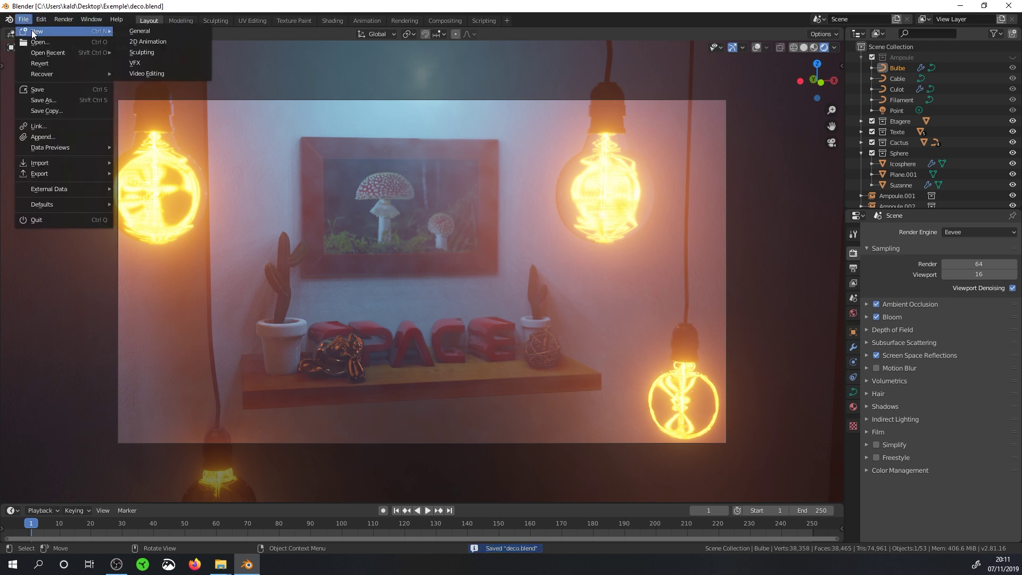
{"action": "left_click", "coordinate": [168, 31]}
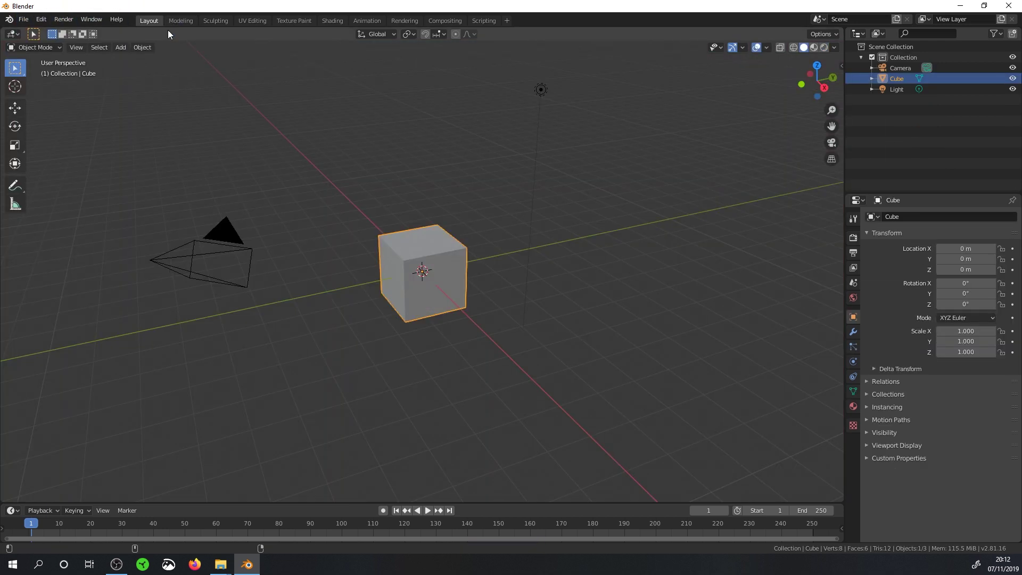
Look through the File menu, dismiss it unused, and return to File Explorer
{"action": "left_click", "coordinate": [24, 20]}
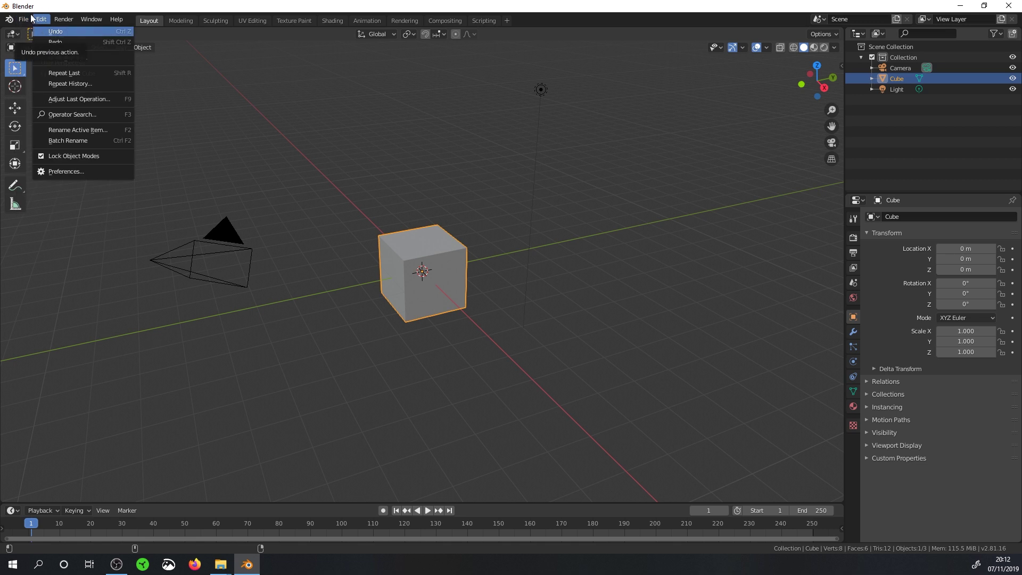
{"action": "left_click", "coordinate": [22, 22]}
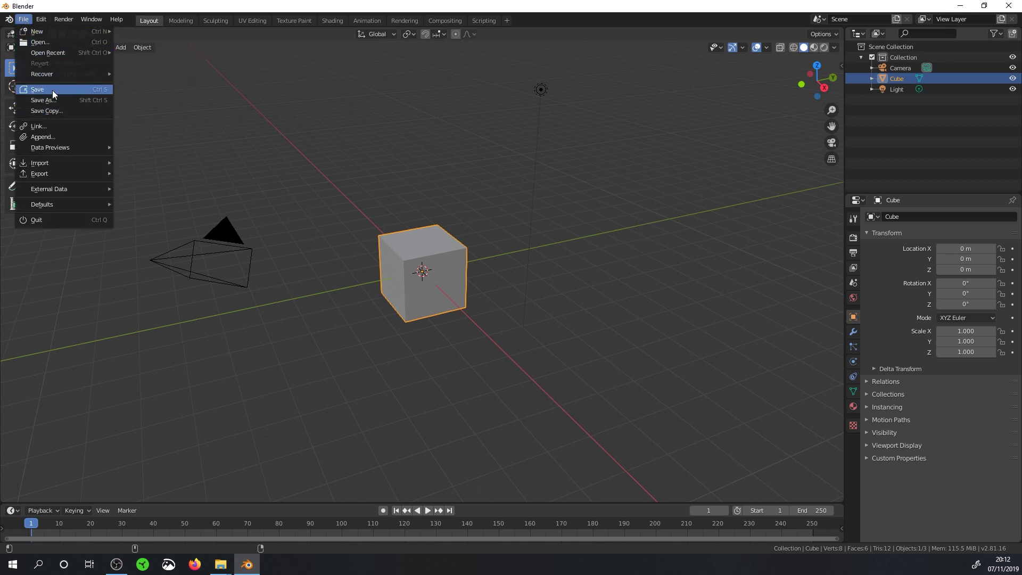
{"action": "left_click", "coordinate": [8, 92]}
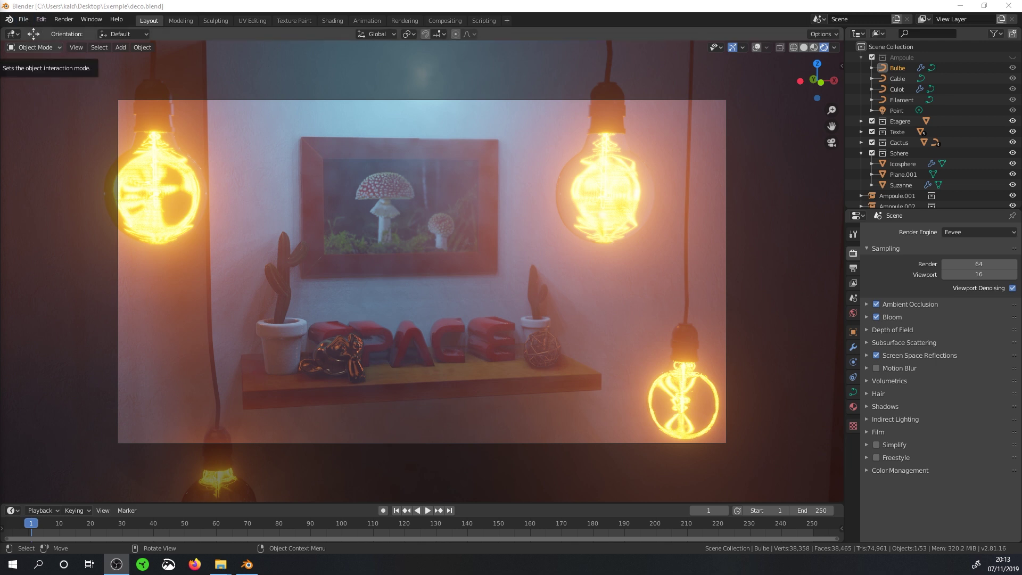
{"action": "key", "text": "alt+Tab"}
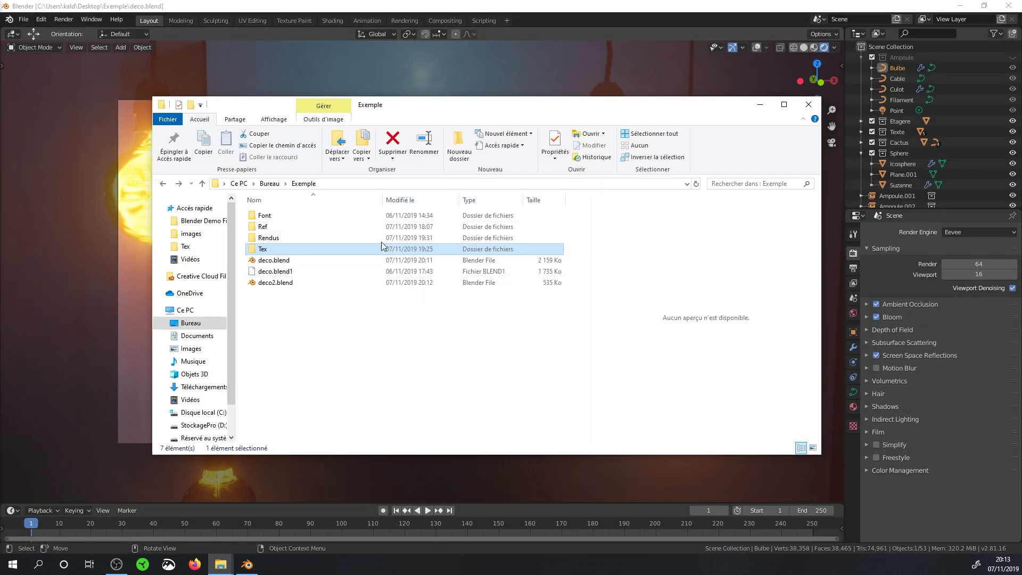
Browse the Font and Ref subfolders of the Exemple project
{"action": "double_click", "coordinate": [274, 217]}
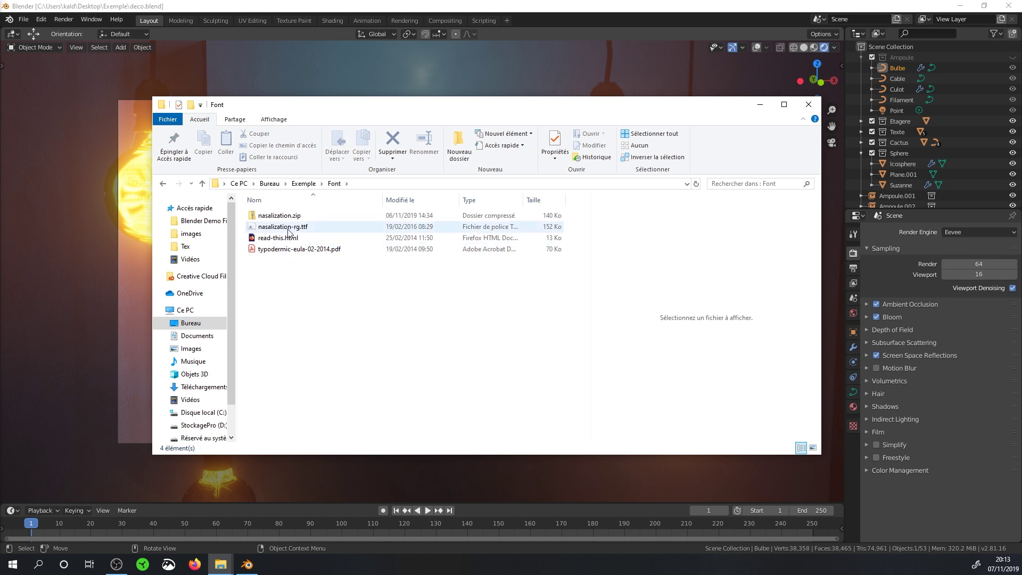
{"action": "left_click", "coordinate": [164, 184]}
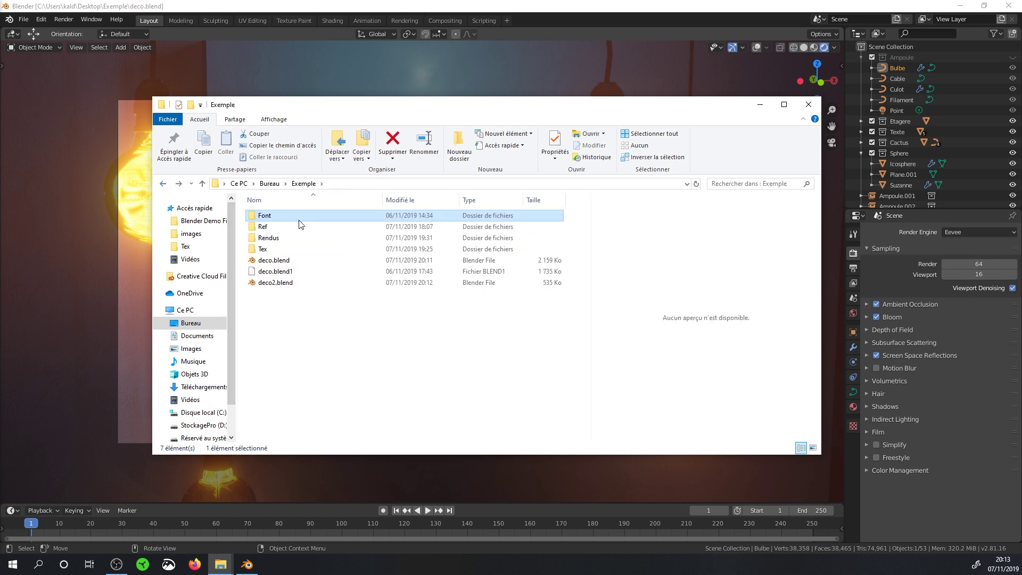
{"action": "double_click", "coordinate": [282, 226]}
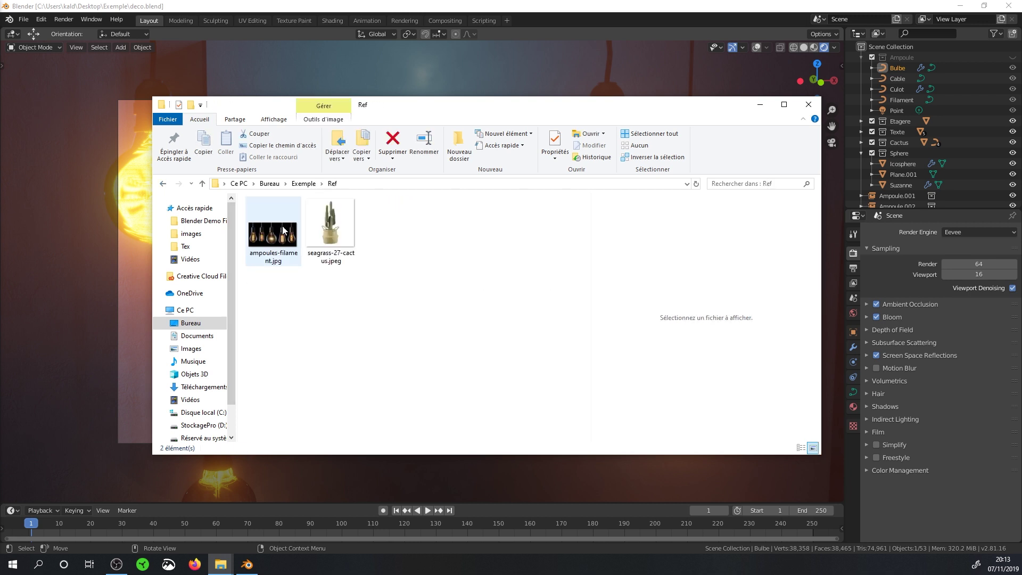
{"action": "left_click", "coordinate": [163, 183]}
Revisit the Rendus and Tex folders, then bring Blender back to the front
{"action": "left_click", "coordinate": [266, 239]}
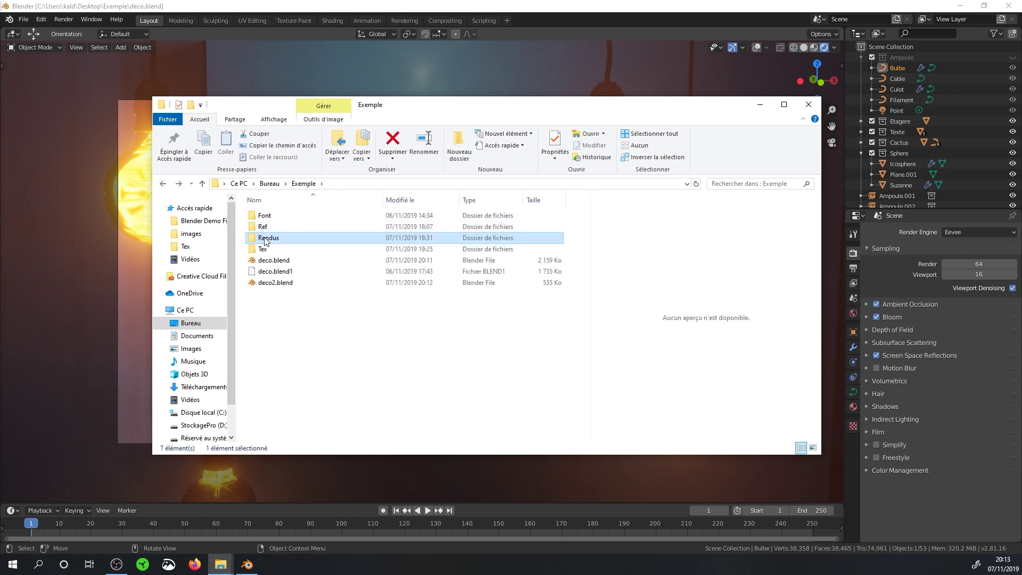
{"action": "double_click", "coordinate": [266, 239]}
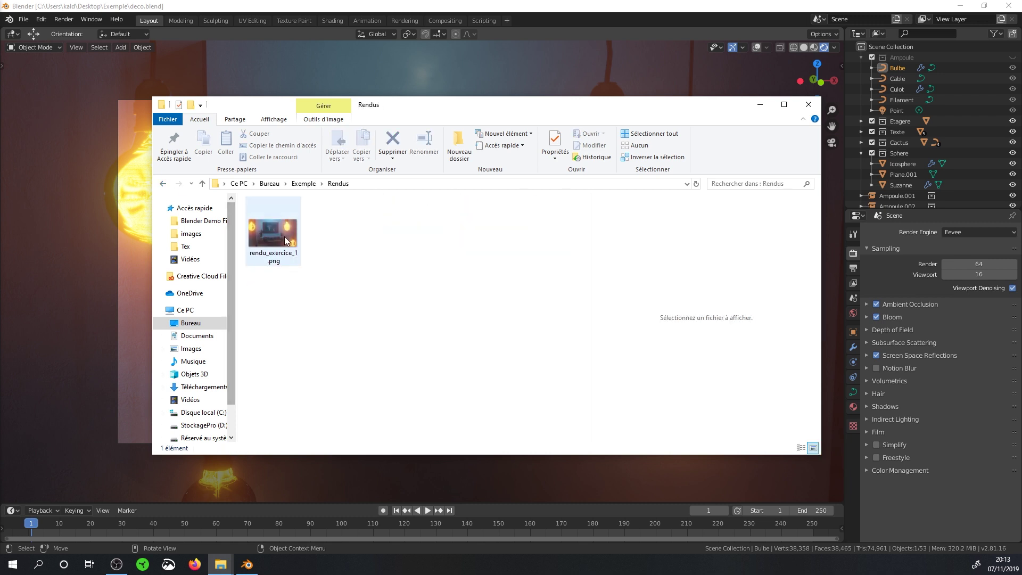
{"action": "left_click", "coordinate": [163, 184]}
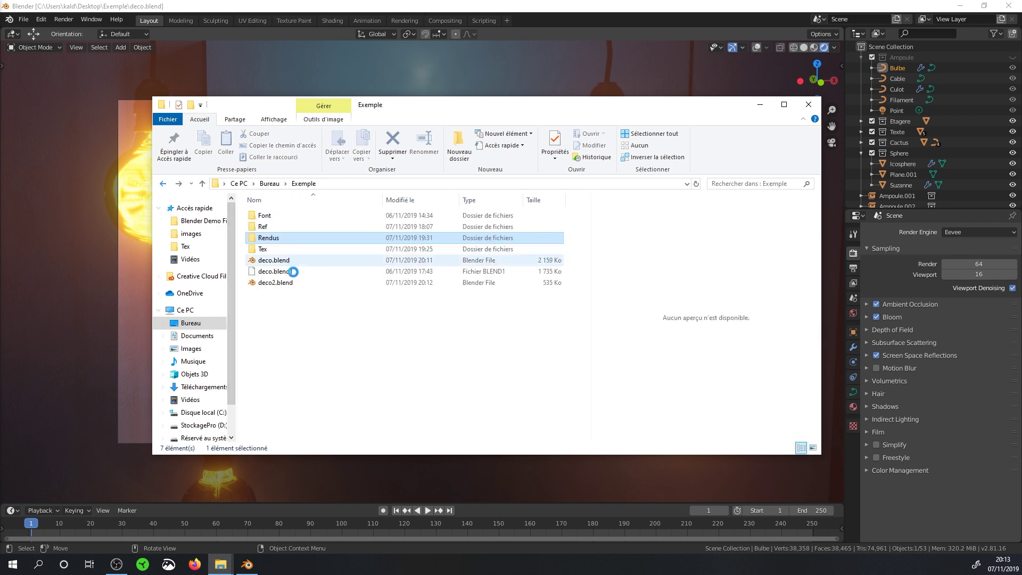
{"action": "double_click", "coordinate": [271, 251]}
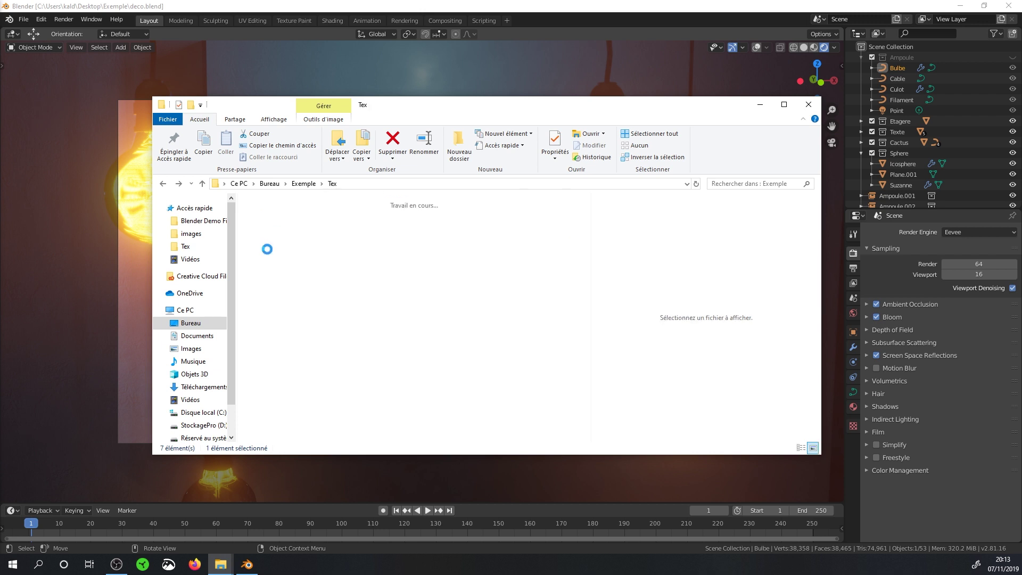
{"action": "left_click", "coordinate": [164, 184]}
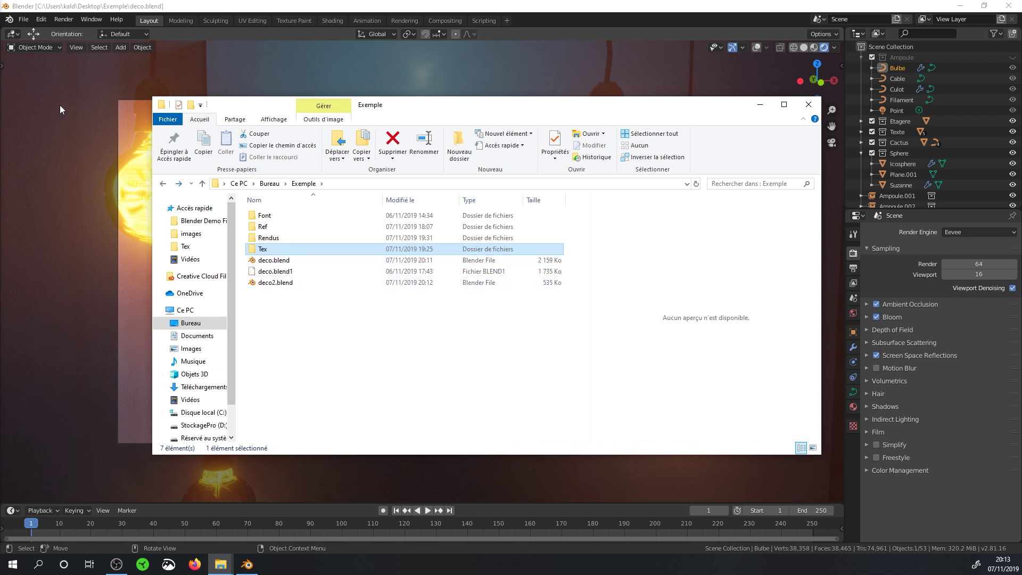
{"action": "left_click", "coordinate": [24, 20]}
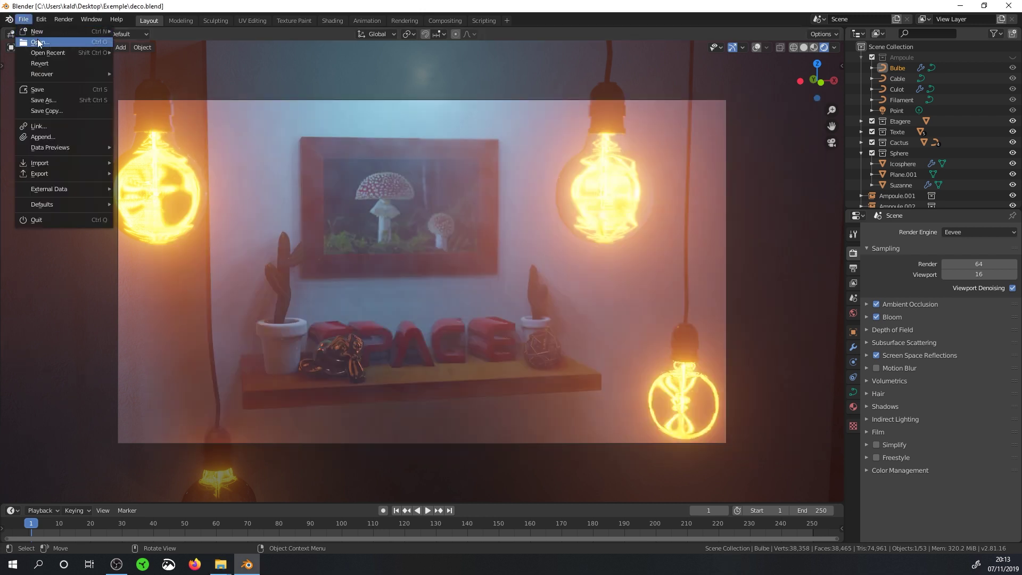
Replace the scene with a new General-template file and save it as deco2.blend in Exemple
{"action": "mouse_move", "coordinate": [37, 31]}
{"action": "left_click", "coordinate": [139, 31]}
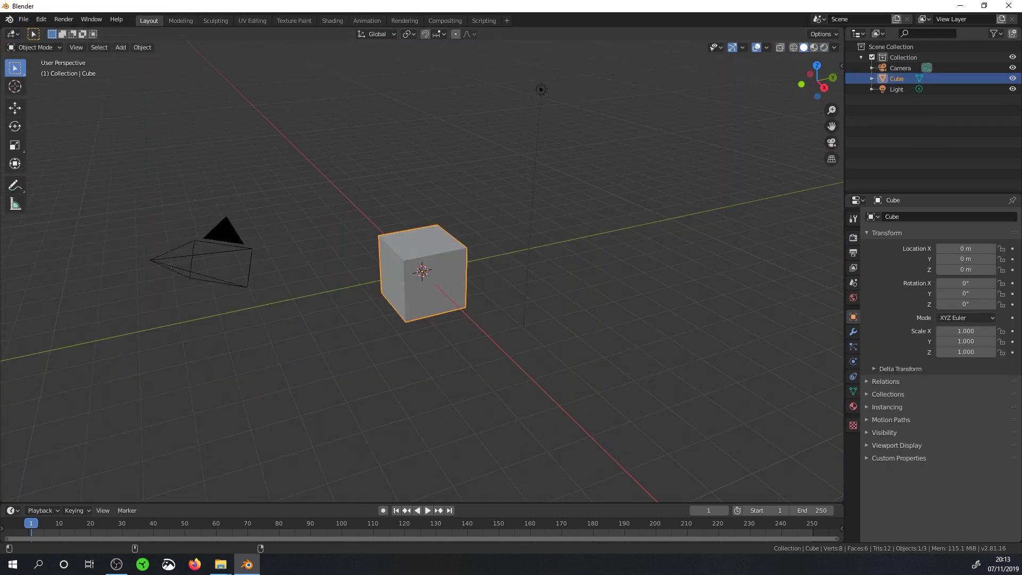
{"action": "left_click", "coordinate": [24, 21]}
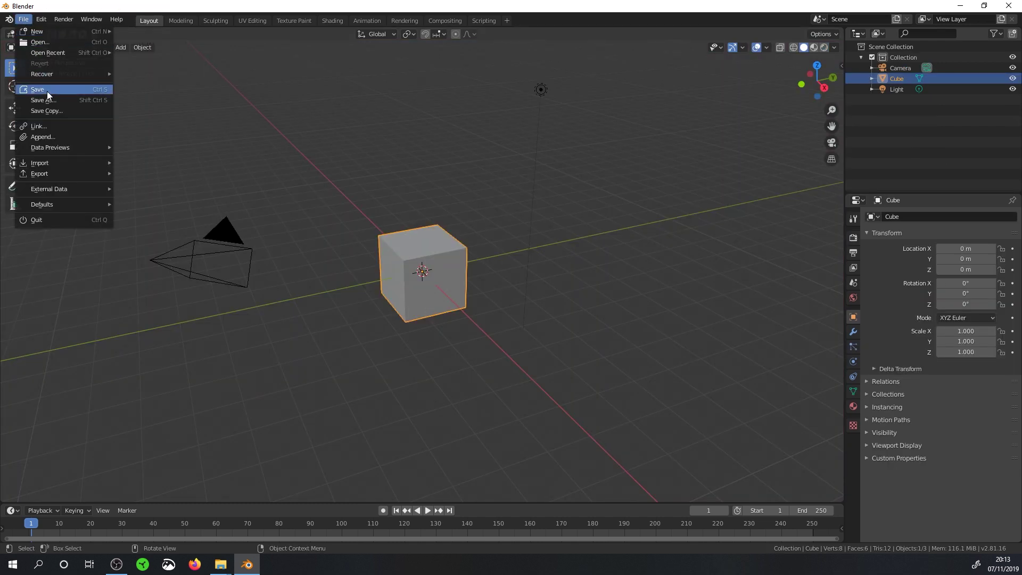
{"action": "key", "text": "Escape"}
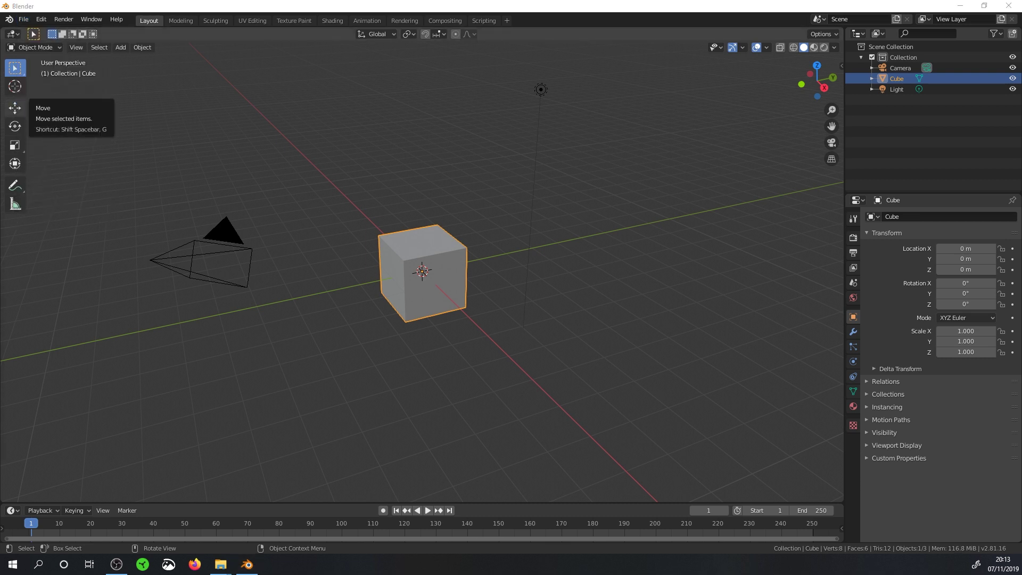
{"action": "left_click", "coordinate": [388, 273]}
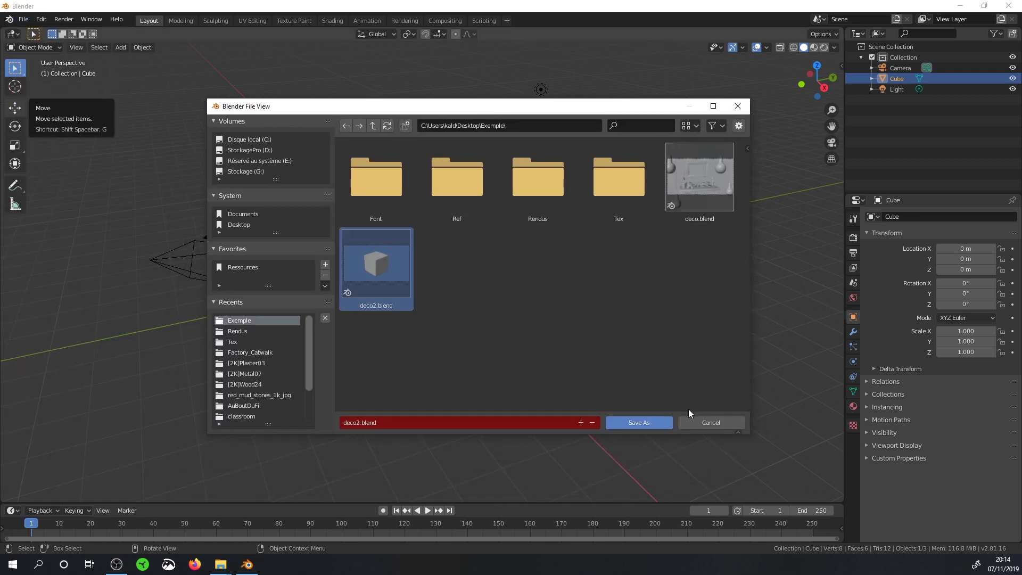
{"action": "left_click", "coordinate": [639, 423]}
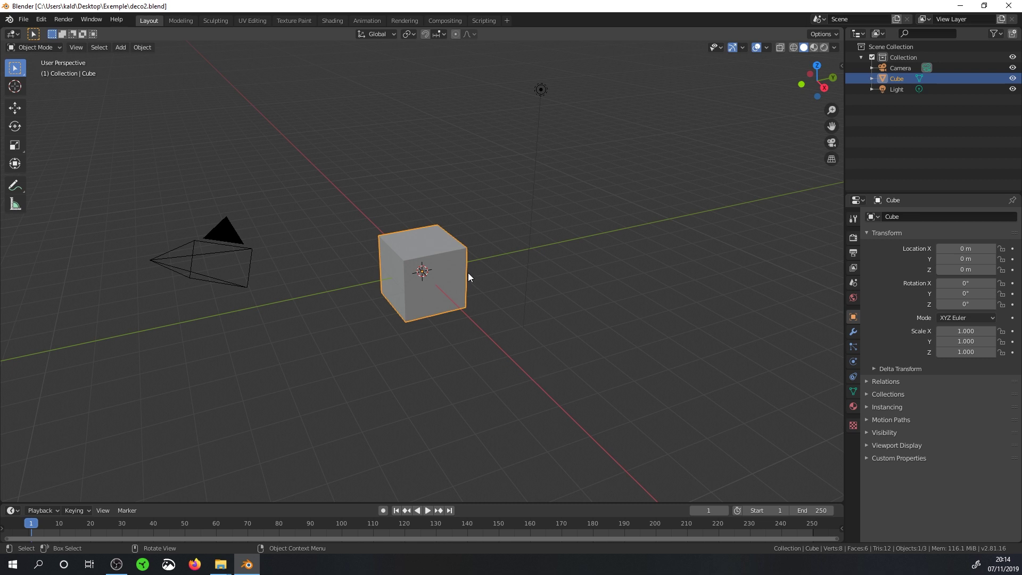
Delete the default camera, cube and light, and rename the collection to 'etagere'
{"action": "key", "text": "a"}
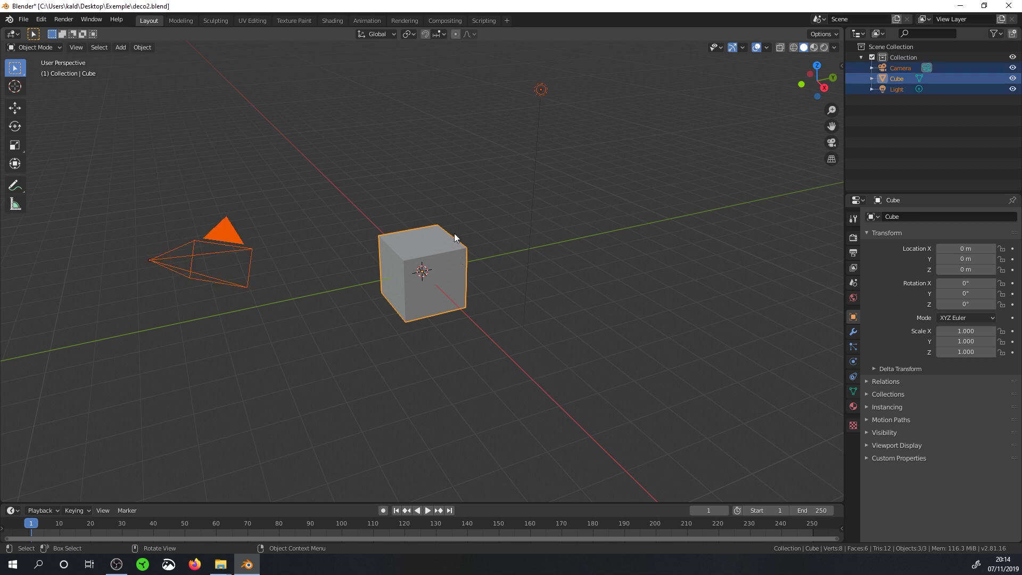
{"action": "key", "text": "Delete"}
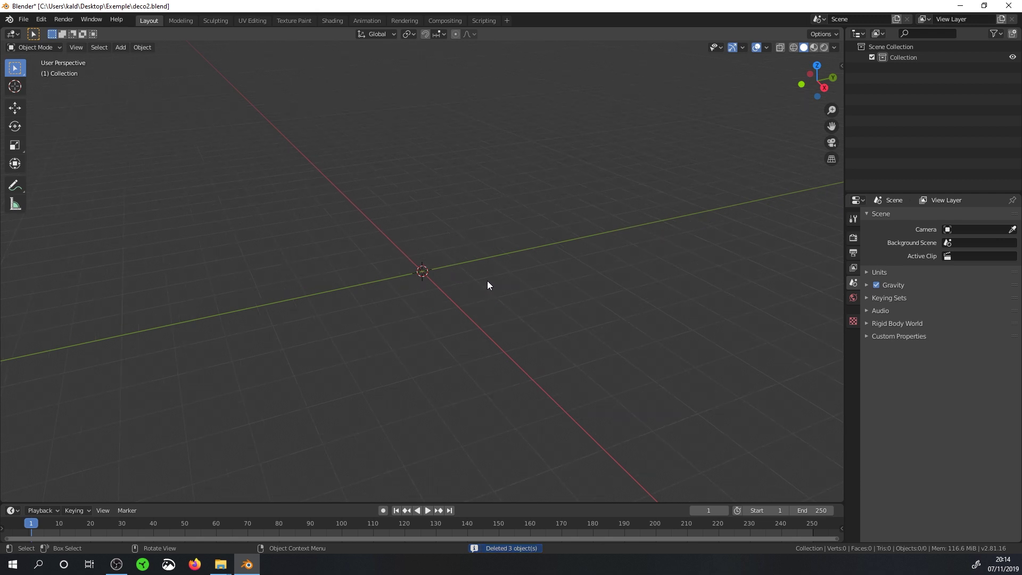
{"action": "left_click", "coordinate": [900, 58]}
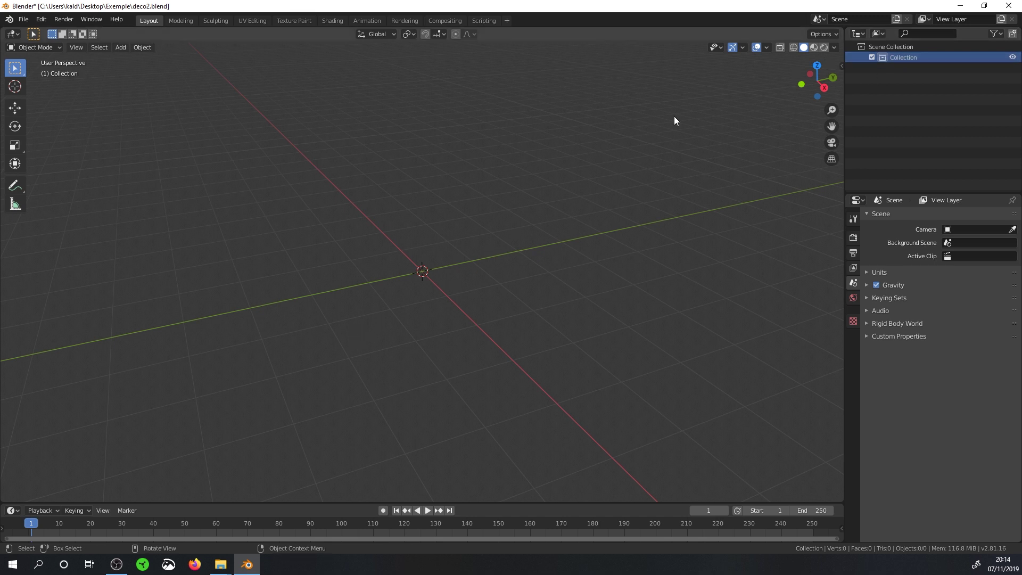
{"action": "double_click", "coordinate": [905, 57]}
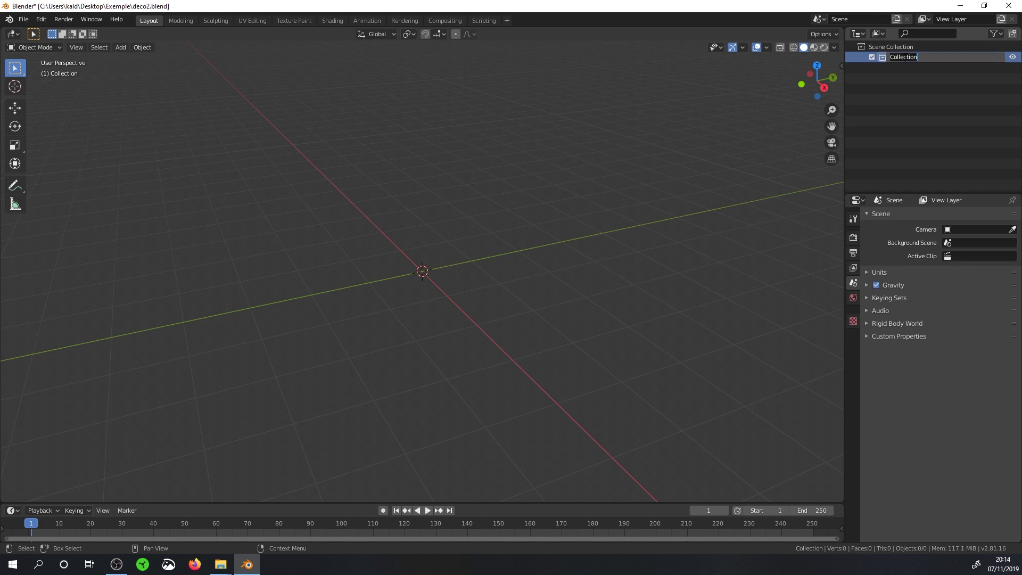
{"action": "type", "text": "etagere"}
{"action": "key", "text": "Return"}
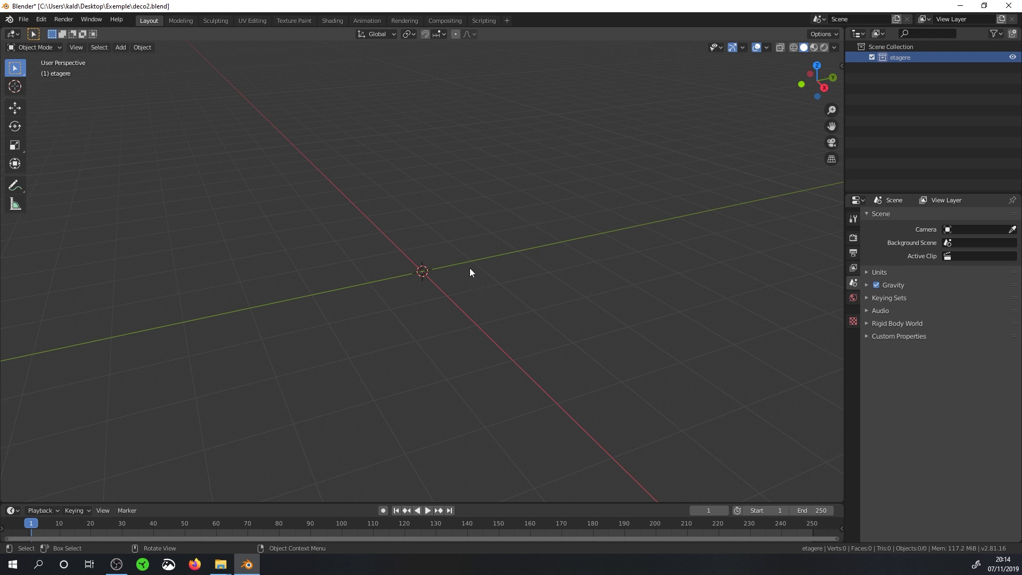
Add a cube and set its X dimension to 0.3 m in the sidebar
{"action": "key", "text": "shift+a"}
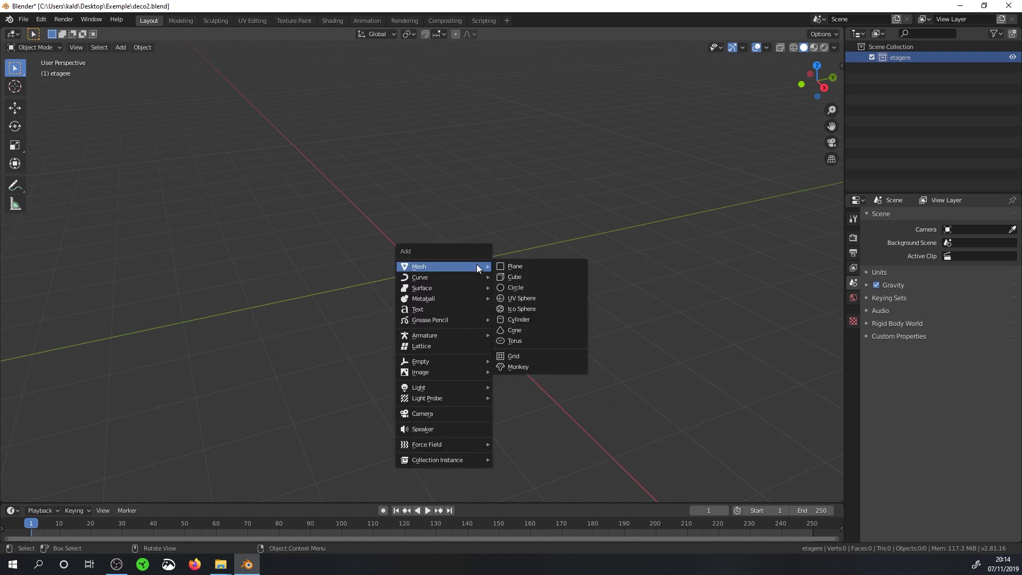
{"action": "left_click", "coordinate": [519, 276]}
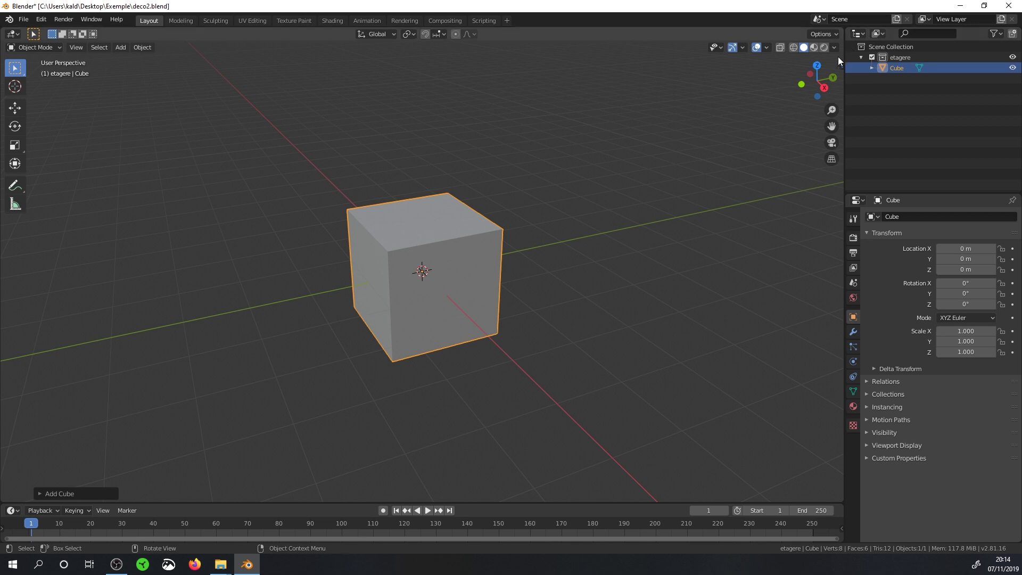
{"action": "key", "text": "n"}
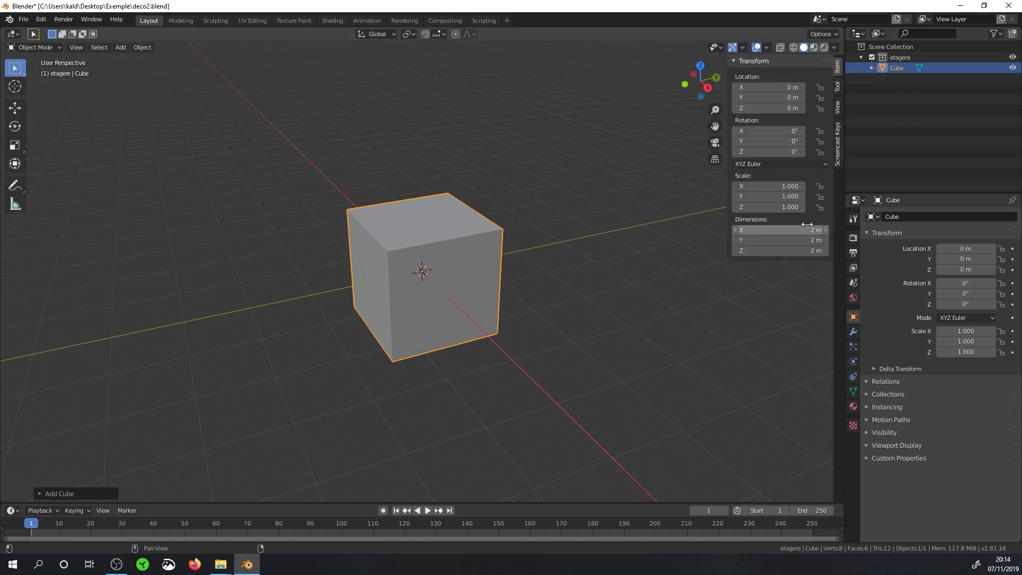
{"action": "left_click", "coordinate": [811, 231]}
{"action": "type", "text": "30c"}
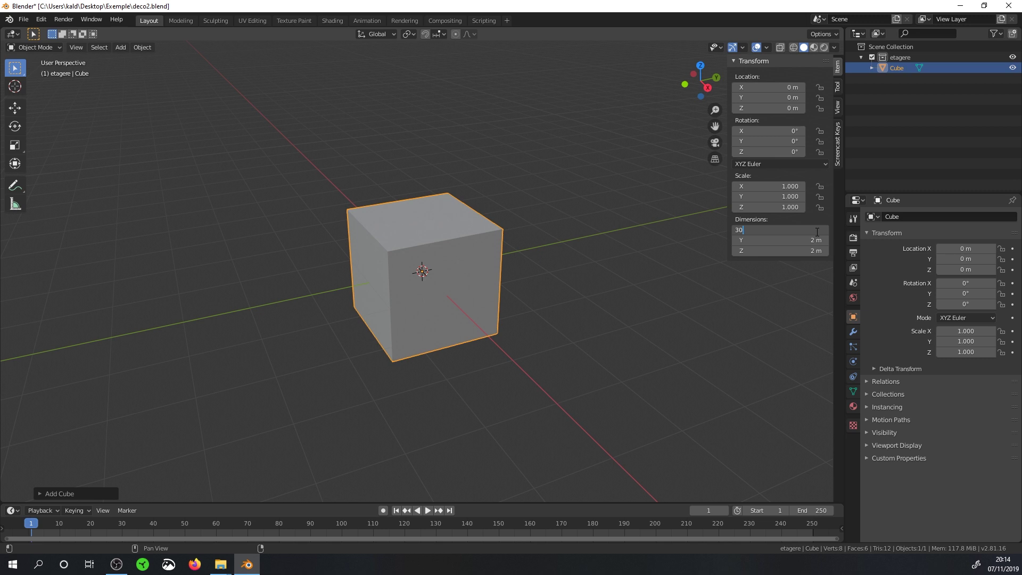
{"action": "type", "text": "m"}
{"action": "key", "text": "Return"}
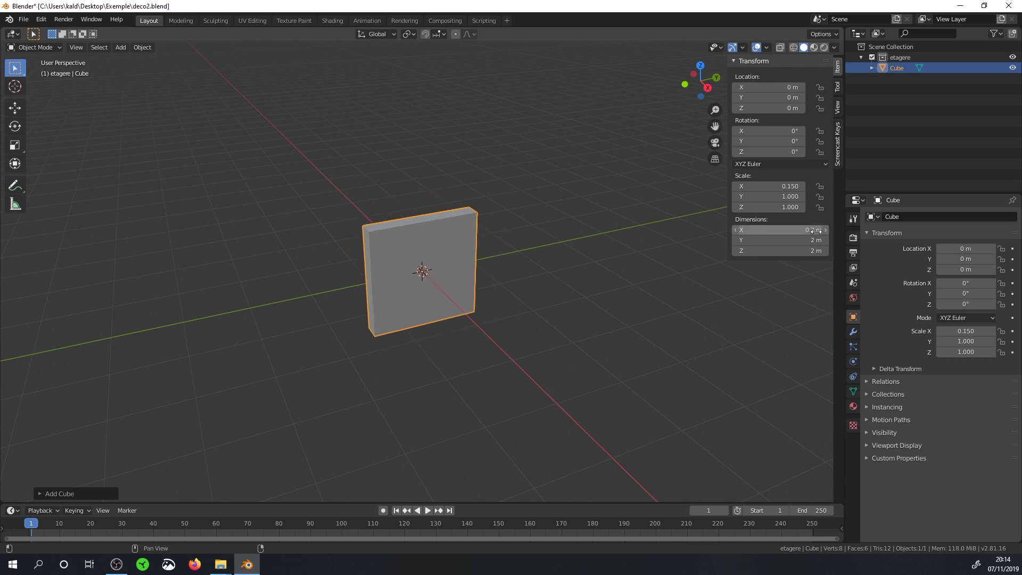
Set the cube's Y dimension to 0.2 m and its Z thickness to 0.03 m
{"action": "left_click", "coordinate": [820, 241]}
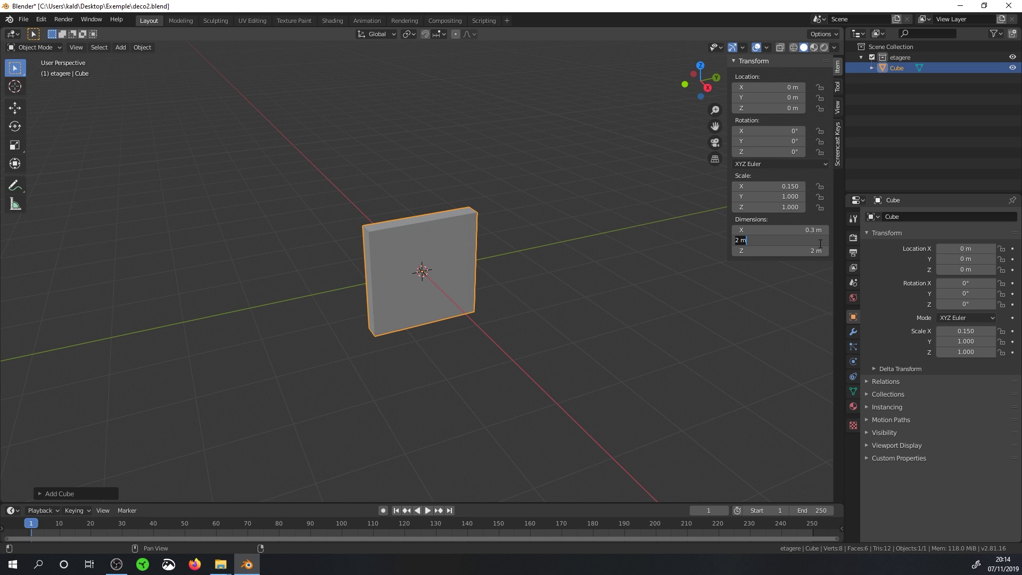
{"action": "type", "text": "0.25"}
{"action": "key", "text": "Return"}
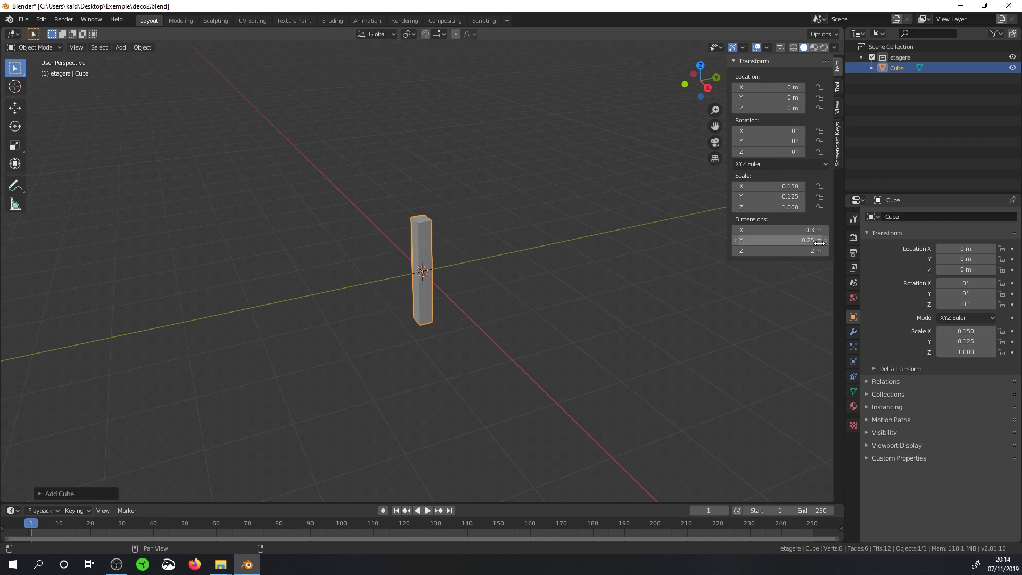
{"action": "left_click", "coordinate": [805, 241]}
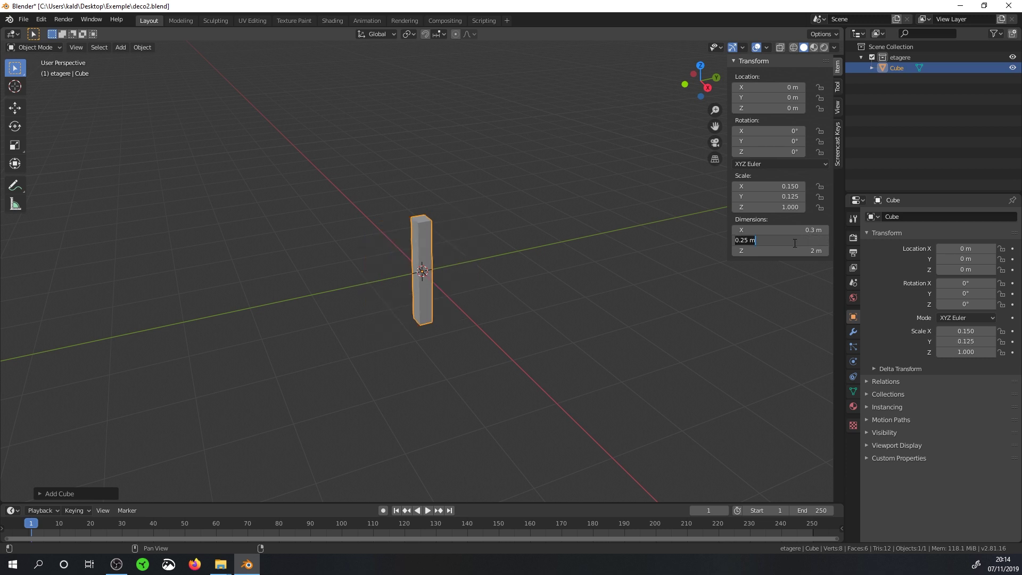
{"action": "left_click", "coordinate": [795, 242]}
{"action": "type", "text": "m"}
{"action": "key", "text": "Return"}
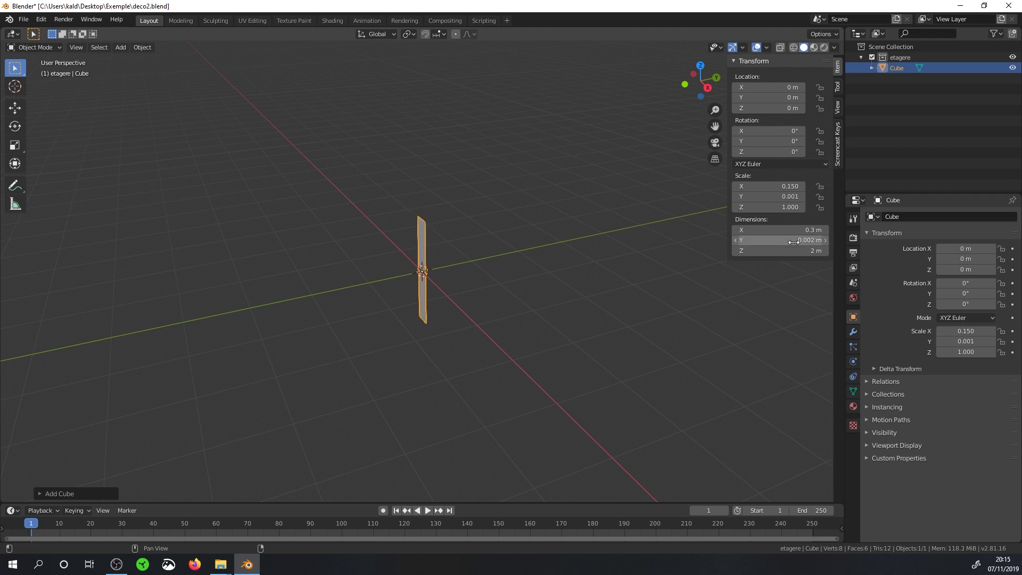
{"action": "left_click", "coordinate": [793, 241]}
{"action": "type", "text": "20"}
{"action": "type", "text": "m"}
{"action": "key", "text": "Return"}
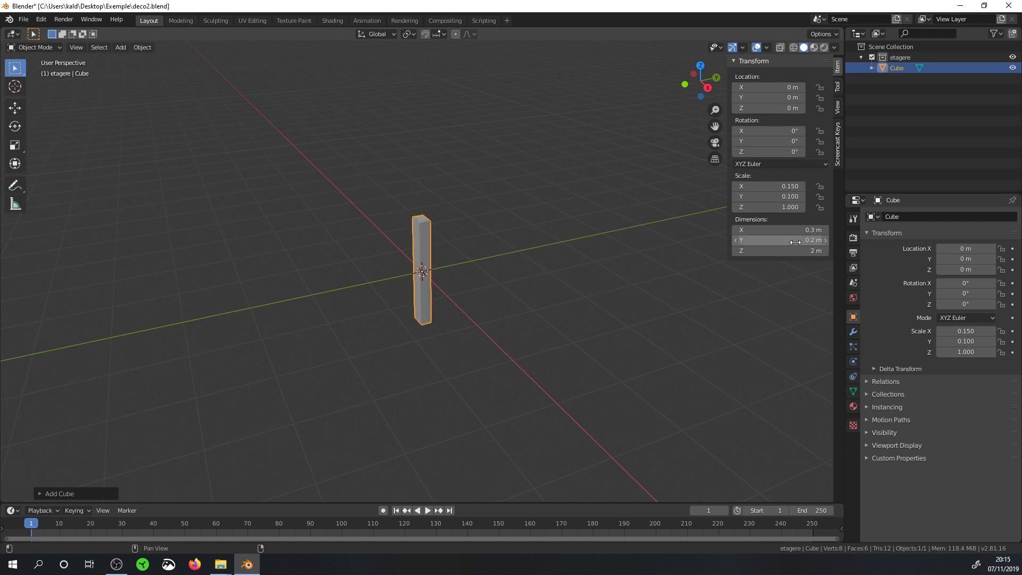
{"action": "left_click", "coordinate": [817, 250]}
{"action": "type", "text": "3"}
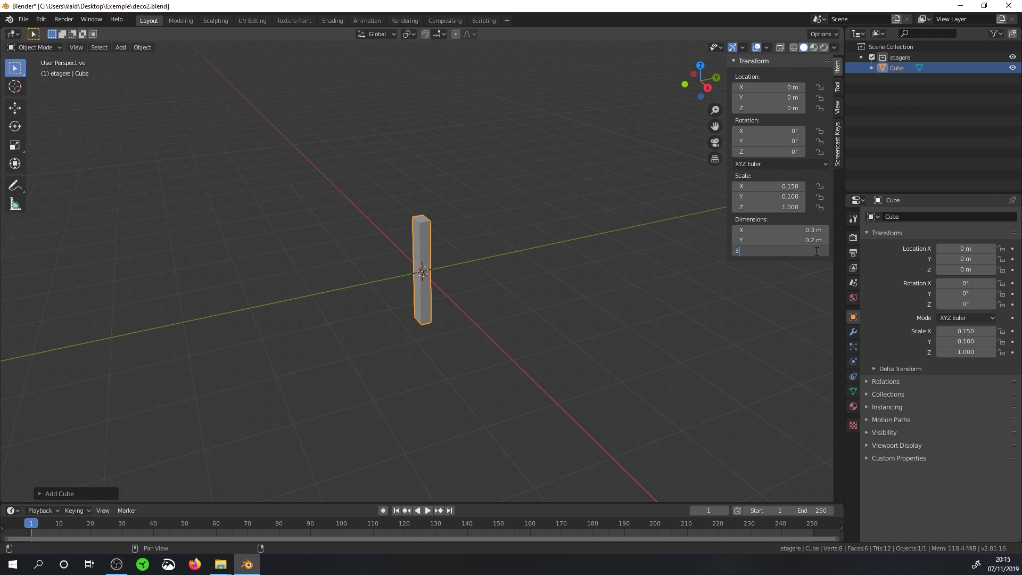
{"action": "key", "text": "Return"}
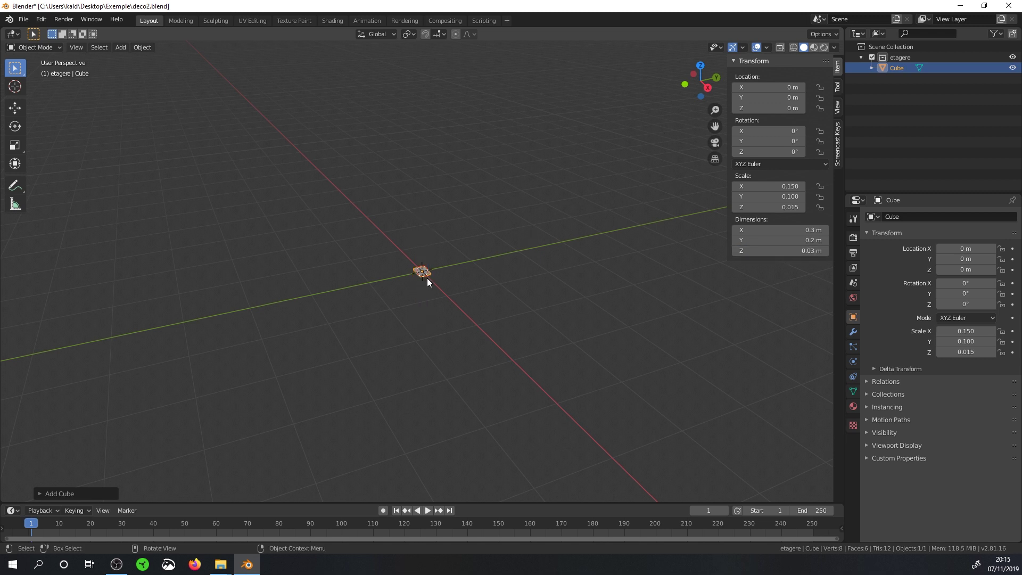
Frame the slab and lengthen the board's X dimension to 0.35 m
{"action": "key", "text": "KP_Decimal"}
{"action": "mouse_move", "coordinate": [423, 289]}
{"action": "middle_mouse_down"}
{"action": "mouse_move", "coordinate": [526, 254]}
{"action": "mouse_move", "coordinate": [532, 284]}
{"action": "mouse_move", "coordinate": [455, 282]}
{"action": "middle_mouse_up"}
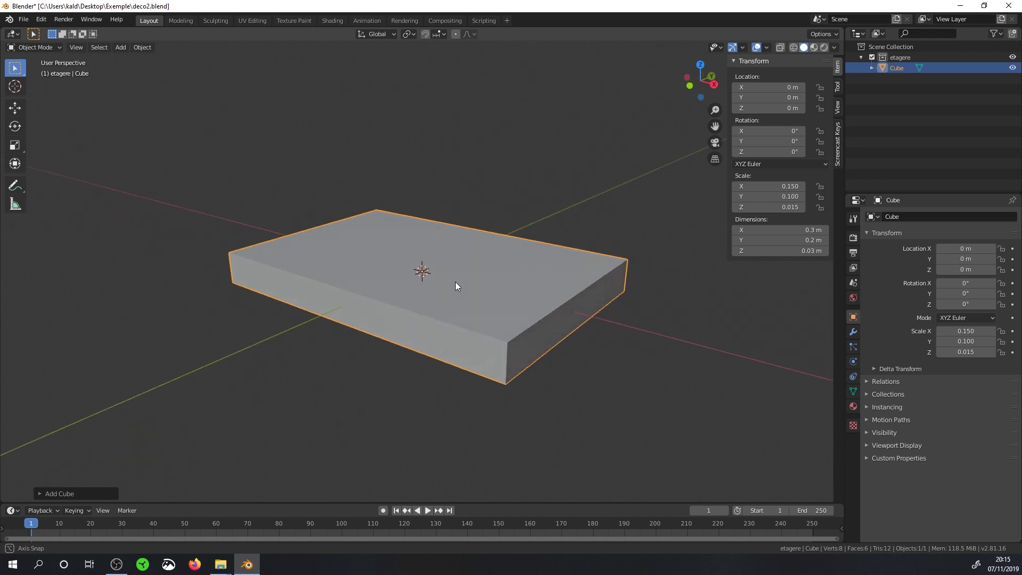
{"action": "left_click", "coordinate": [786, 230]}
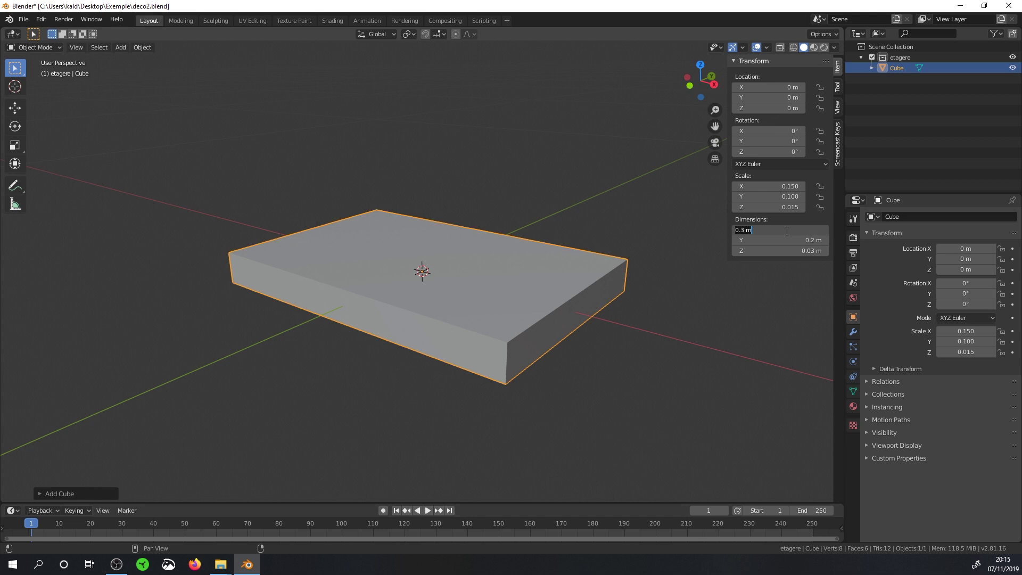
{"action": "type", "text": ".3"}
{"action": "type", "text": "5"}
{"action": "key", "text": "Return"}
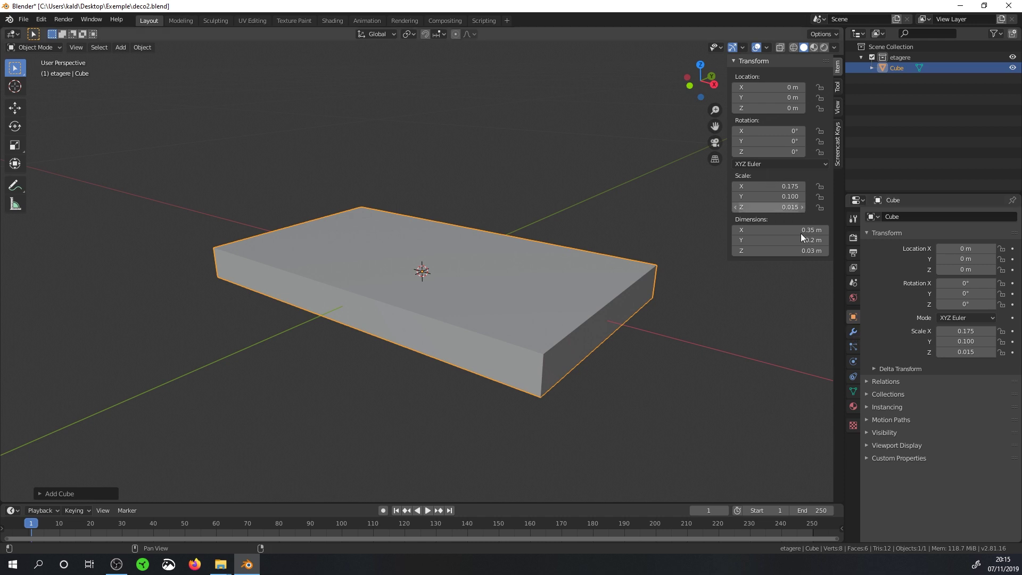
{"action": "mouse_move", "coordinate": [307, 273]}
{"action": "middle_mouse_down"}
{"action": "mouse_move", "coordinate": [406, 287]}
{"action": "mouse_move", "coordinate": [349, 257]}
{"action": "mouse_move", "coordinate": [281, 300]}
{"action": "middle_mouse_up"}
{"action": "mouse_move", "coordinate": [447, 283]}
{"action": "middle_mouse_down"}
{"action": "mouse_move", "coordinate": [379, 277]}
{"action": "mouse_move", "coordinate": [397, 311]}
{"action": "mouse_move", "coordinate": [415, 310]}
{"action": "mouse_move", "coordinate": [386, 238]}
{"action": "middle_mouse_up"}
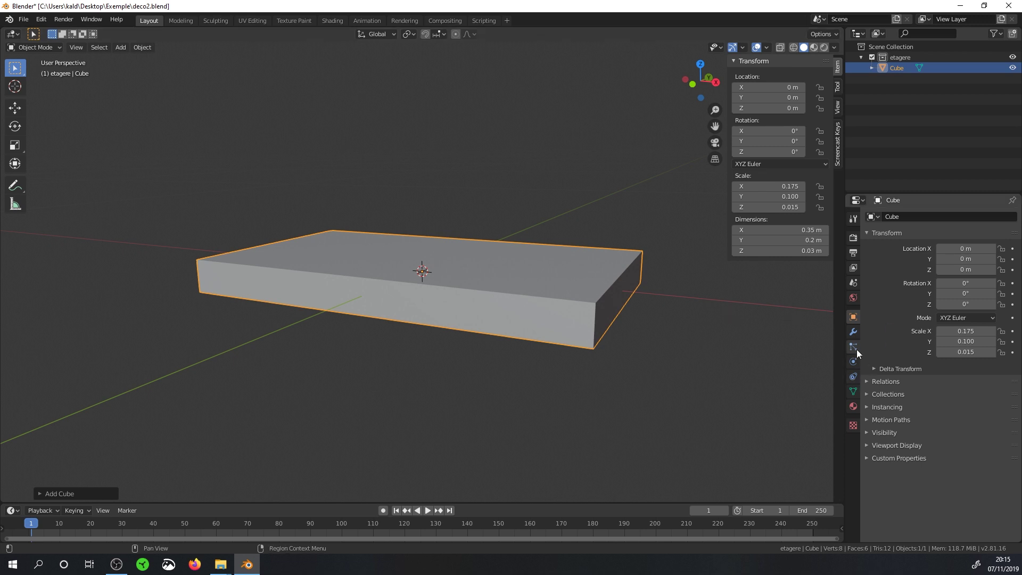
Add a Bevel modifier to the board and raise its segments to 2
{"action": "left_click", "coordinate": [853, 332]}
{"action": "left_click", "coordinate": [899, 217]}
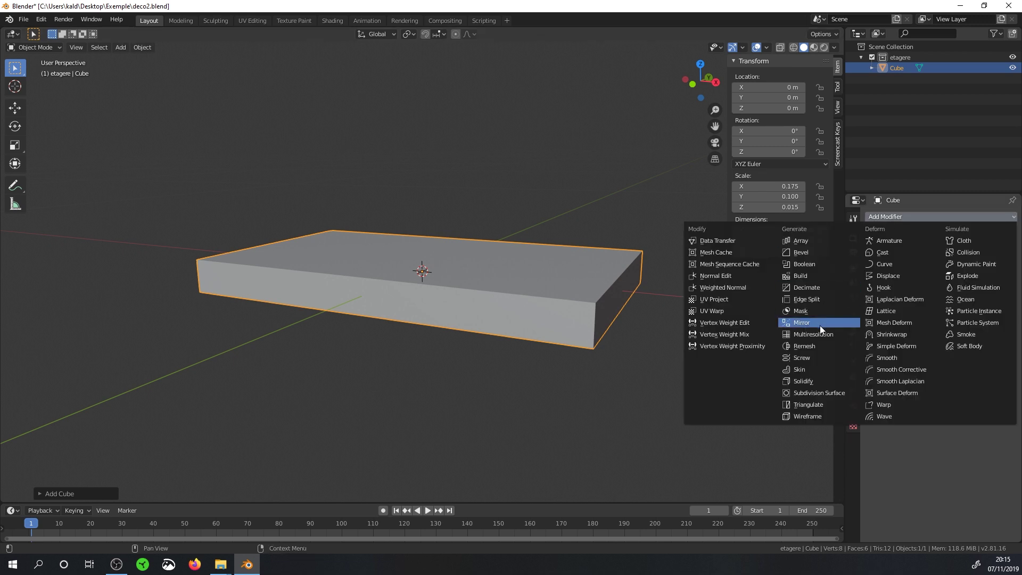
{"action": "left_click", "coordinate": [807, 257]}
{"action": "mouse_move", "coordinate": [616, 320]}
{"action": "middle_mouse_down"}
{"action": "mouse_move", "coordinate": [564, 329]}
{"action": "mouse_move", "coordinate": [606, 335]}
{"action": "mouse_move", "coordinate": [519, 355]}
{"action": "middle_mouse_up"}
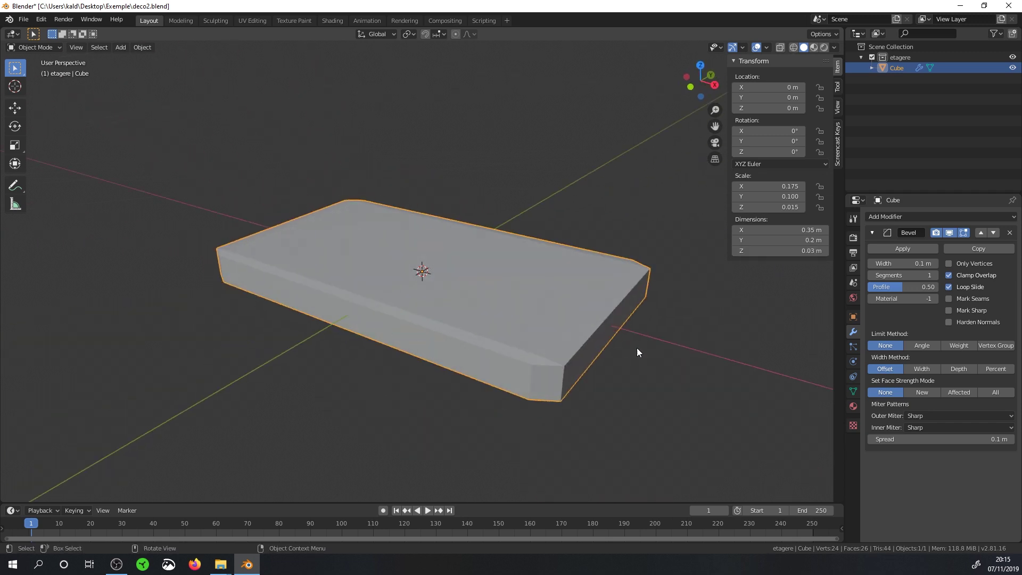
{"action": "left_click", "coordinate": [942, 275]}
Orbit around the bevelled board to inspect its underside and top
{"action": "middle_click_drag", "start_coordinate": [584, 363], "coordinate": [442, 336]}
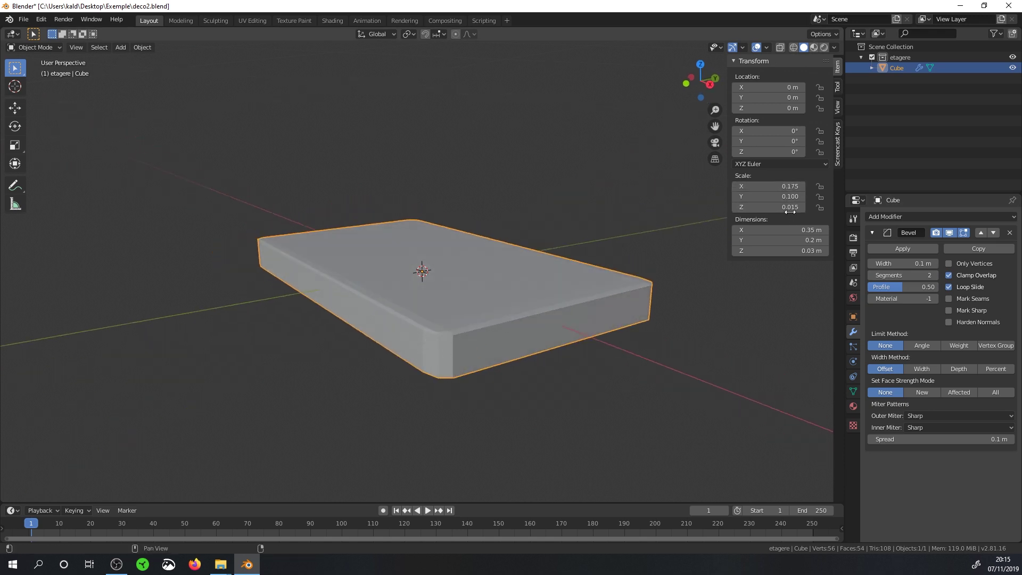
{"action": "middle_click_drag", "start_coordinate": [583, 287], "coordinate": [579, 256]}
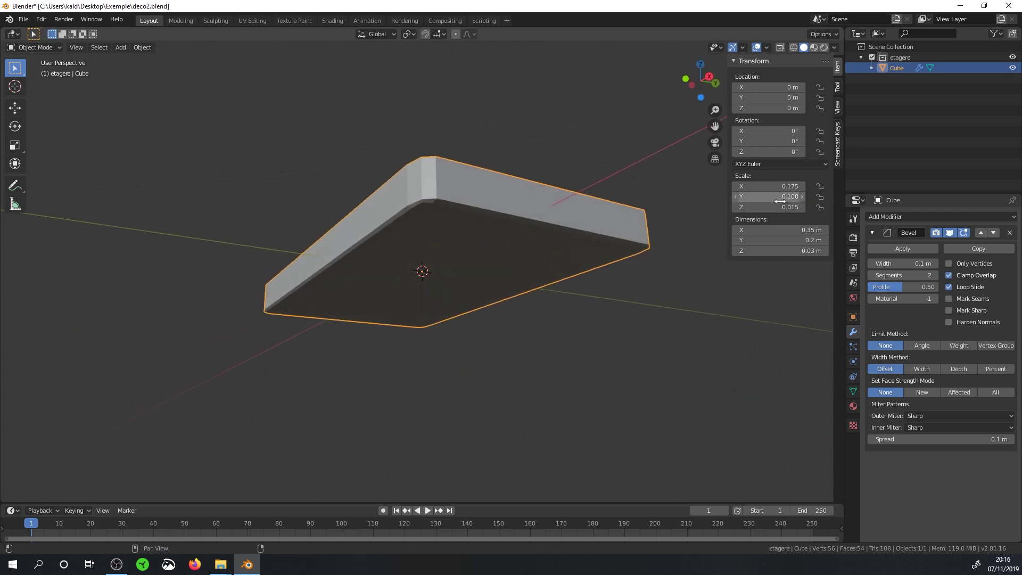
{"action": "middle_click_drag", "start_coordinate": [620, 189], "coordinate": [613, 225]}
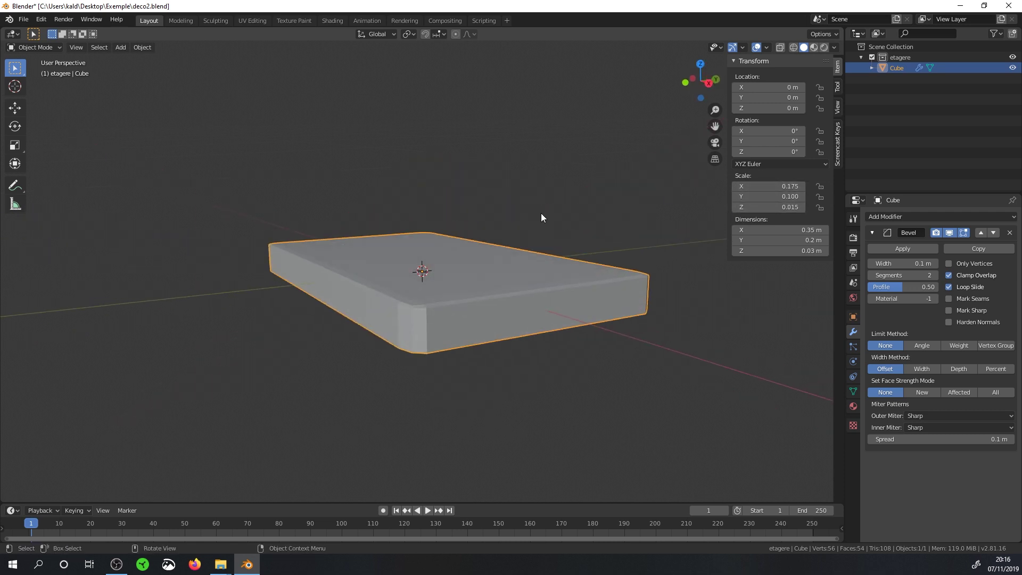
{"action": "middle_click_drag", "start_coordinate": [540, 217], "coordinate": [488, 227]}
{"action": "left_click", "coordinate": [142, 47]}
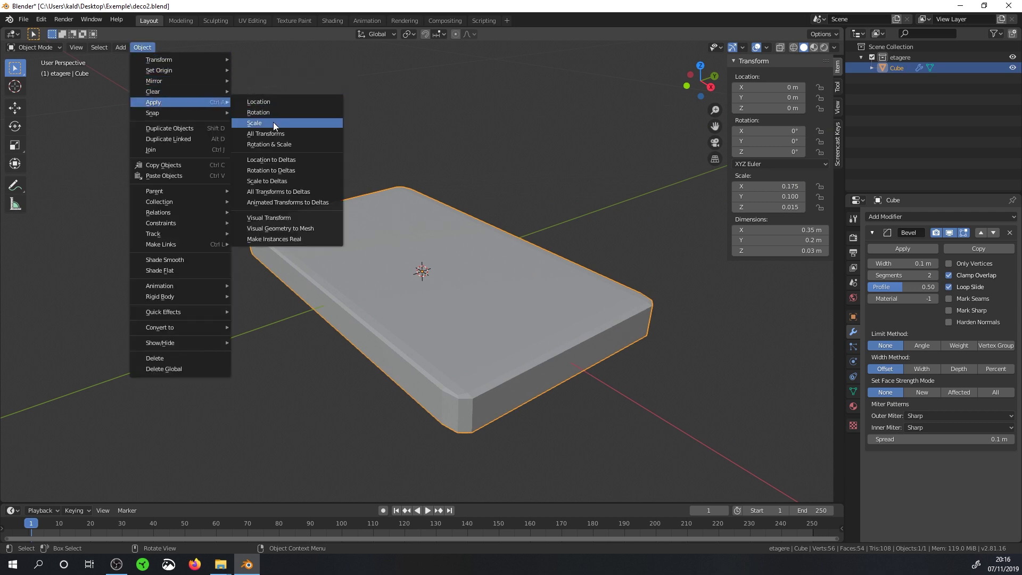
Apply the board's scale and set the bevel width to 0.002 m
{"action": "mouse_move", "coordinate": [154, 102]}
{"action": "left_click", "coordinate": [273, 125]}
{"action": "middle_click_drag", "start_coordinate": [439, 211], "coordinate": [482, 314]}
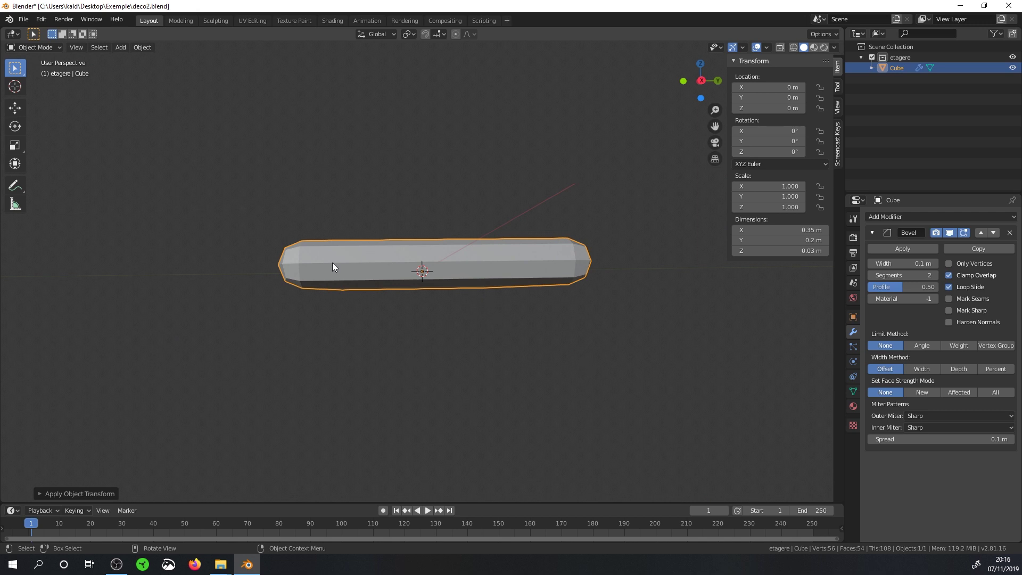
{"action": "middle_click_drag", "start_coordinate": [429, 256], "coordinate": [457, 290]}
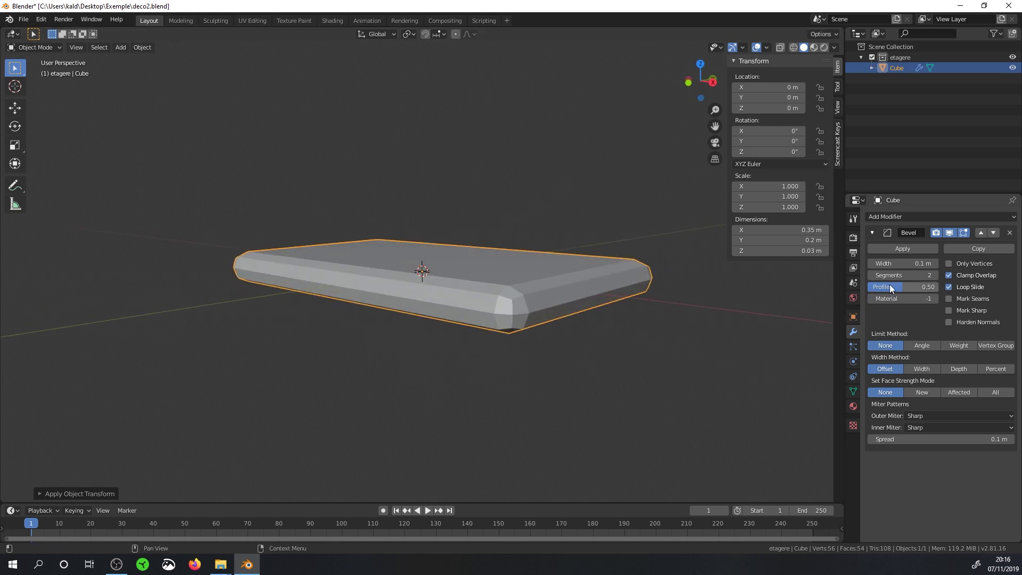
{"action": "left_click", "coordinate": [921, 263]}
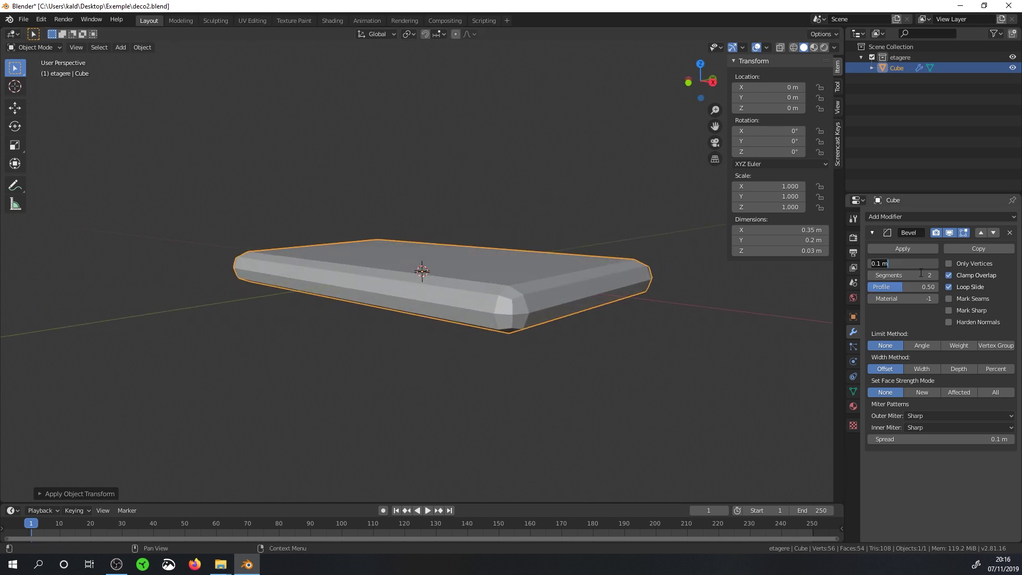
{"action": "type", "text": "2 m"}
{"action": "key", "text": "Return"}
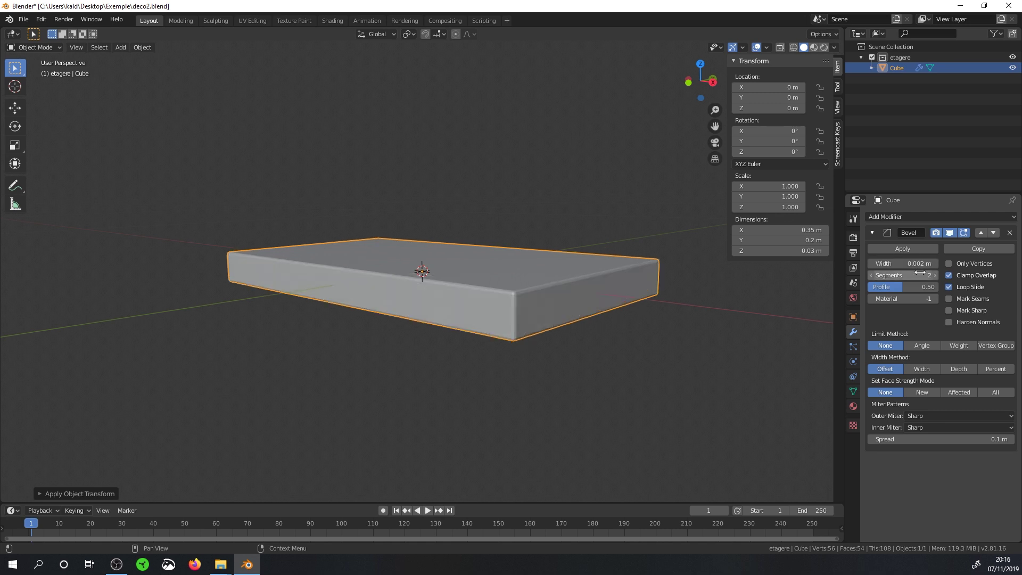
Zoom and orbit around the board to inspect the thin bevelled edges
{"action": "scroll", "coordinate": [549, 321], "scroll_direction": "up", "scroll_amount": 2}
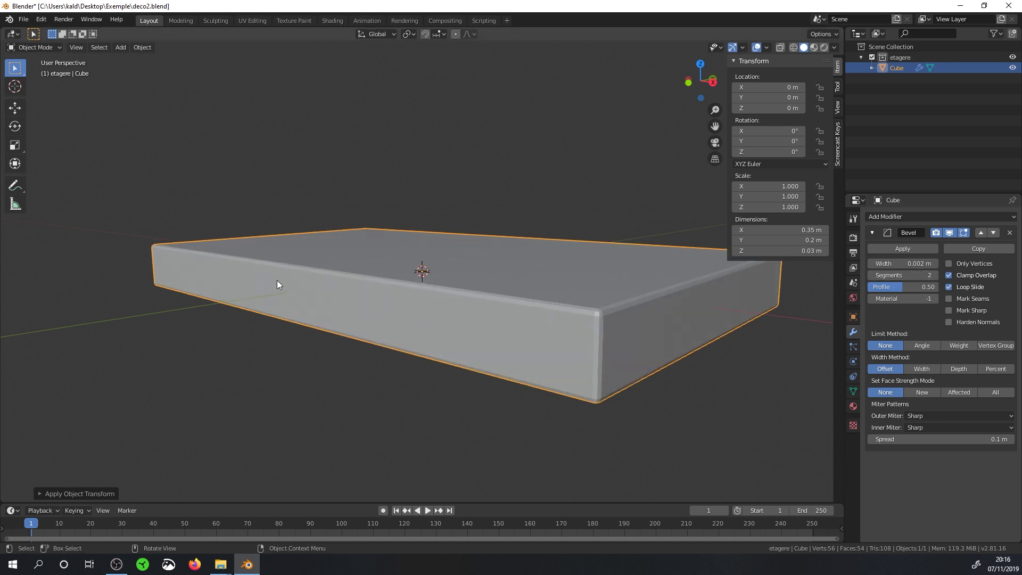
{"action": "mouse_move", "coordinate": [625, 289]}
{"action": "middle_mouse_down"}
{"action": "mouse_move", "coordinate": [451, 335]}
{"action": "mouse_move", "coordinate": [267, 256]}
{"action": "middle_mouse_up"}
{"action": "scroll", "coordinate": [430, 245], "scroll_direction": "down", "scroll_amount": 3}
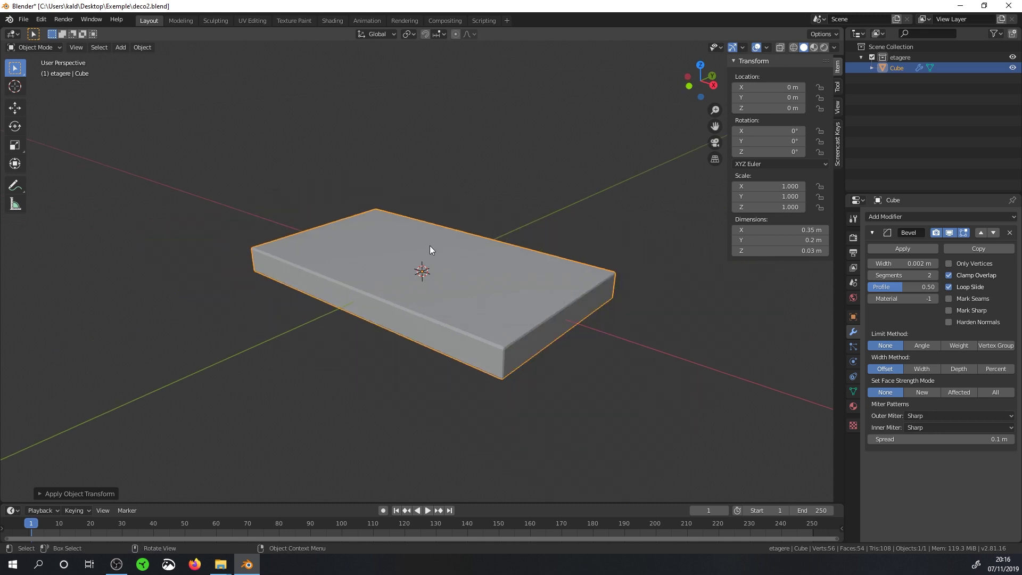
{"action": "left_click", "coordinate": [815, 49]}
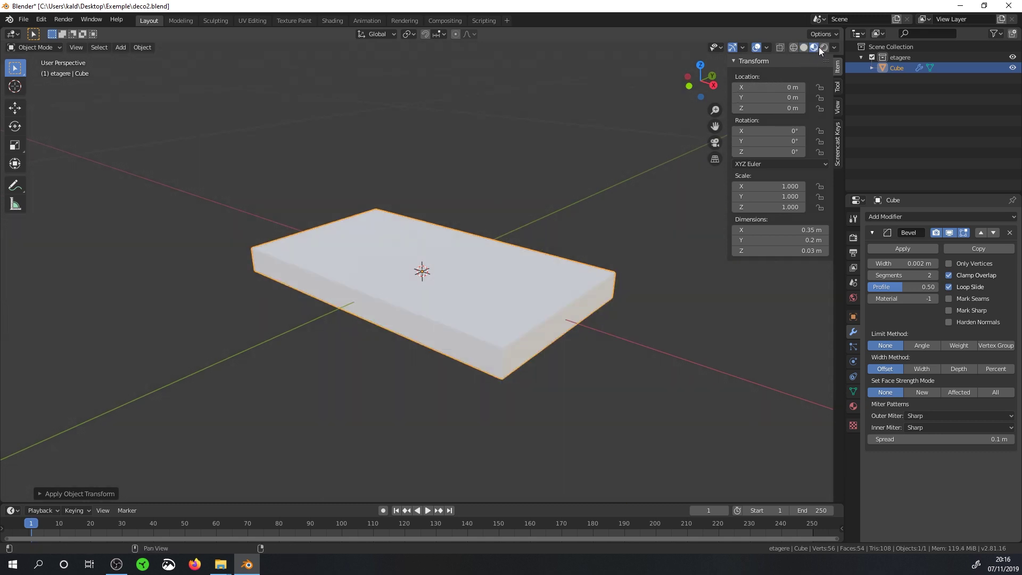
Light the Material Preview with the second HDRI environment and orbit the board
{"action": "left_click", "coordinate": [833, 47]}
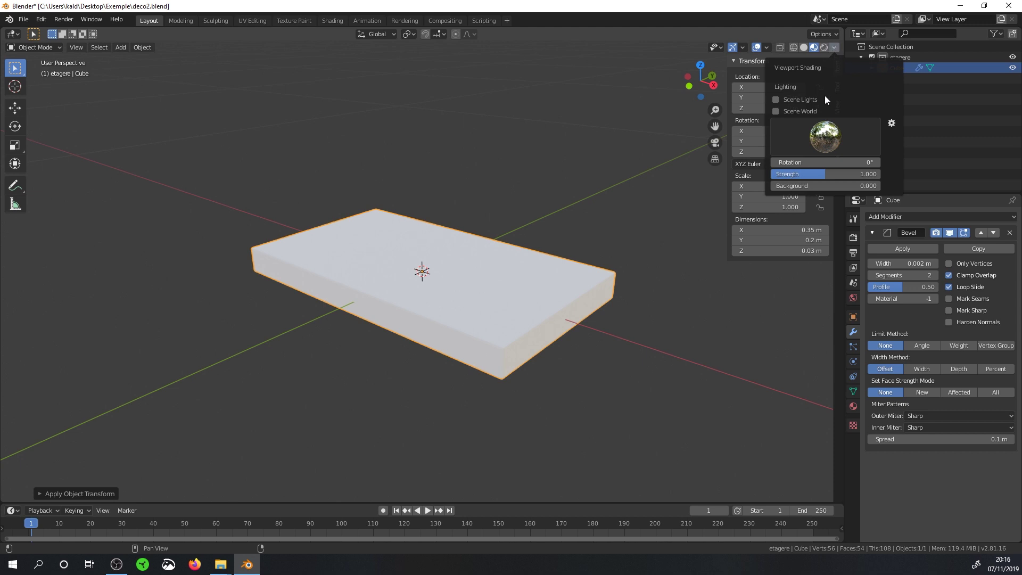
{"action": "left_click", "coordinate": [826, 140]}
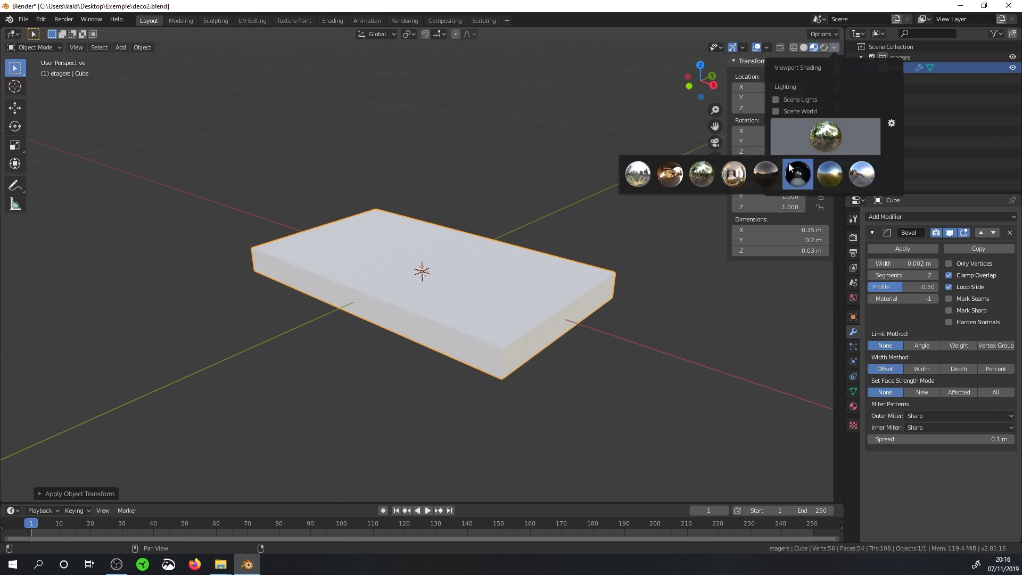
{"action": "left_click", "coordinate": [669, 176]}
{"action": "mouse_move", "coordinate": [585, 255]}
{"action": "middle_mouse_down"}
{"action": "mouse_move", "coordinate": [598, 261]}
{"action": "mouse_move", "coordinate": [605, 298]}
{"action": "mouse_move", "coordinate": [698, 318]}
{"action": "mouse_move", "coordinate": [742, 294]}
{"action": "middle_mouse_up"}
{"action": "middle_click_drag", "start_coordinate": [585, 267], "coordinate": [595, 288]}
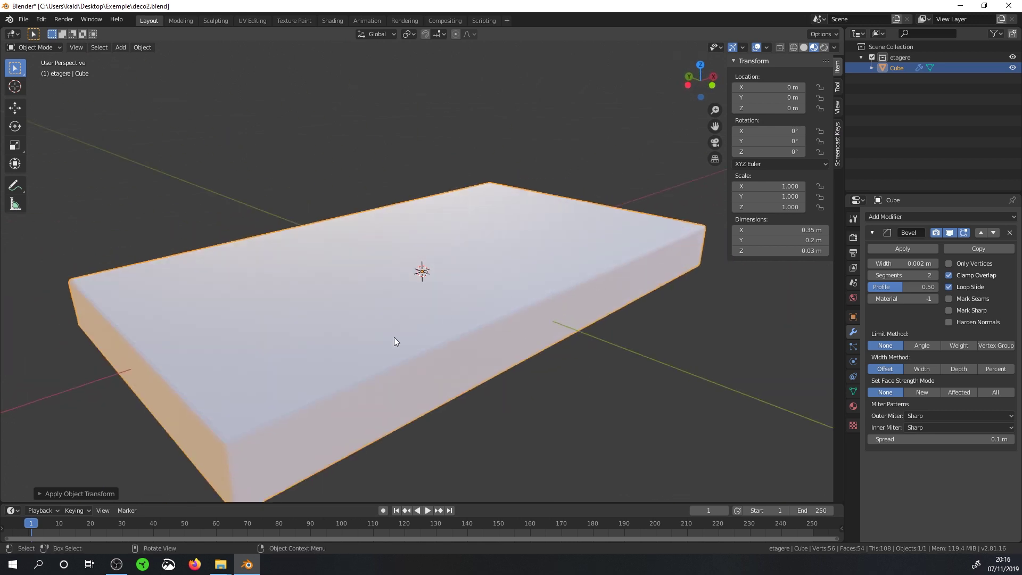
{"action": "middle_click_drag", "start_coordinate": [394, 337], "coordinate": [311, 321]}
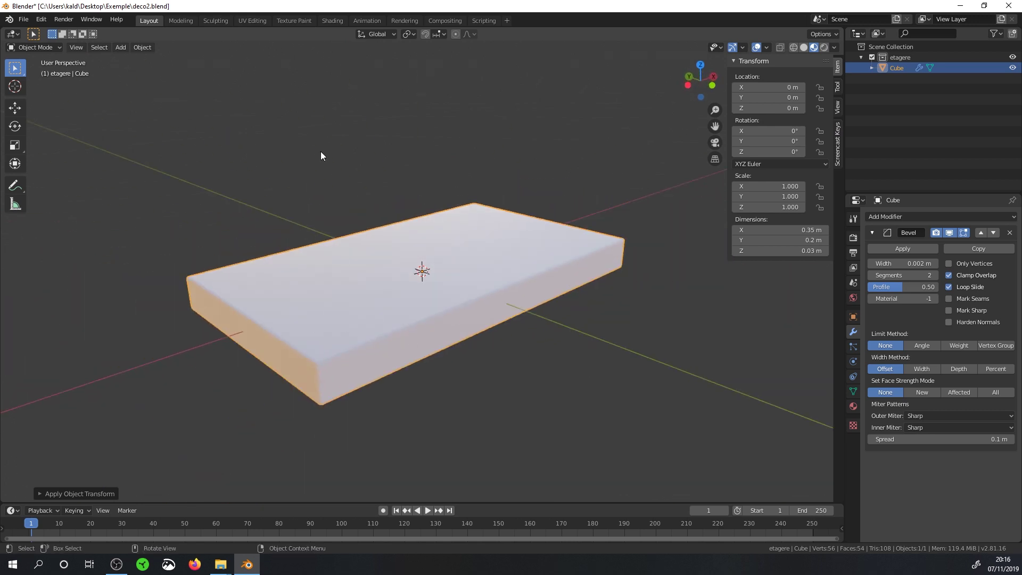
{"action": "scroll", "coordinate": [408, 323], "scroll_direction": "up", "scroll_amount": 2}
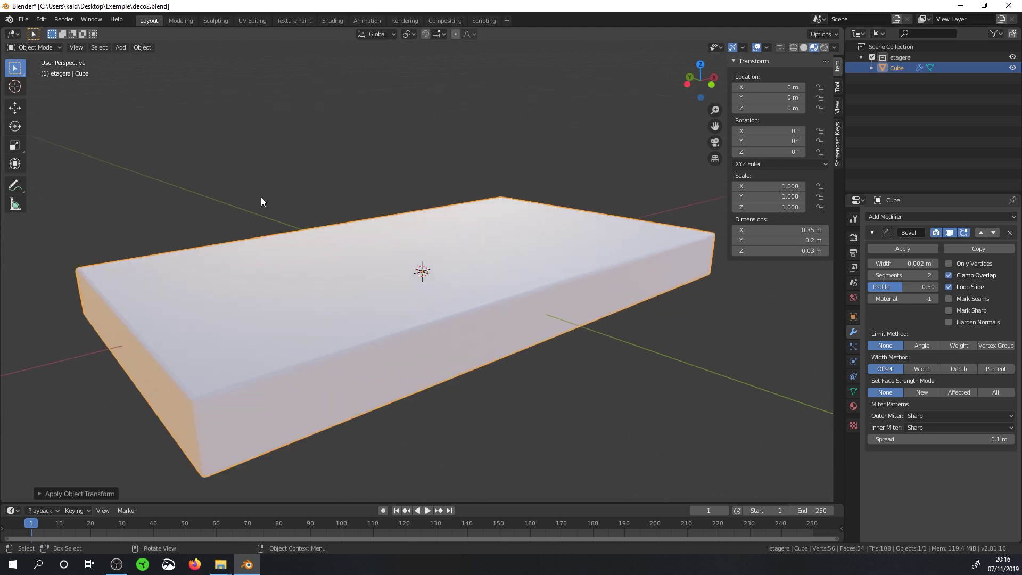
Apply Shade Smooth to the board from the Object menu
{"action": "left_click", "coordinate": [140, 47]}
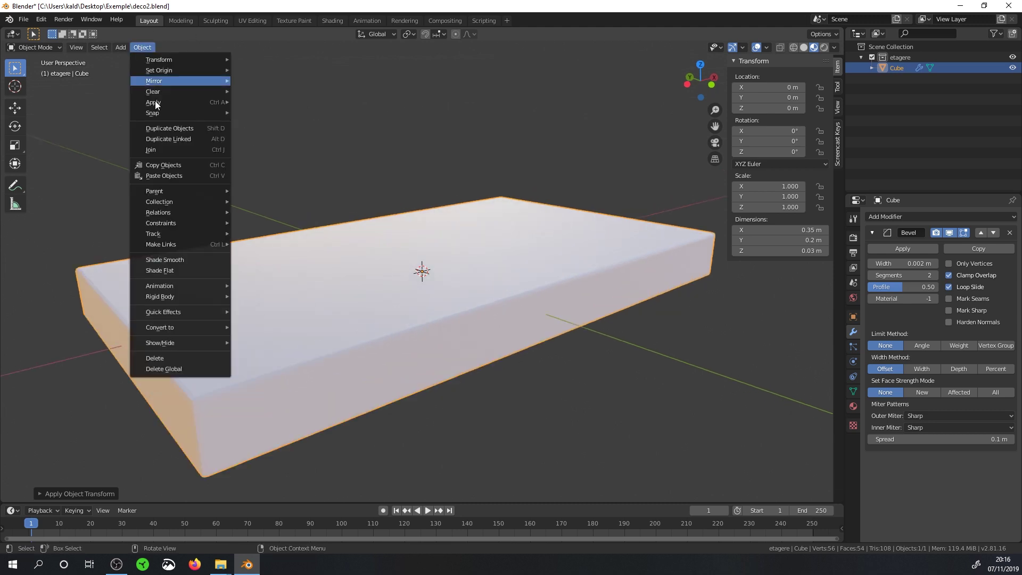
{"action": "left_click", "coordinate": [180, 261]}
{"action": "mouse_move", "coordinate": [272, 310]}
{"action": "middle_mouse_down"}
{"action": "mouse_move", "coordinate": [211, 284]}
{"action": "mouse_move", "coordinate": [148, 304]}
{"action": "middle_mouse_up"}
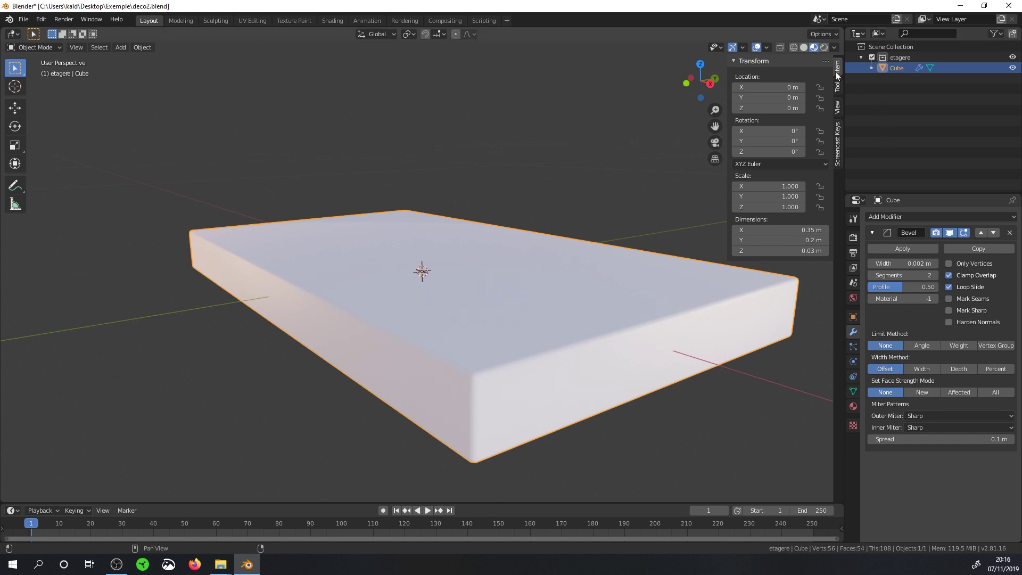
Return to Solid shading and open the board's empty Material Properties
{"action": "left_click", "coordinate": [804, 48]}
{"action": "mouse_move", "coordinate": [522, 295]}
{"action": "middle_mouse_down"}
{"action": "mouse_move", "coordinate": [599, 333]}
{"action": "mouse_move", "coordinate": [646, 319]}
{"action": "mouse_move", "coordinate": [626, 261]}
{"action": "mouse_move", "coordinate": [627, 292]}
{"action": "mouse_move", "coordinate": [588, 351]}
{"action": "middle_mouse_up"}
{"action": "scroll", "coordinate": [588, 350], "scroll_direction": "down", "scroll_amount": 1}
{"action": "scroll", "coordinate": [592, 343], "scroll_direction": "down", "scroll_amount": 1}
{"action": "scroll", "coordinate": [613, 334], "scroll_direction": "up", "scroll_amount": 2}
{"action": "scroll", "coordinate": [614, 327], "scroll_direction": "down", "scroll_amount": 2}
{"action": "mouse_move", "coordinate": [591, 333]}
{"action": "middle_mouse_down"}
{"action": "mouse_move", "coordinate": [469, 314]}
{"action": "mouse_move", "coordinate": [584, 304]}
{"action": "mouse_move", "coordinate": [665, 319]}
{"action": "middle_mouse_up"}
{"action": "scroll", "coordinate": [474, 308], "scroll_direction": "down", "scroll_amount": 2}
{"action": "scroll", "coordinate": [477, 306], "scroll_direction": "up", "scroll_amount": 3}
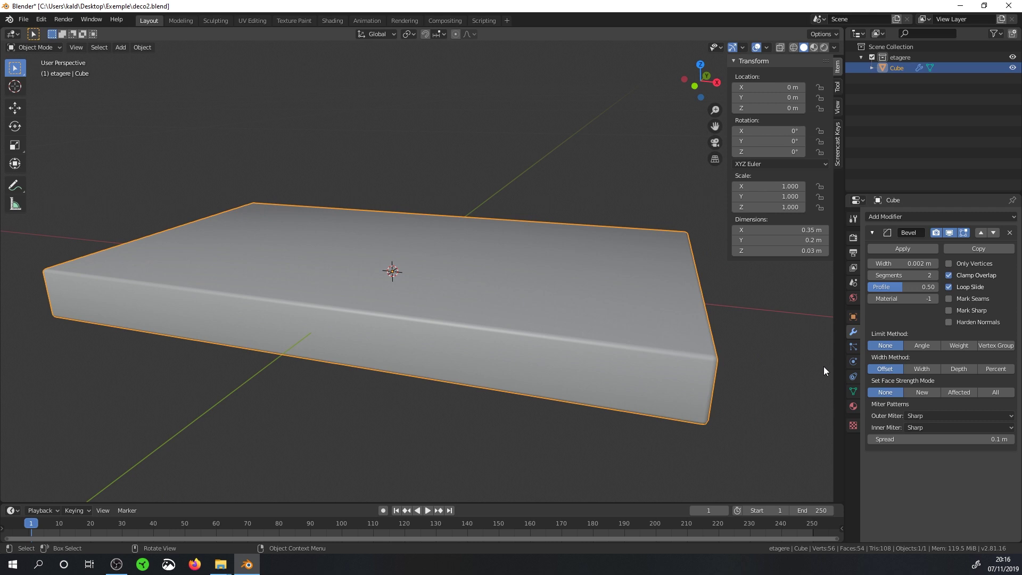
{"action": "left_click", "coordinate": [852, 407]}
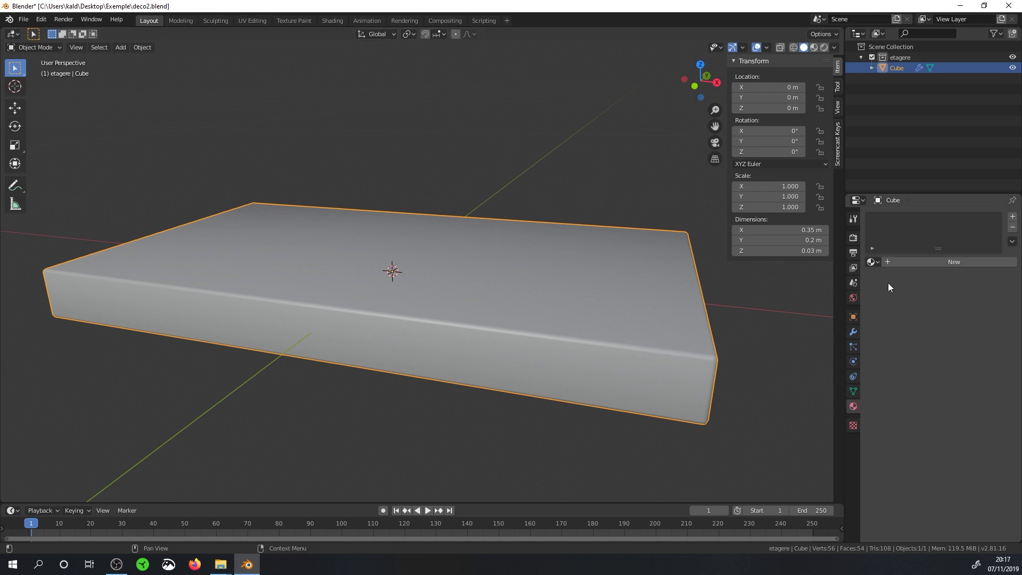
In the Shading workspace, add a new material named Bois to the board
{"action": "left_click", "coordinate": [333, 20]}
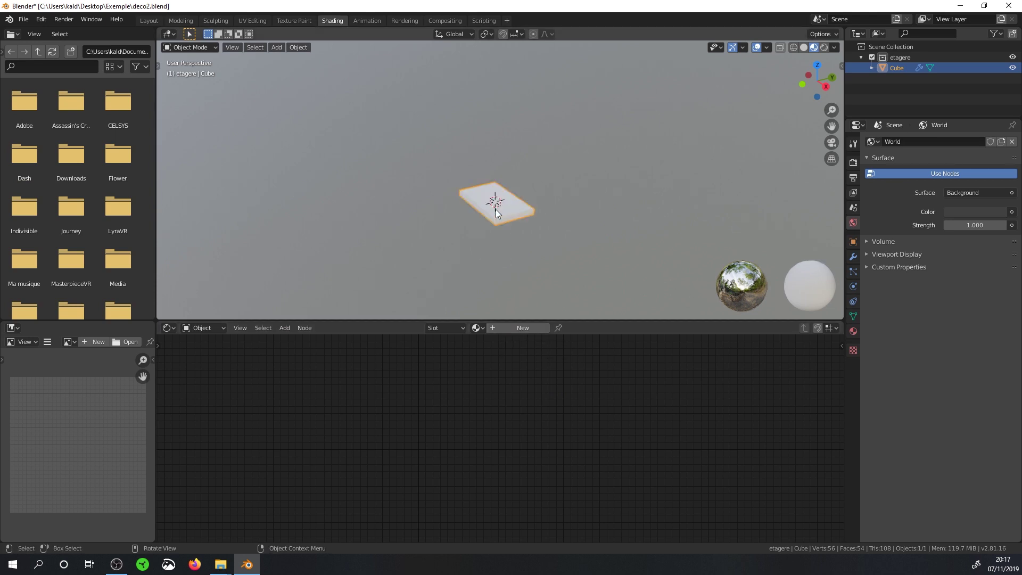
{"action": "left_click", "coordinate": [523, 328]}
{"action": "left_click", "coordinate": [506, 326]}
{"action": "type", "text": "Bo"}
{"action": "key", "text": "Return"}
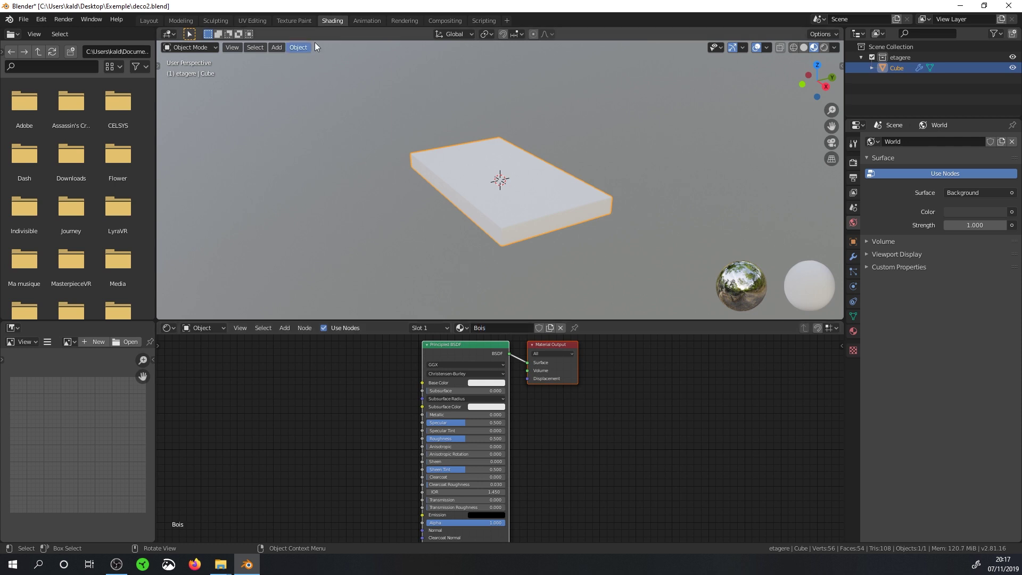
Orbit slightly around the board and bring up Firefox from the taskbar
{"action": "scroll", "coordinate": [481, 236], "scroll_direction": "up", "scroll_amount": 3}
{"action": "mouse_move", "coordinate": [481, 237]}
{"action": "middle_mouse_down"}
{"action": "mouse_move", "coordinate": [535, 240]}
{"action": "mouse_move", "coordinate": [413, 153]}
{"action": "middle_mouse_up"}
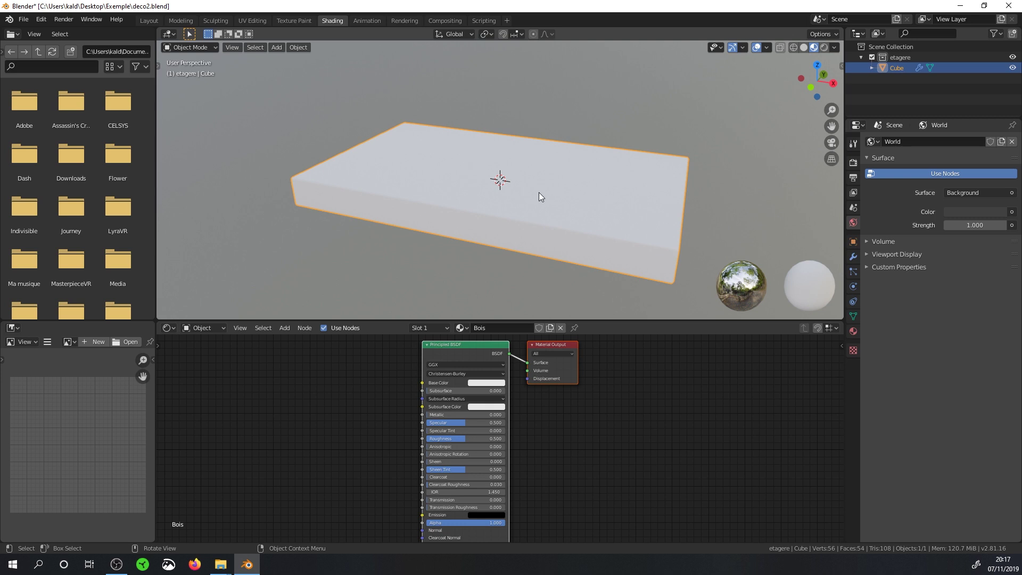
{"action": "left_click", "coordinate": [198, 566]}
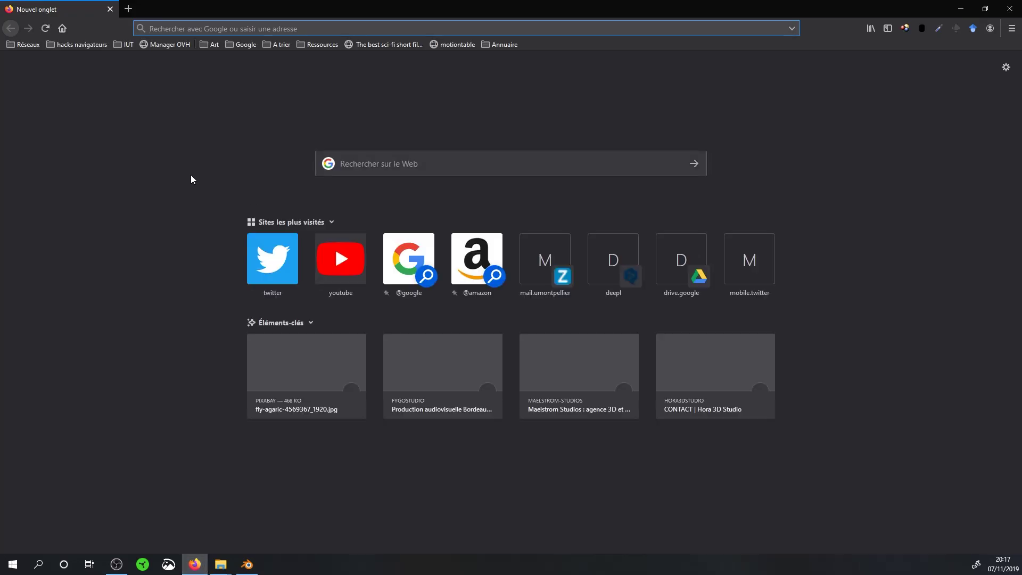
Go to cc0textures.com in Firefox, clearing the stray address autofill
{"action": "type", "text": "x"}
{"action": "key", "text": "BackSpace"}
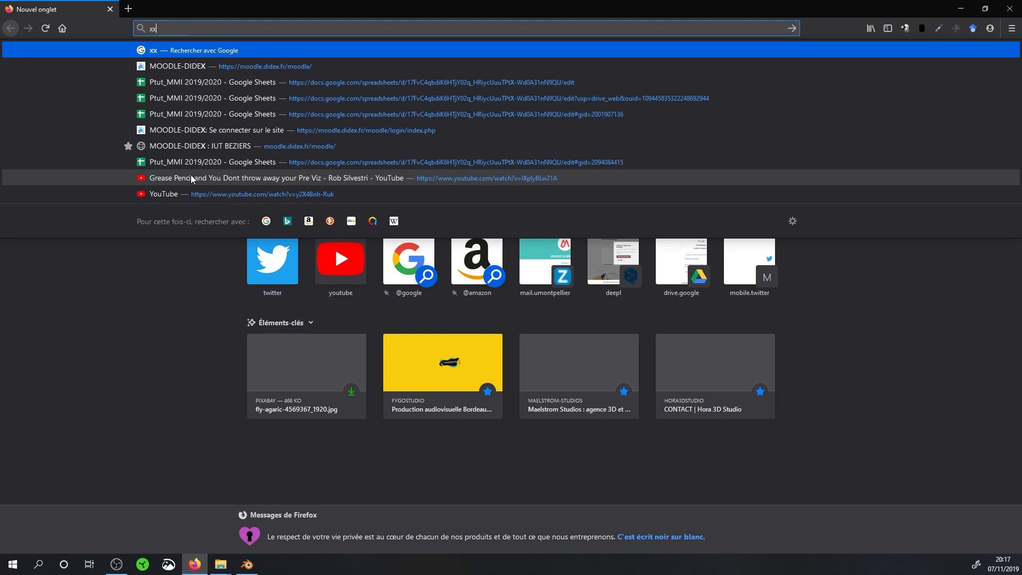
{"action": "key", "text": "BackSpace"}
{"action": "type", "text": "cc0textures.com/"}
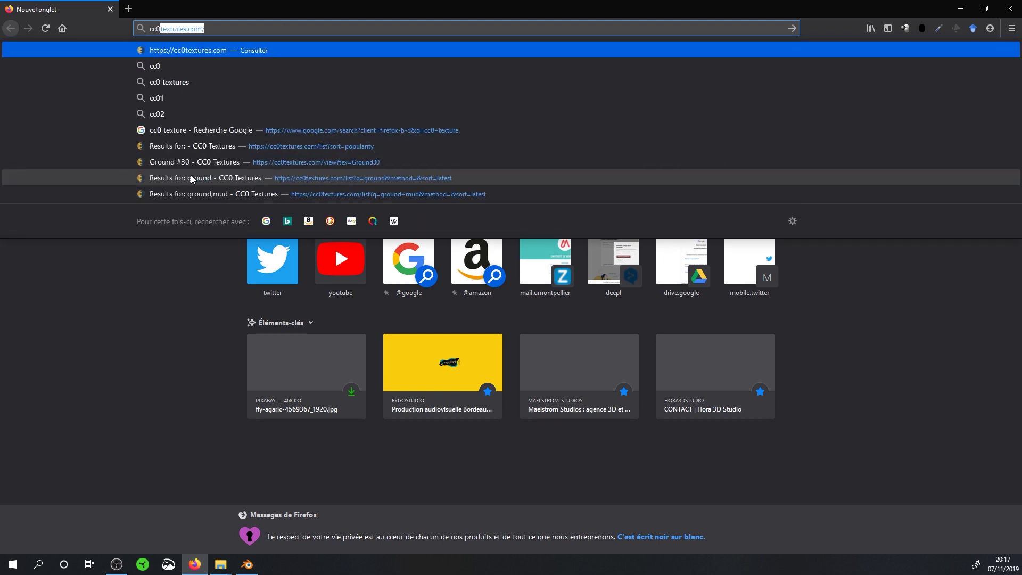
{"action": "left_click", "coordinate": [218, 52]}
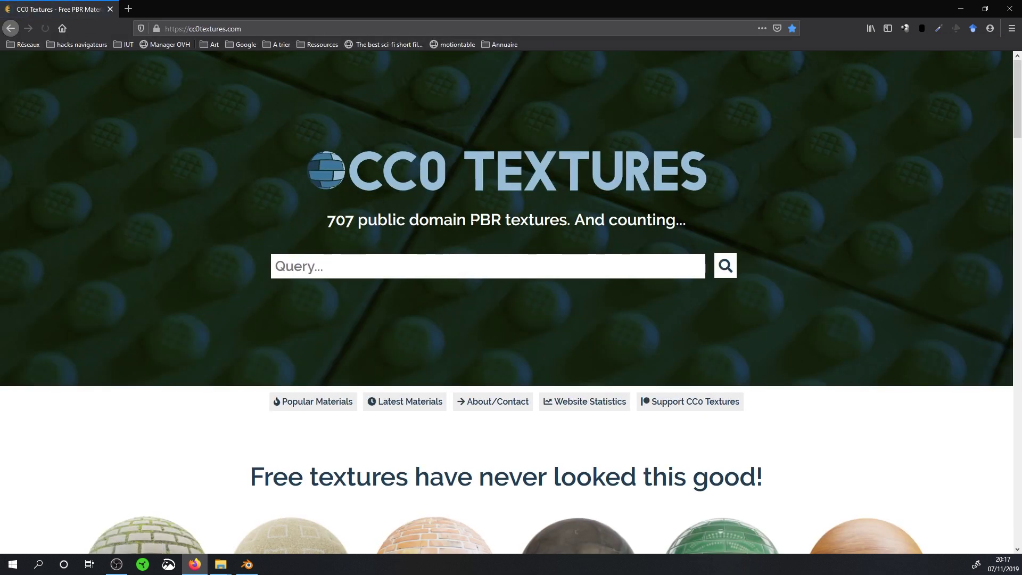
Search CC0 Textures for 'wood' and bring the Exemple folder window forward
{"action": "left_click", "coordinate": [364, 266]}
{"action": "type", "text": "wood"}
{"action": "key", "text": "Return"}
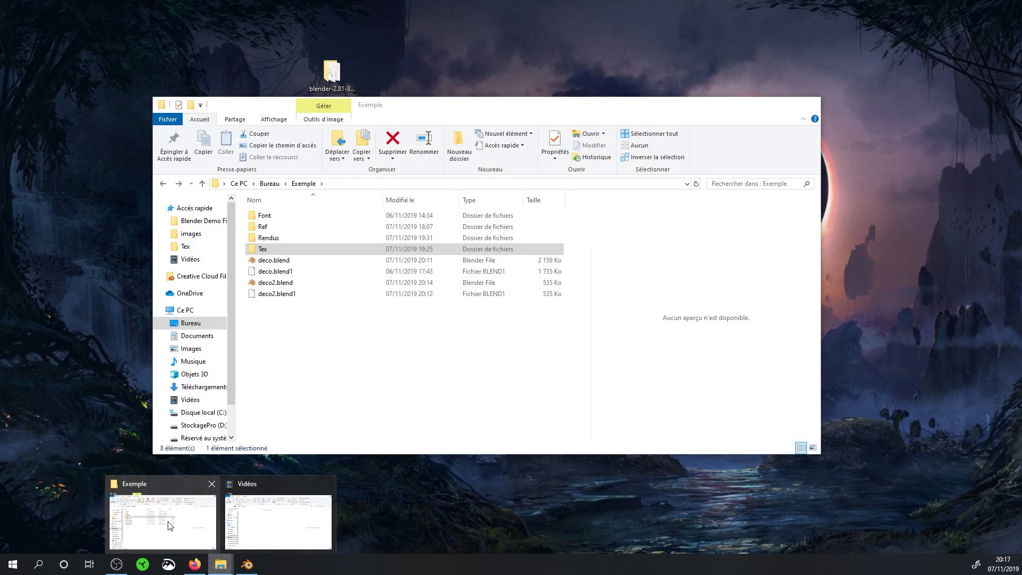
{"action": "mouse_move", "coordinate": [220, 564]}
{"action": "left_click", "coordinate": [207, 514]}
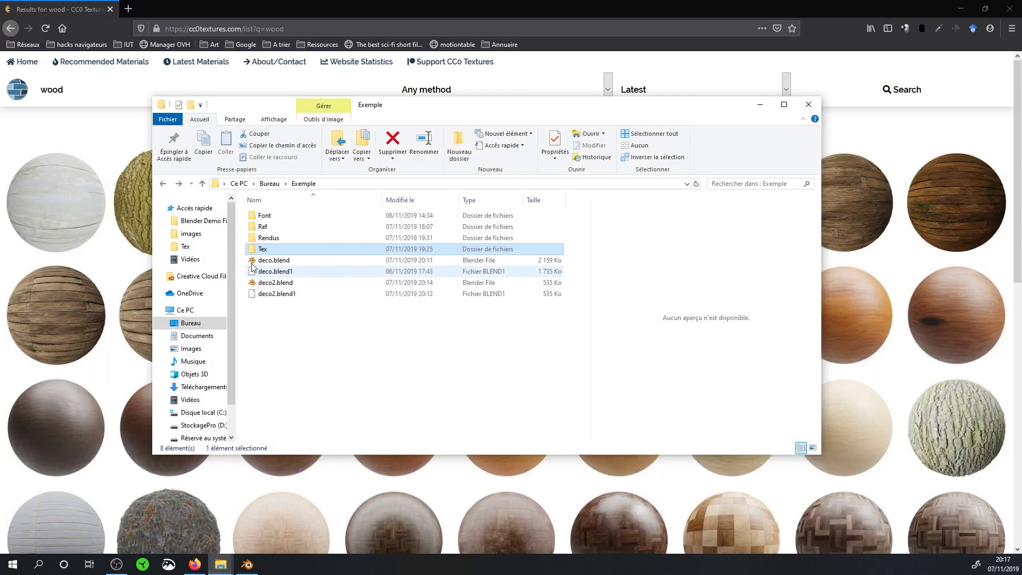
Open Tex > [2K]Wood24, select its four maps (col, disp, nrm, rgh), and return to Firefox
{"action": "double_click", "coordinate": [262, 249]}
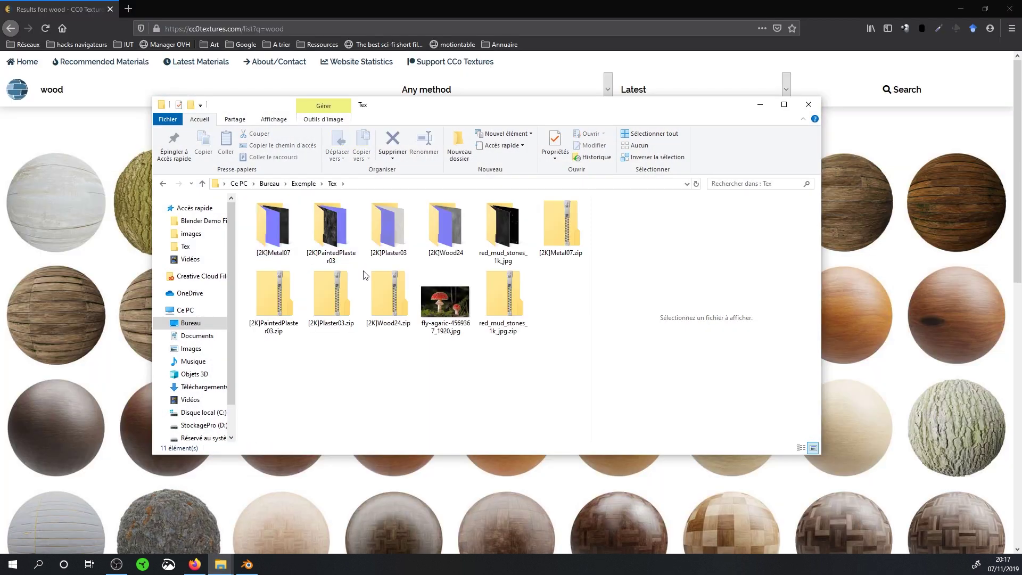
{"action": "double_click", "coordinate": [444, 226]}
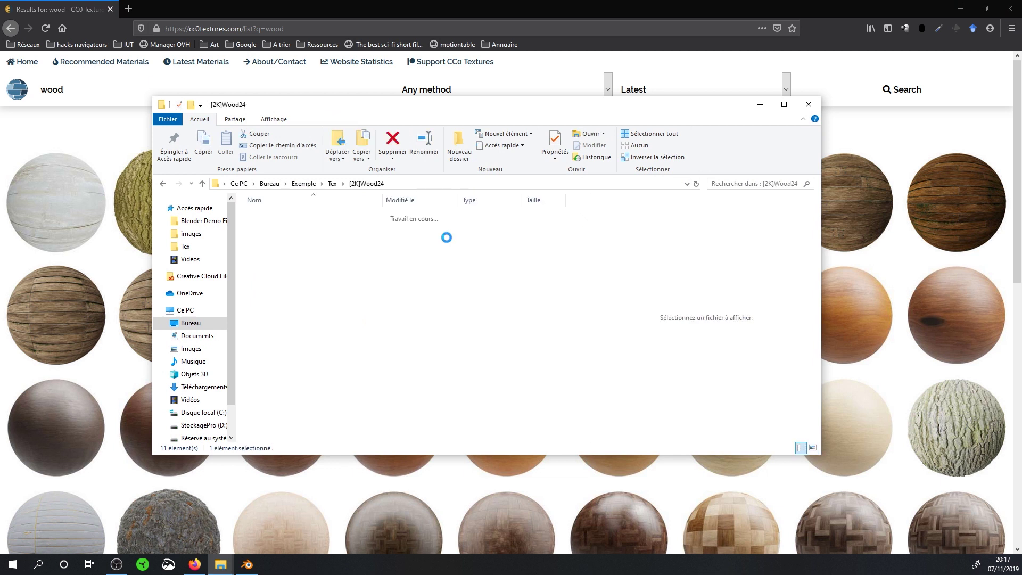
{"action": "left_click_drag", "start_coordinate": [468, 274], "coordinate": [327, 268]}
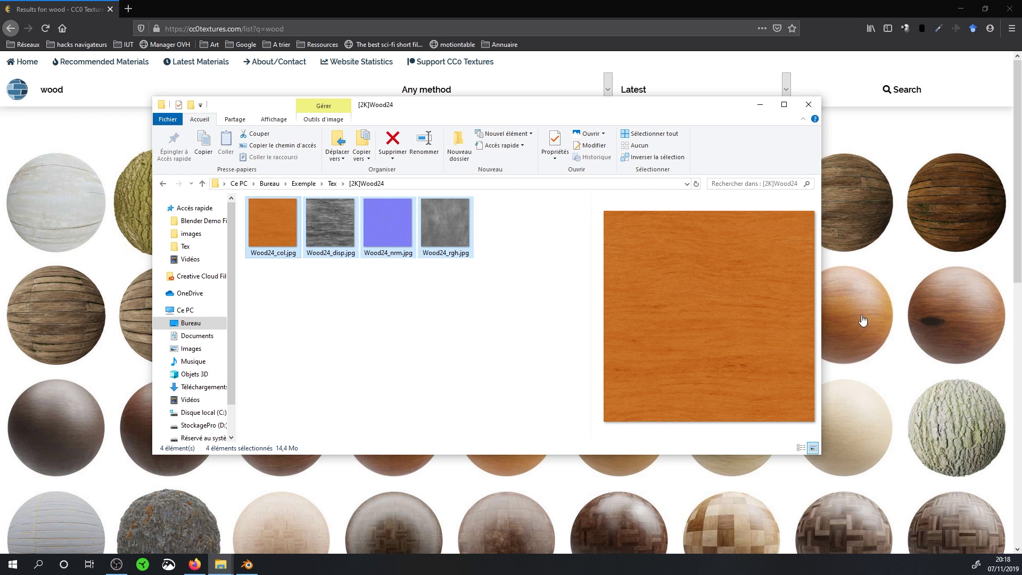
{"action": "left_click", "coordinate": [861, 318]}
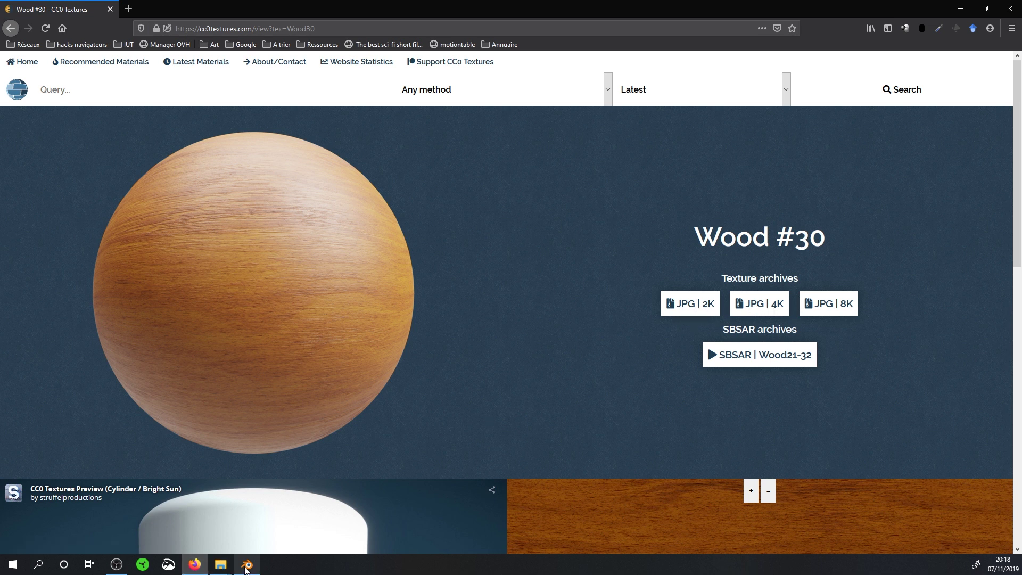
Toggle the Blender window from the taskbar, ending with the Blender project in front
{"action": "left_click", "coordinate": [247, 564]}
{"action": "left_click", "coordinate": [247, 564]}
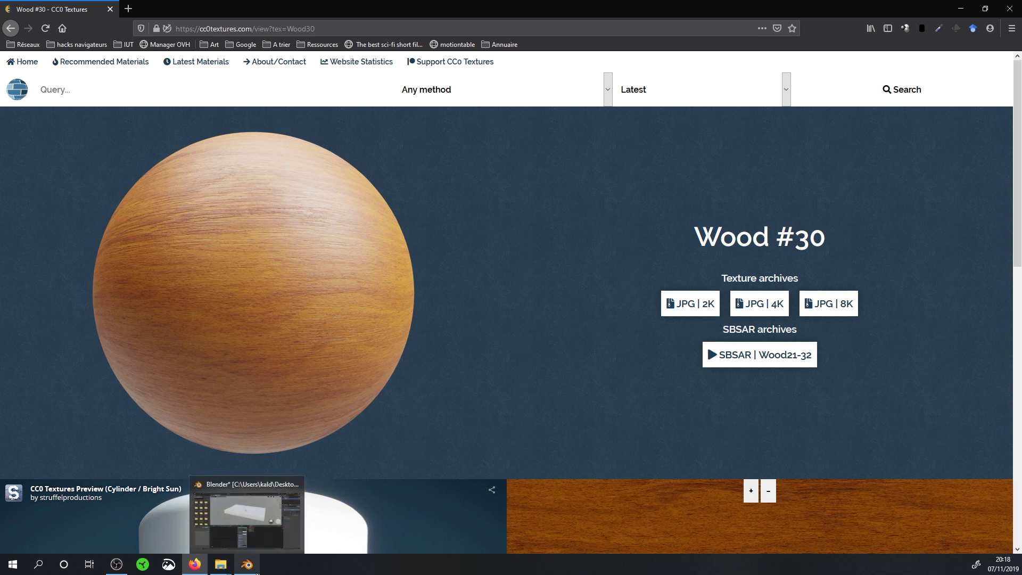
{"action": "left_click", "coordinate": [248, 565]}
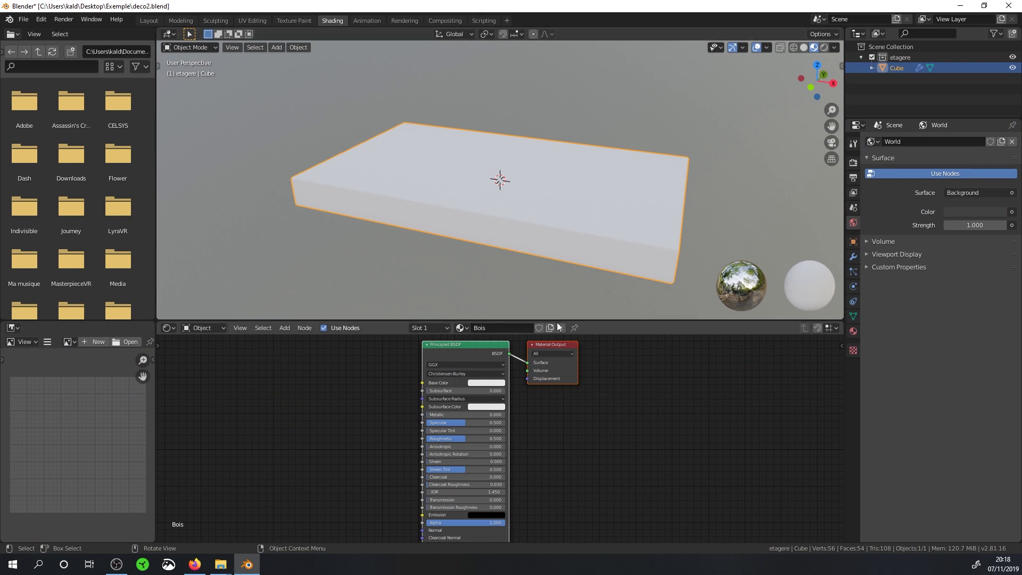
Place the Wood24 folder window beside Blender and preview the col, roughness and normal maps
{"action": "scroll", "coordinate": [615, 199], "scroll_direction": "up", "scroll_amount": 1}
{"action": "scroll", "coordinate": [291, 171], "scroll_direction": "up", "scroll_amount": 2}
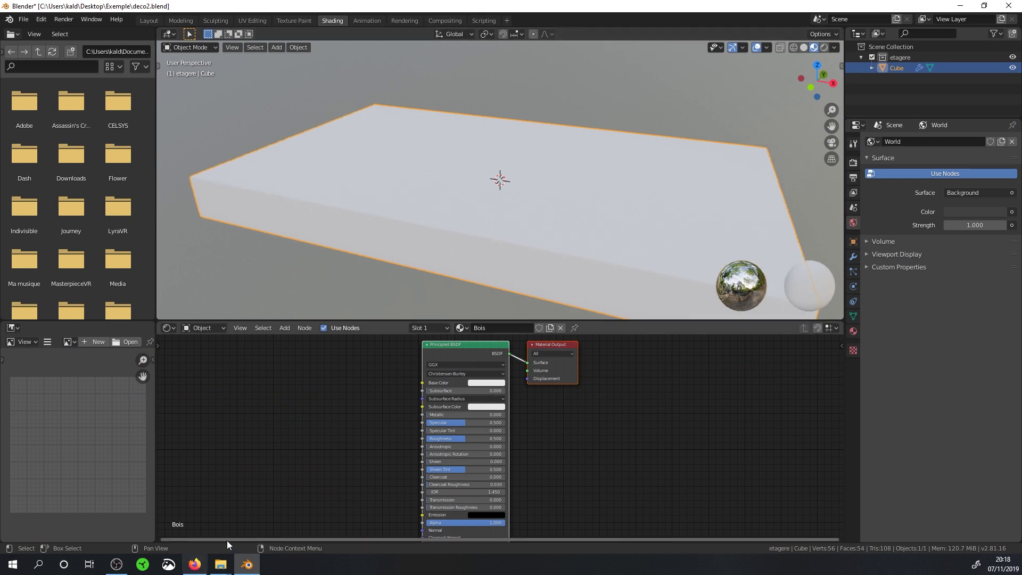
{"action": "mouse_move", "coordinate": [220, 564]}
{"action": "left_click", "coordinate": [158, 519]}
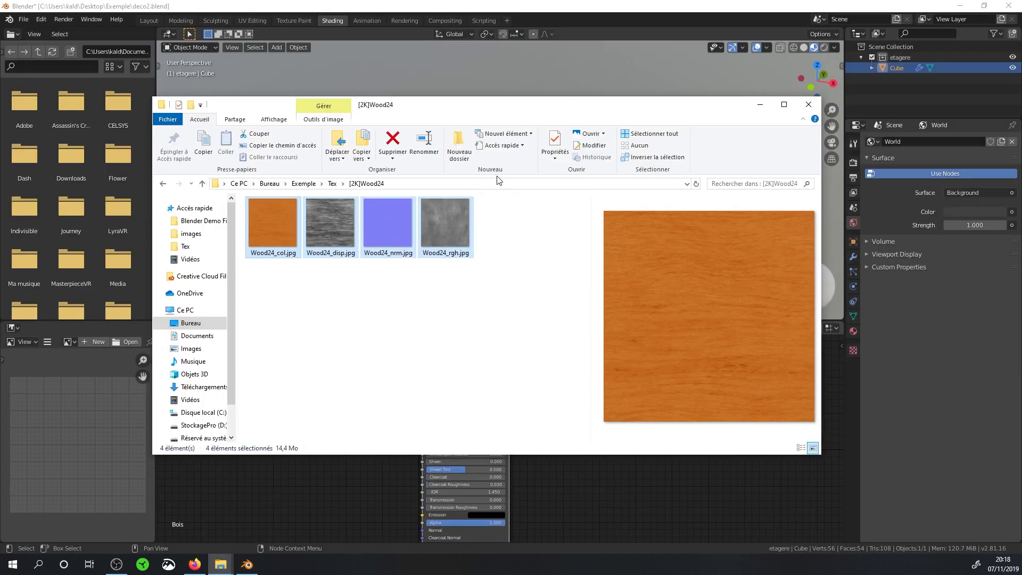
{"action": "mouse_move", "coordinate": [450, 111]}
{"action": "left_mouse_down"}
{"action": "mouse_move", "coordinate": [311, 125]}
{"action": "mouse_move", "coordinate": [340, 109]}
{"action": "left_mouse_up"}
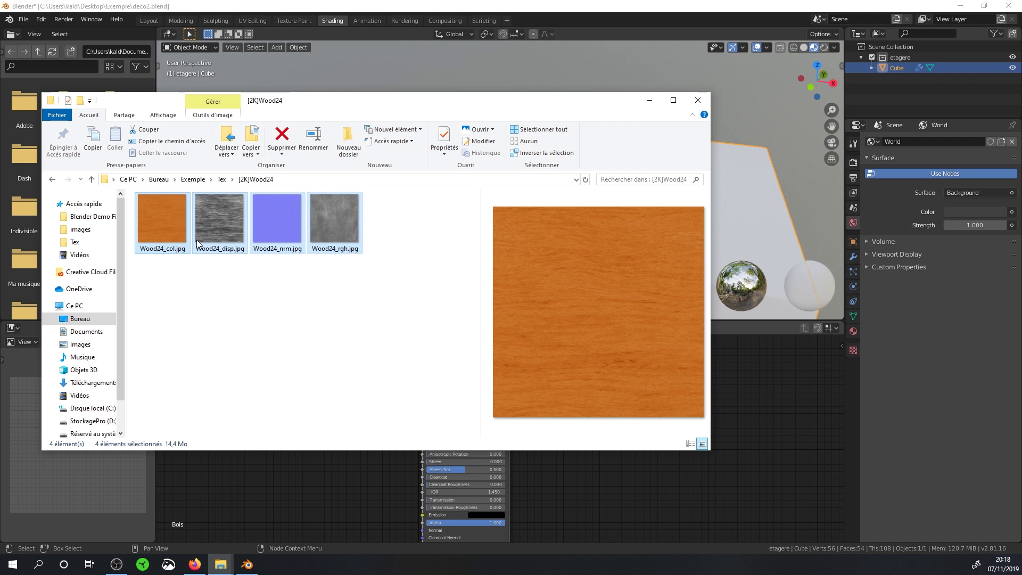
{"action": "left_click", "coordinate": [216, 230], "text": "ctrl"}
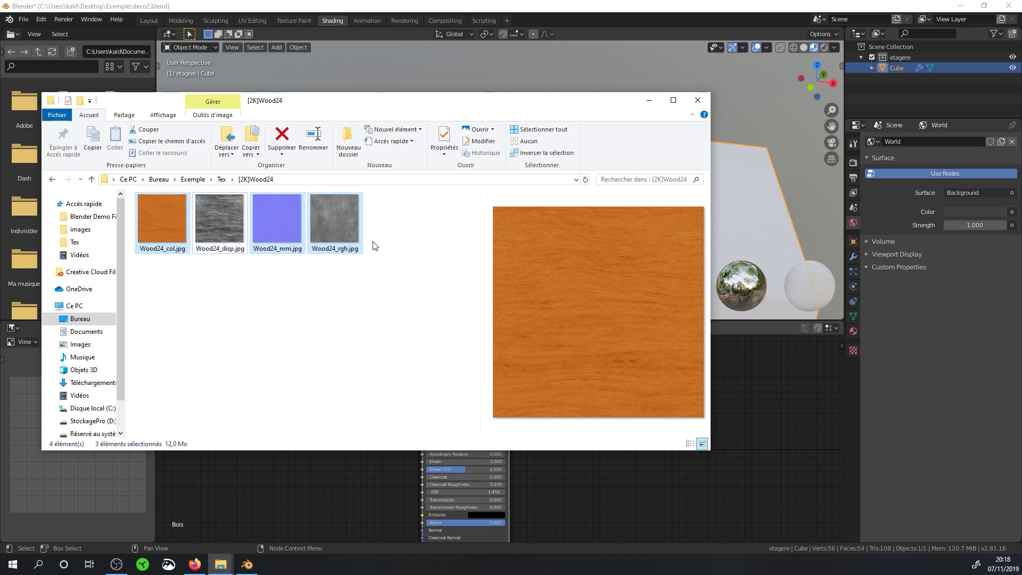
{"action": "mouse_move", "coordinate": [375, 105]}
{"action": "left_mouse_down"}
{"action": "mouse_move", "coordinate": [768, 102]}
{"action": "mouse_move", "coordinate": [827, 130]}
{"action": "left_mouse_up"}
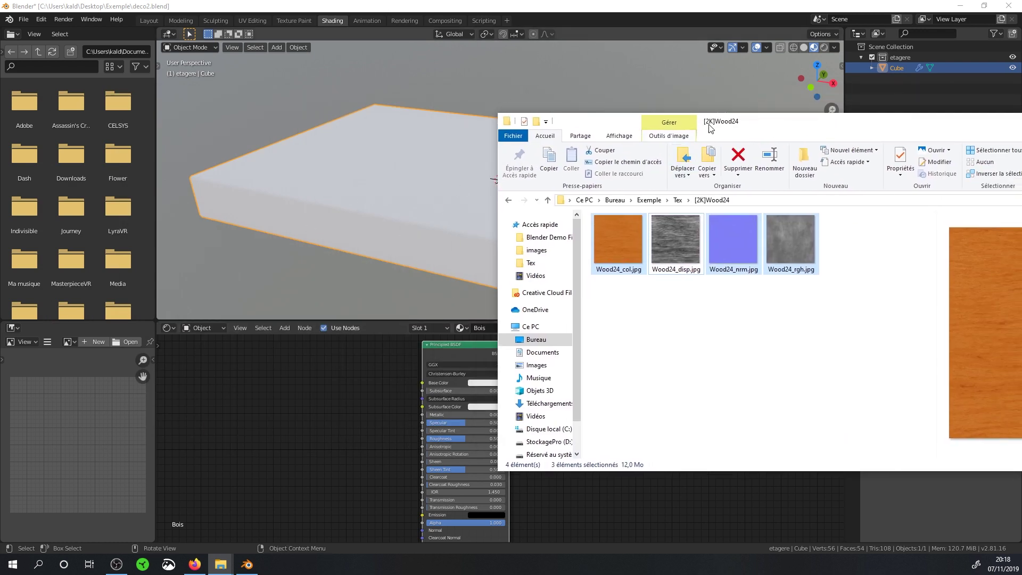
{"action": "left_click_drag", "start_coordinate": [746, 132], "coordinate": [766, 129]}
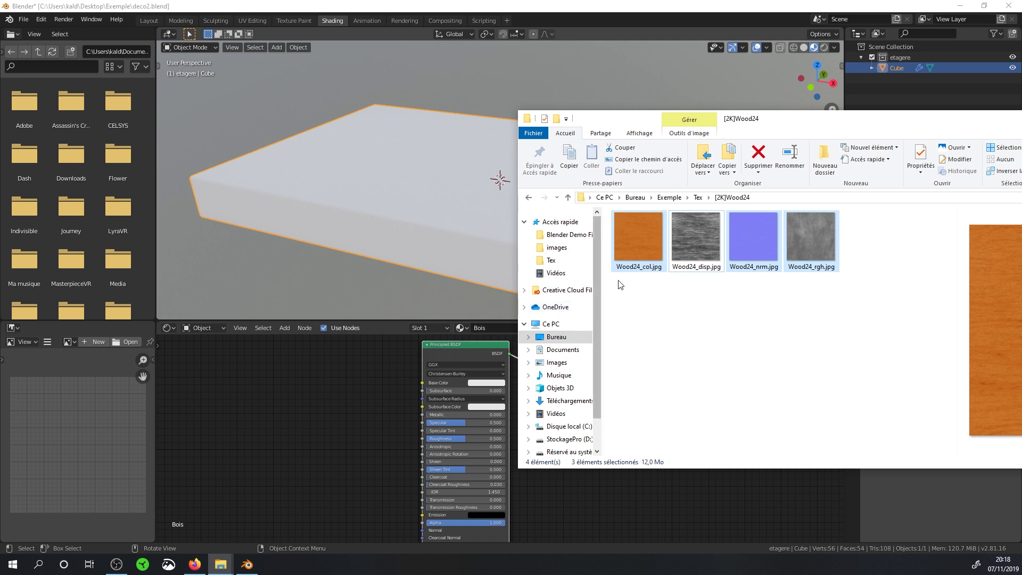
{"action": "left_click", "coordinate": [643, 246]}
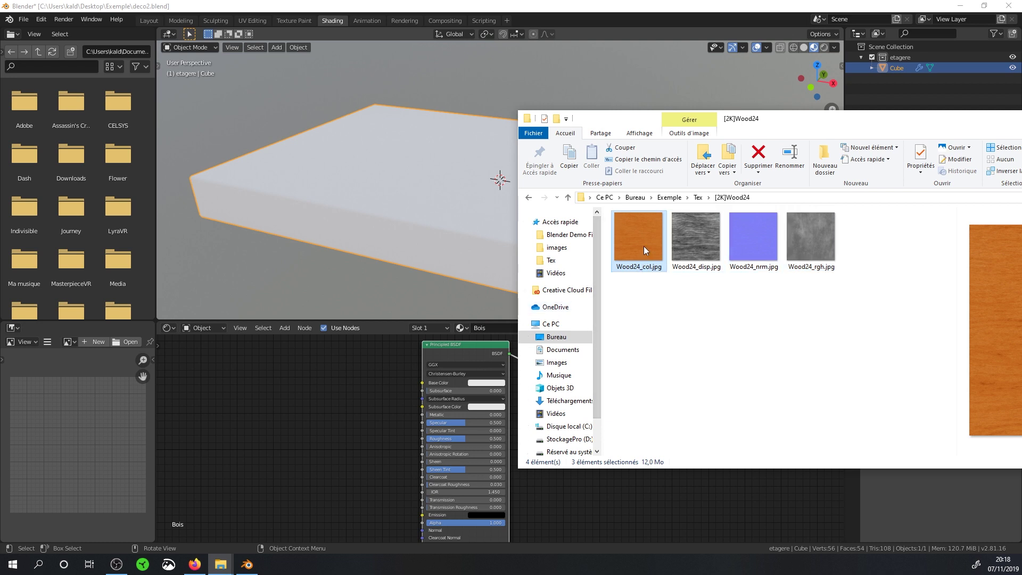
{"action": "left_click", "coordinate": [812, 251]}
{"action": "left_click", "coordinate": [766, 249]}
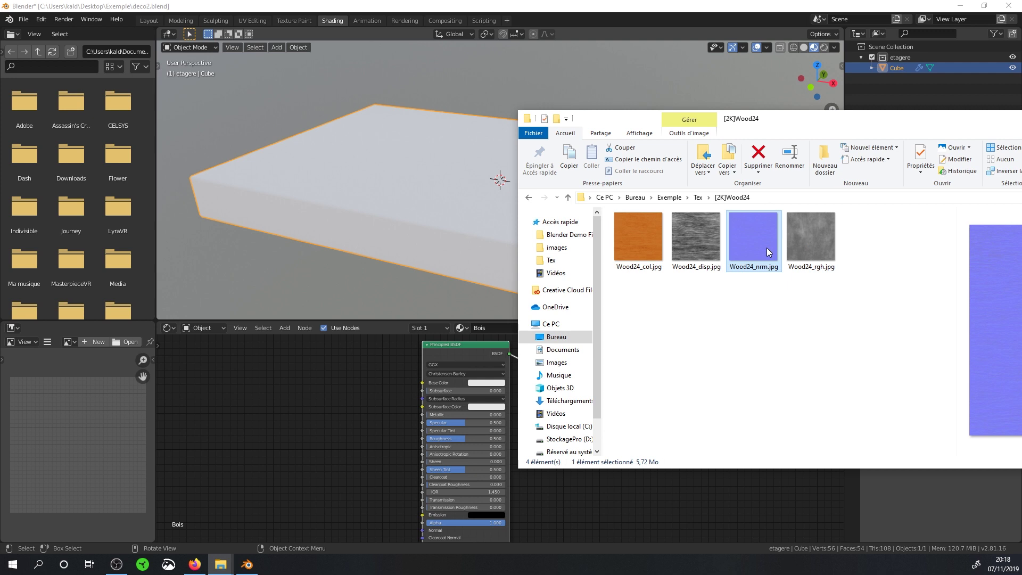
Drag Wood24_col.jpg into the node editor as an image node left of Principled BSDF
{"action": "left_click_drag", "start_coordinate": [797, 119], "coordinate": [500, 87]}
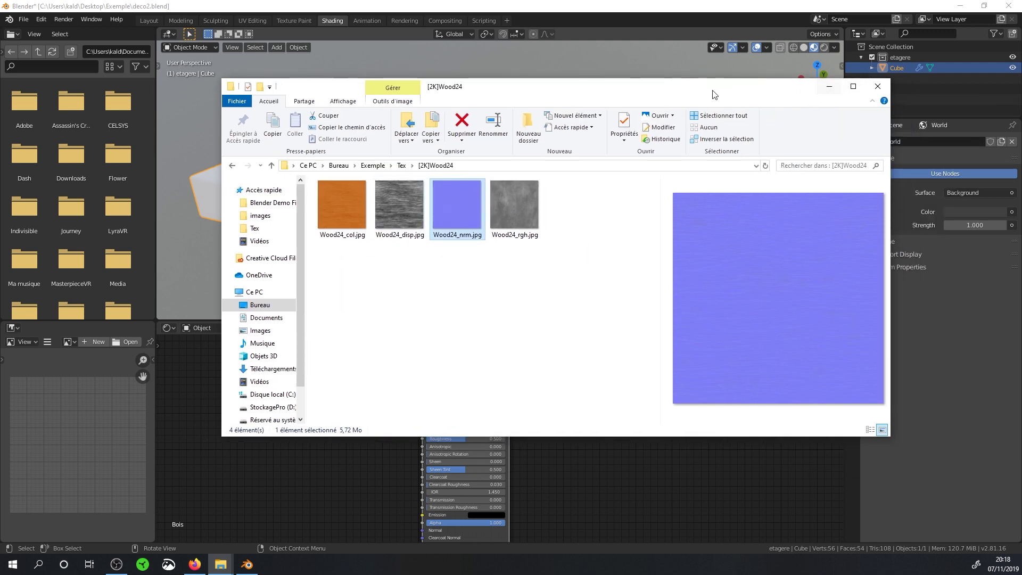
{"action": "left_click_drag", "start_coordinate": [698, 96], "coordinate": [934, 78]}
{"action": "left_click", "coordinate": [582, 197]}
{"action": "left_click_drag", "start_coordinate": [582, 197], "coordinate": [384, 346]}
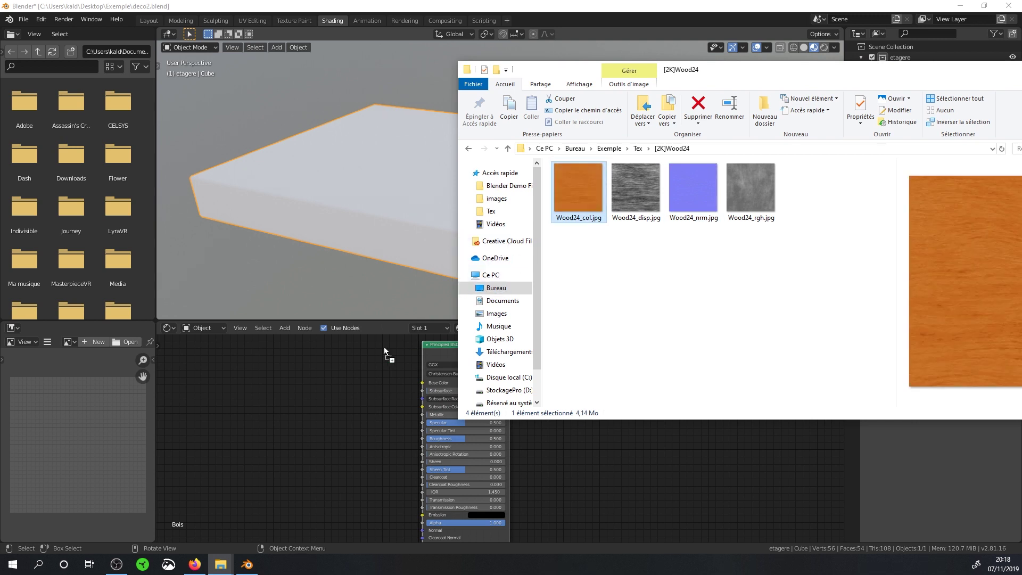
{"action": "left_click_drag", "start_coordinate": [273, 404], "coordinate": [272, 405]}
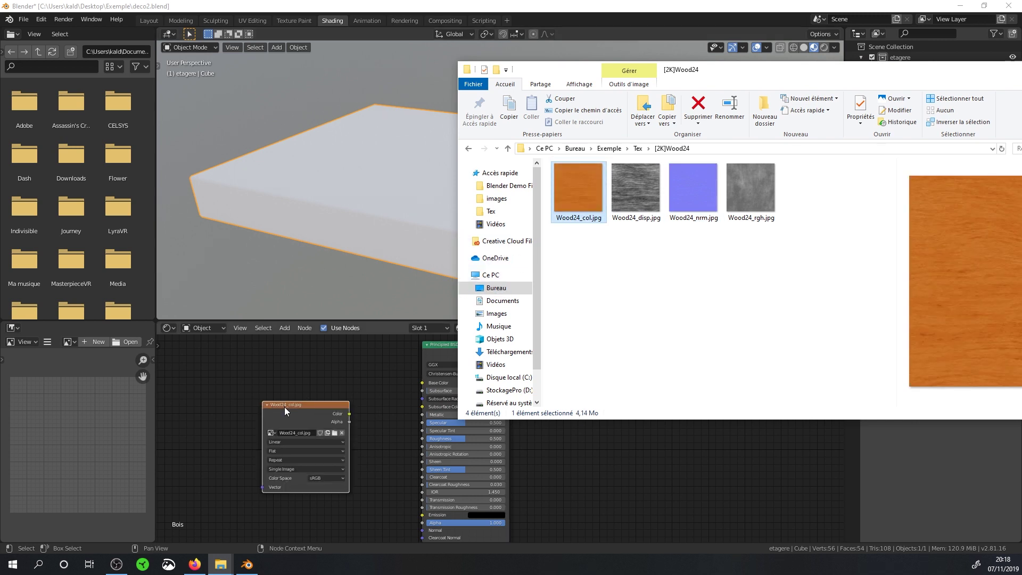
{"action": "left_click", "coordinate": [281, 396]}
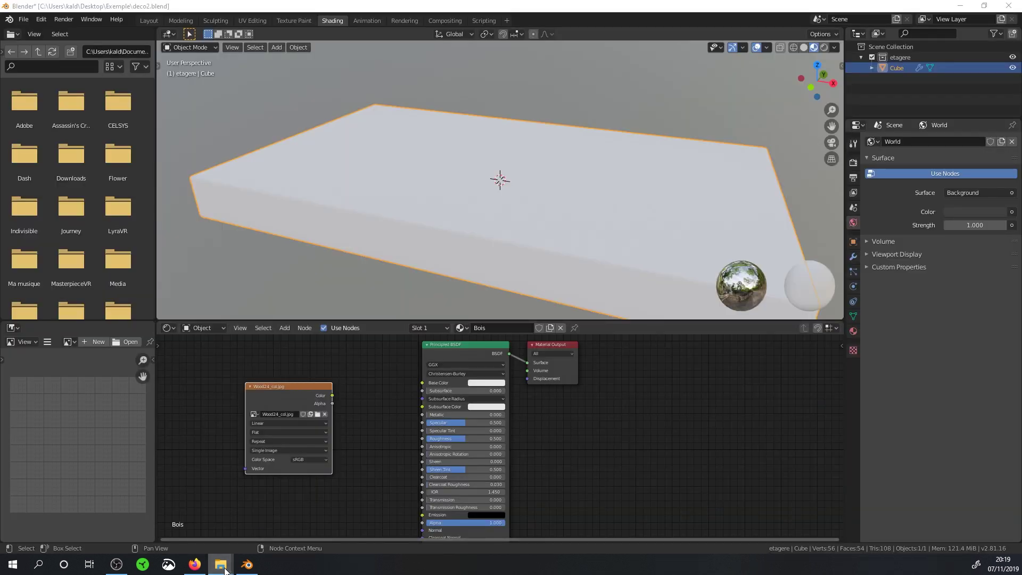
Hide the texture folder, then shift Material Output and Principled BSDF to the right
{"action": "left_click", "coordinate": [170, 527]}
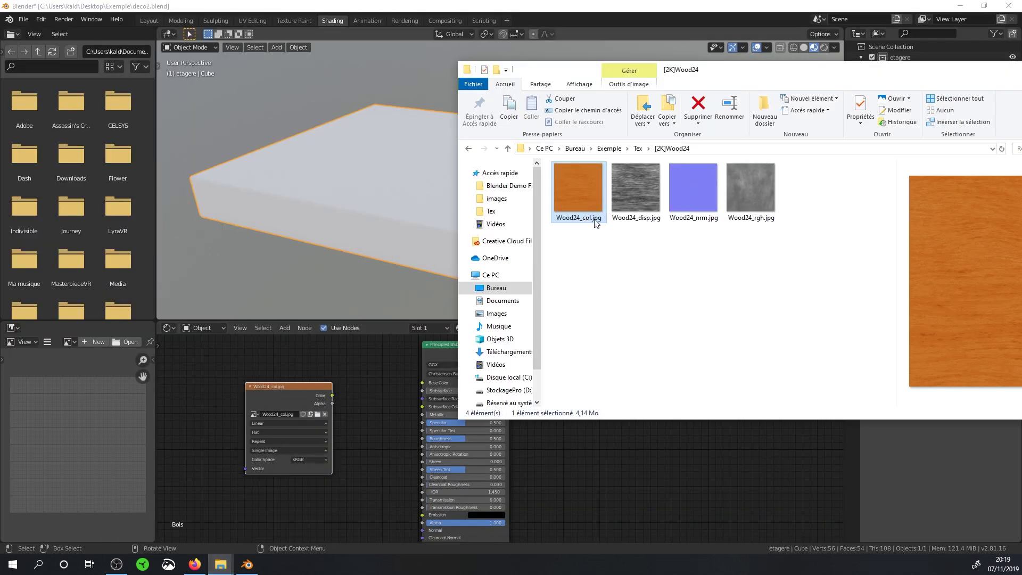
{"action": "left_click_drag", "start_coordinate": [928, 79], "coordinate": [684, 120]}
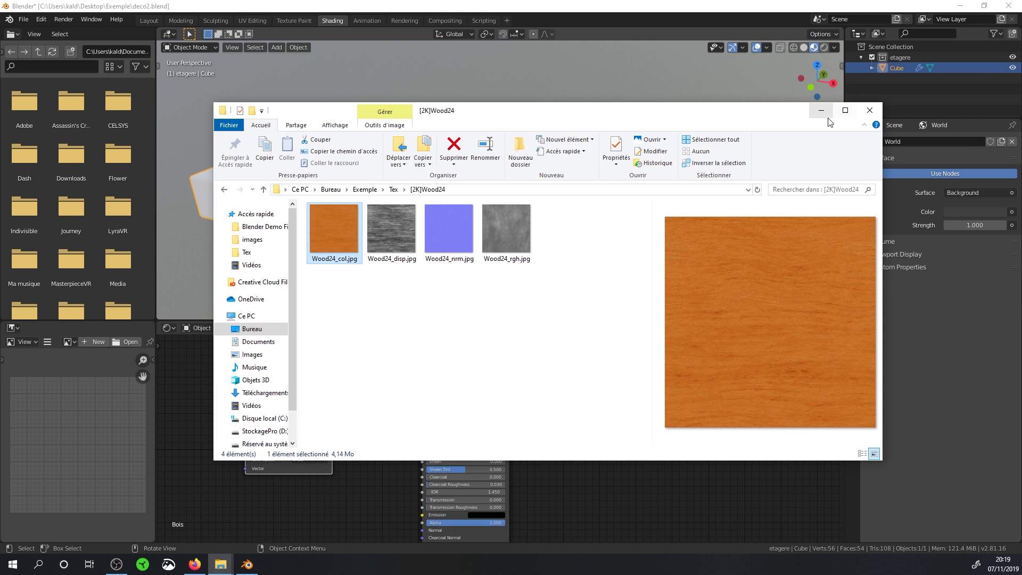
{"action": "left_click", "coordinate": [821, 110]}
{"action": "scroll", "coordinate": [424, 362], "scroll_direction": "up", "scroll_amount": 1}
{"action": "scroll", "coordinate": [312, 395], "scroll_direction": "up", "scroll_amount": 1}
{"action": "scroll", "coordinate": [312, 395], "scroll_direction": "down", "scroll_amount": 1}
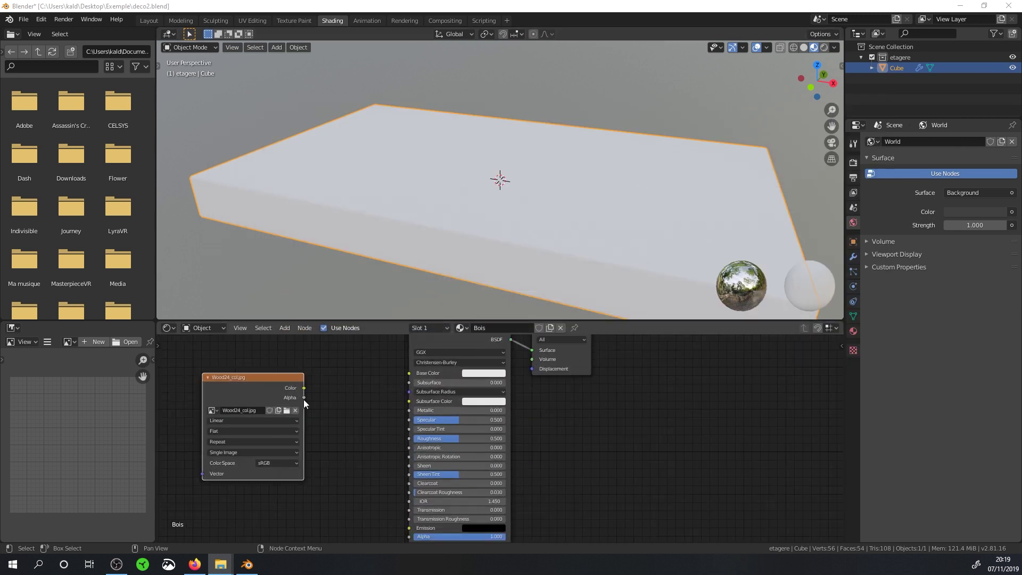
{"action": "scroll", "coordinate": [298, 399], "scroll_direction": "down", "scroll_amount": 1}
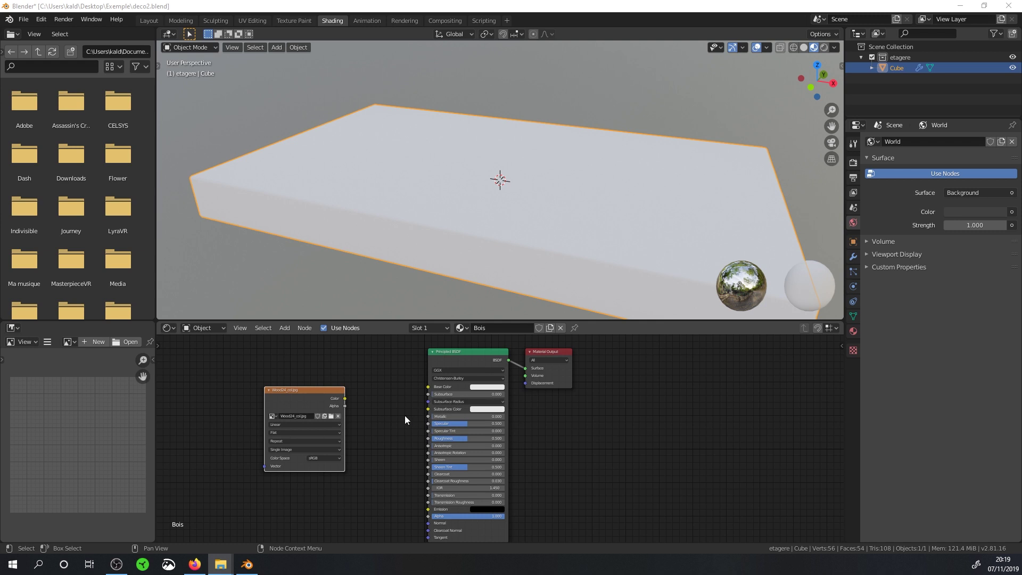
{"action": "left_click_drag", "start_coordinate": [548, 353], "coordinate": [618, 348]}
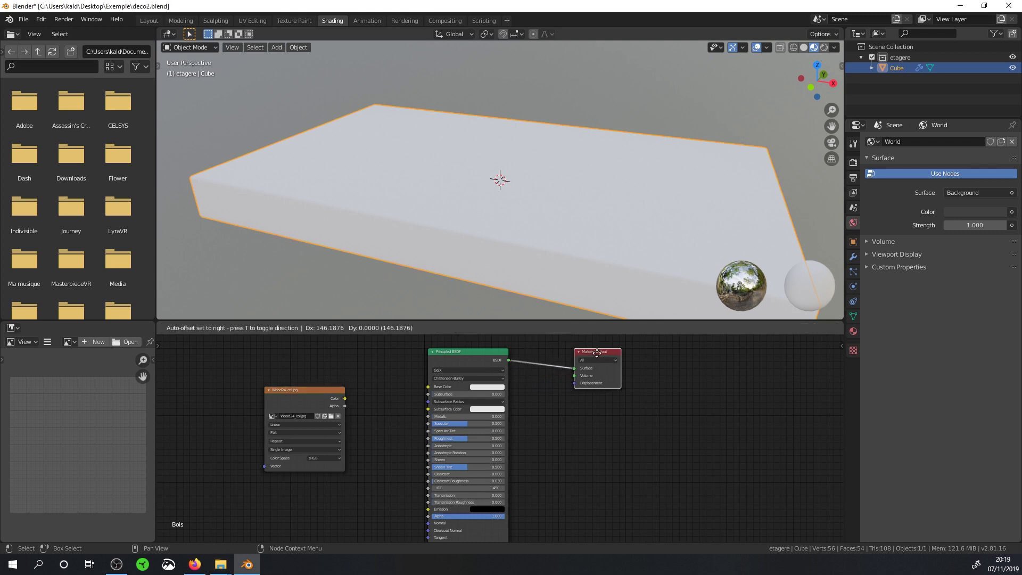
{"action": "left_click_drag", "start_coordinate": [481, 359], "coordinate": [540, 357]}
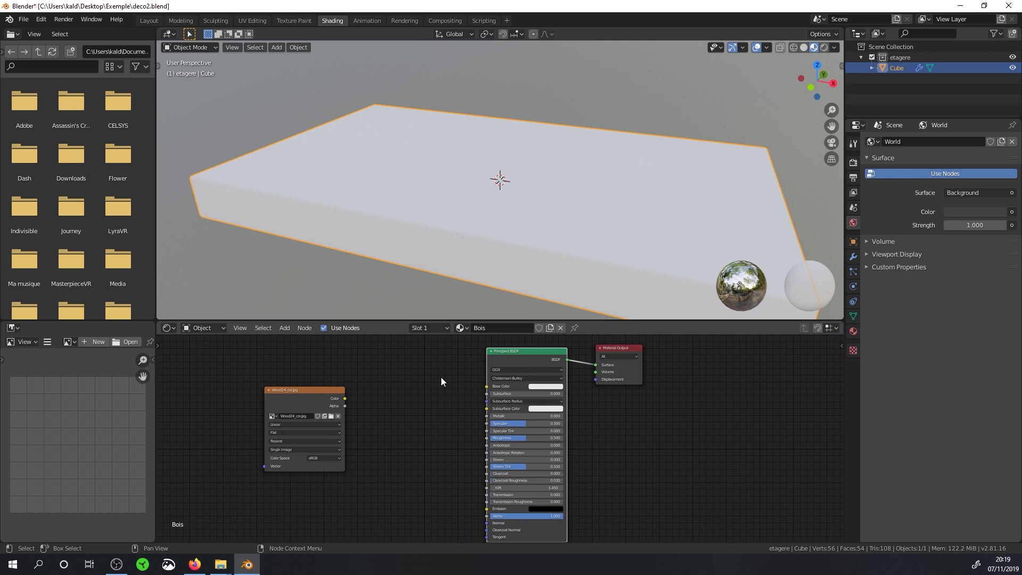
{"action": "key", "text": "shift+a"}
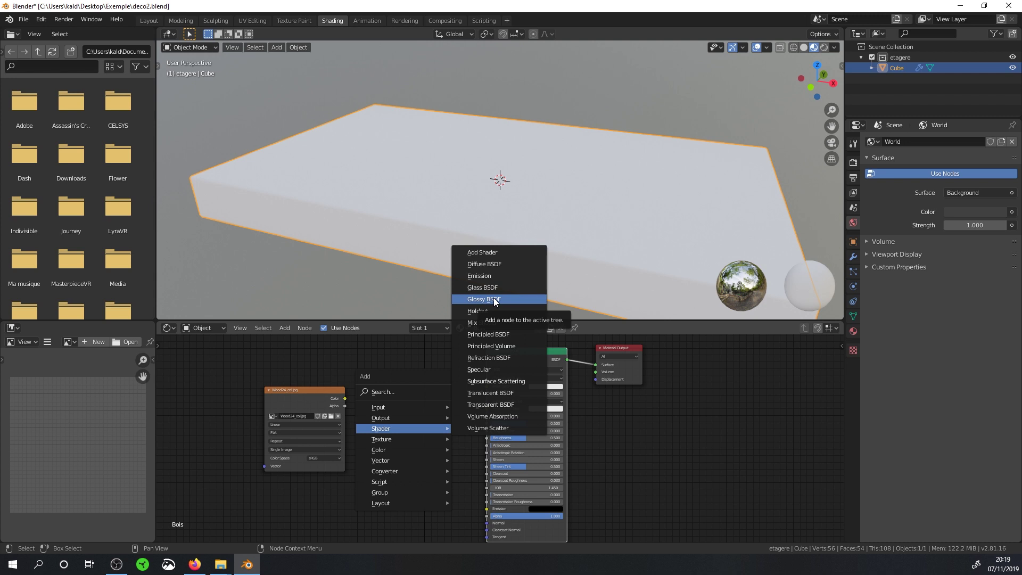
{"action": "left_click", "coordinate": [494, 301]}
{"action": "left_click", "coordinate": [423, 397]}
{"action": "left_click_drag", "start_coordinate": [473, 408], "coordinate": [595, 364]}
{"action": "mouse_move", "coordinate": [560, 263]}
{"action": "middle_mouse_down"}
{"action": "mouse_move", "coordinate": [497, 235]}
{"action": "mouse_move", "coordinate": [511, 266]}
{"action": "middle_mouse_up"}
{"action": "left_click_drag", "start_coordinate": [460, 439], "coordinate": [437, 439]}
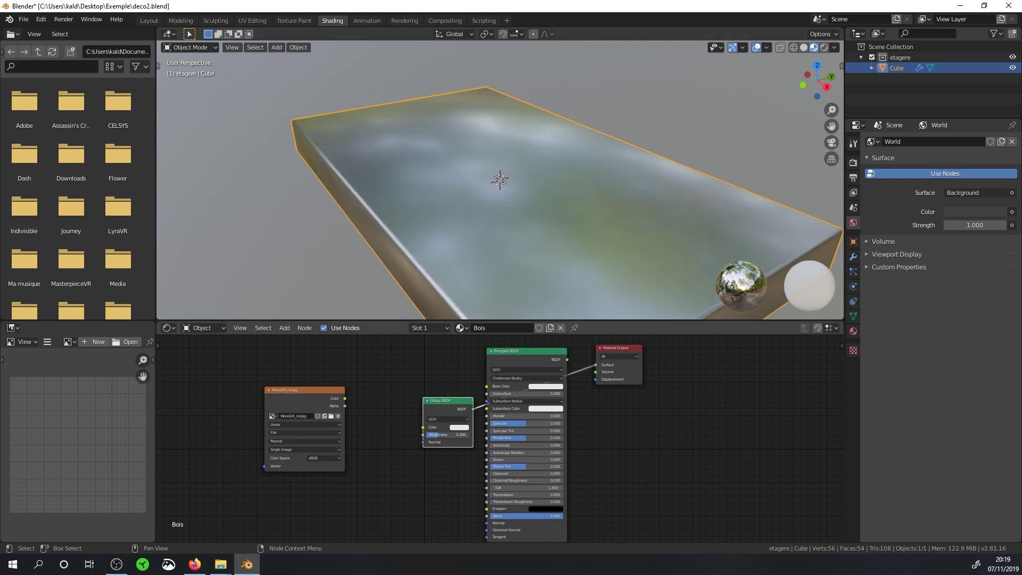
{"action": "key", "text": "x"}
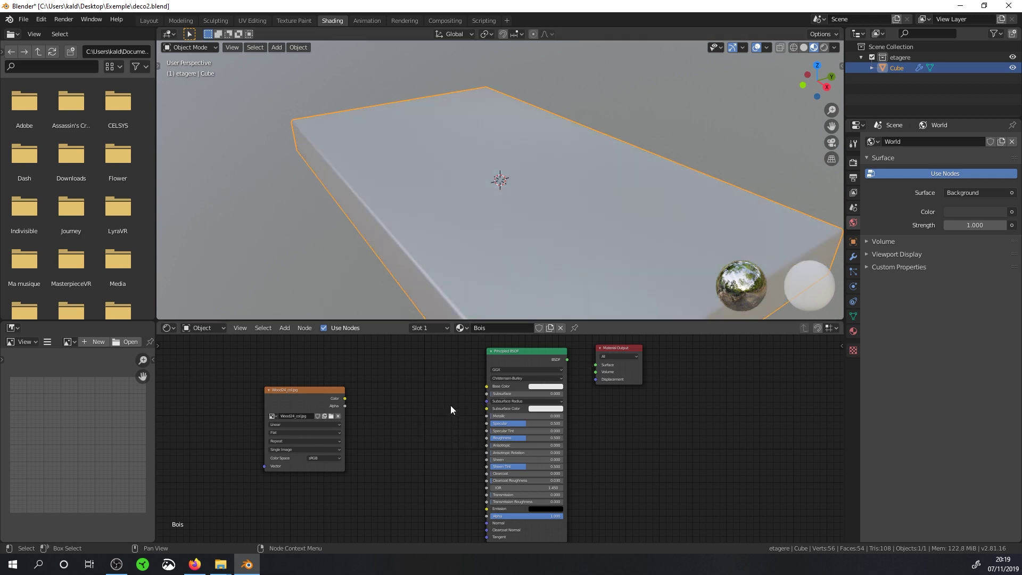
{"action": "left_click_drag", "start_coordinate": [567, 360], "coordinate": [595, 365]}
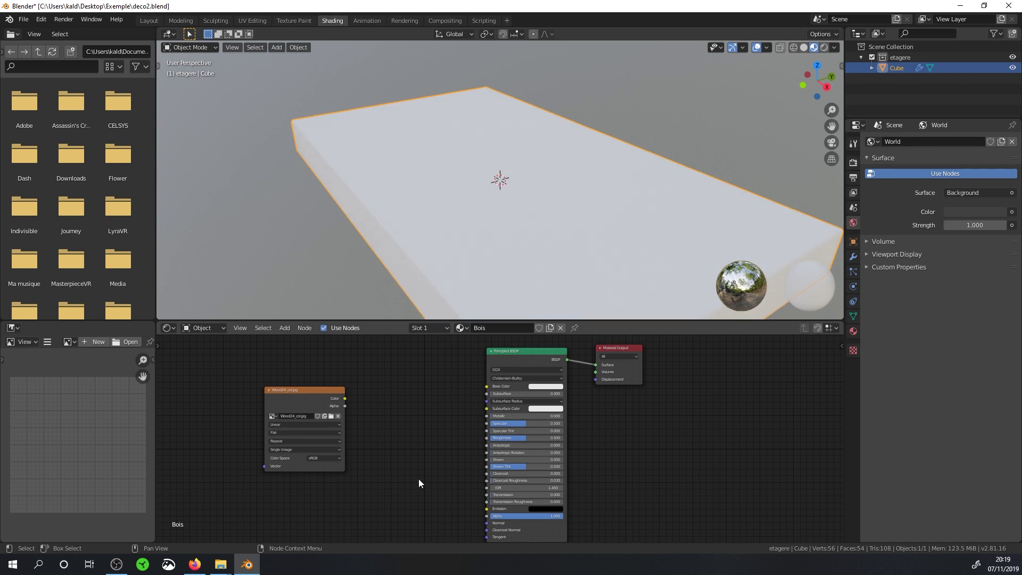
{"action": "left_click_drag", "start_coordinate": [306, 394], "coordinate": [330, 373]}
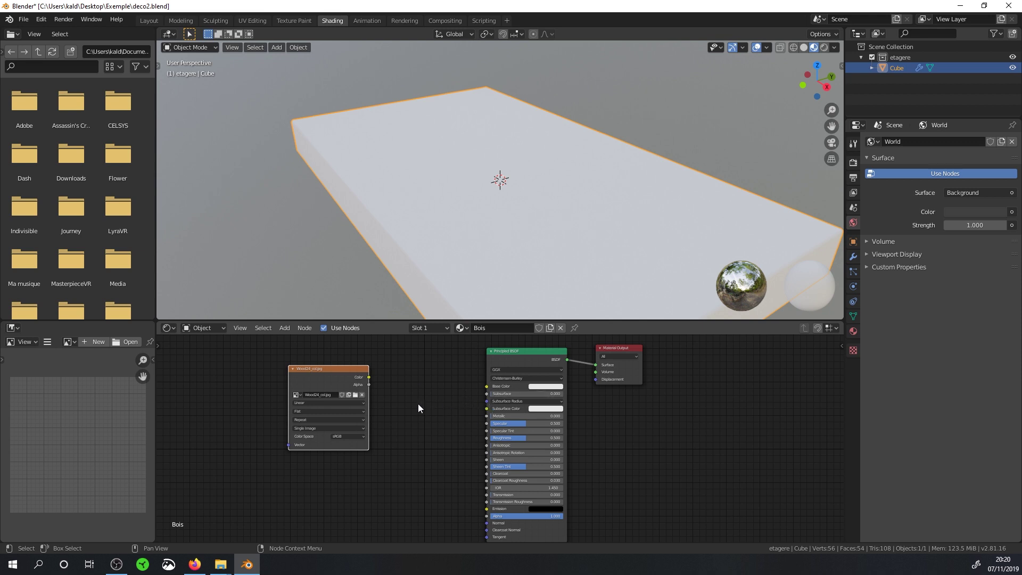
{"action": "left_click_drag", "start_coordinate": [335, 367], "coordinate": [315, 368]}
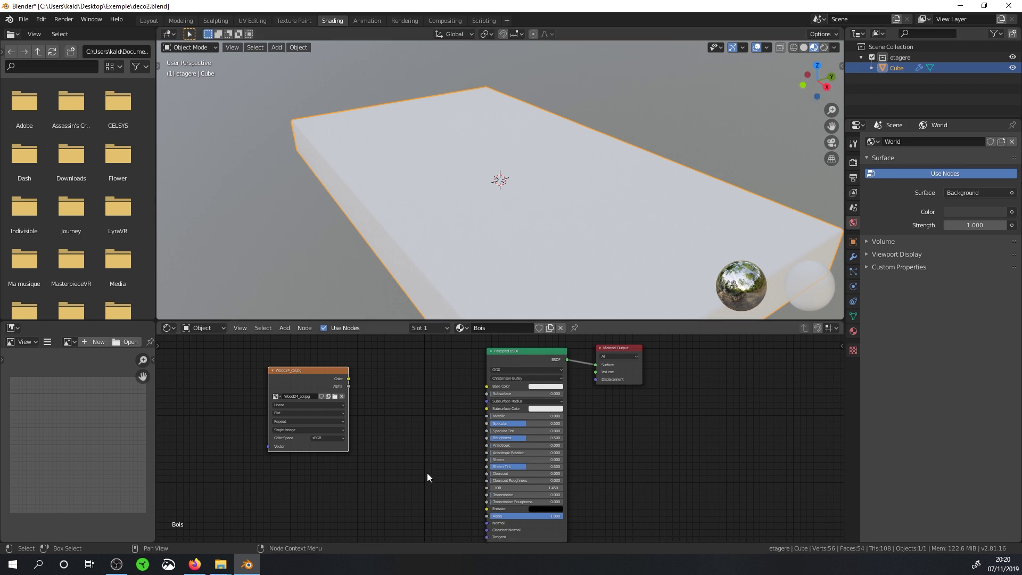
{"action": "left_click_drag", "start_coordinate": [304, 375], "coordinate": [272, 371]}
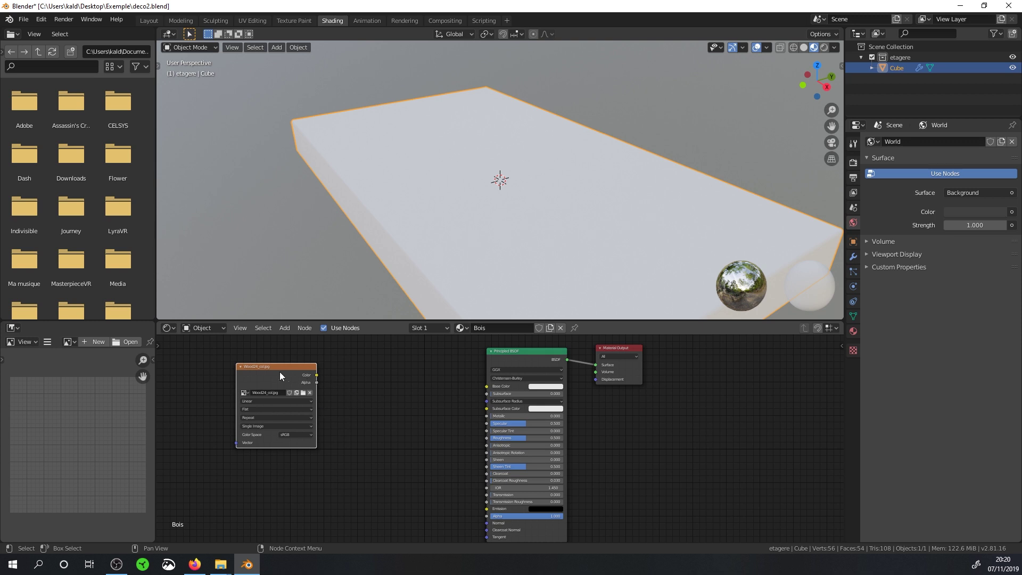
Enlarge the node editor and link the Wood24_col Color output to Base Color
{"action": "left_click_drag", "start_coordinate": [279, 372], "coordinate": [314, 375]}
{"action": "scroll", "coordinate": [316, 378], "scroll_direction": "up", "scroll_amount": 2}
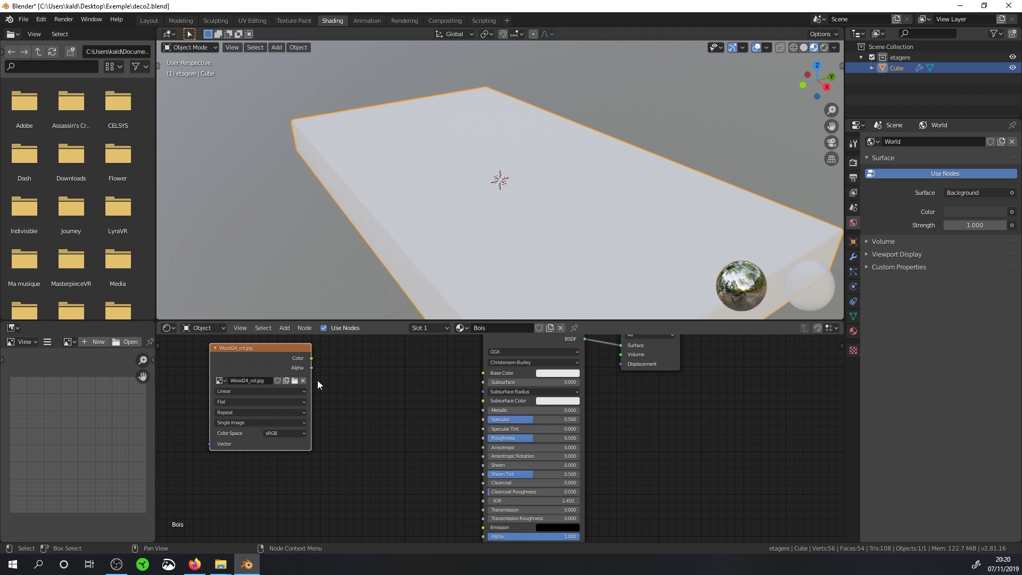
{"action": "left_click", "coordinate": [381, 319]}
{"action": "left_click_drag", "start_coordinate": [381, 321], "coordinate": [401, 141]}
{"action": "scroll", "coordinate": [367, 257], "scroll_direction": "up", "scroll_amount": 1}
{"action": "middle_click_drag", "start_coordinate": [367, 257], "coordinate": [486, 290]}
{"action": "mouse_move", "coordinate": [330, 272]}
{"action": "left_mouse_down"}
{"action": "mouse_move", "coordinate": [368, 263]}
{"action": "mouse_move", "coordinate": [591, 291]}
{"action": "left_mouse_up"}
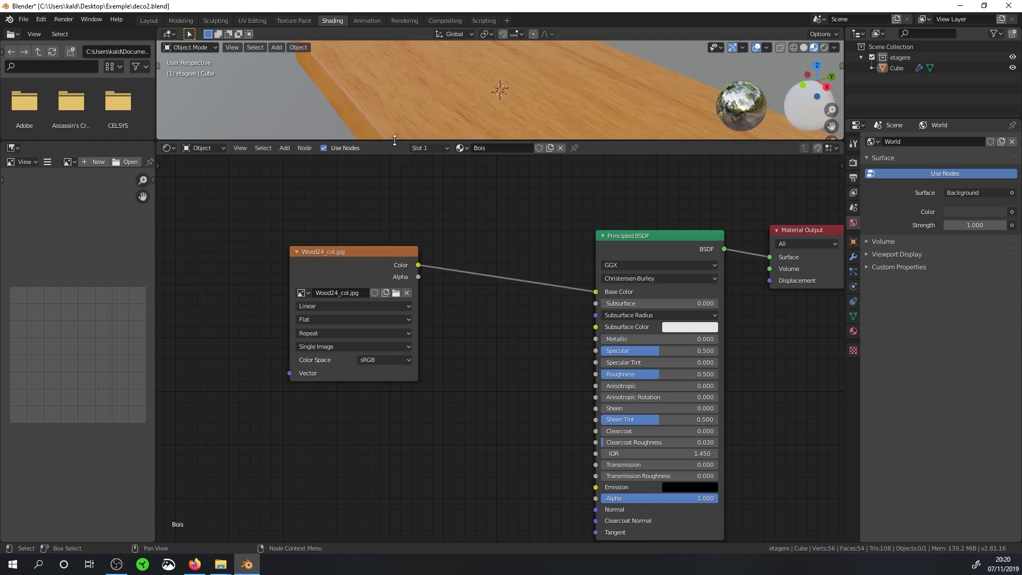
Give the 3D view more room and orbit to a side view of the plank
{"action": "left_click_drag", "start_coordinate": [397, 142], "coordinate": [402, 332]}
{"action": "mouse_move", "coordinate": [425, 253]}
{"action": "middle_mouse_down"}
{"action": "mouse_move", "coordinate": [507, 243]}
{"action": "mouse_move", "coordinate": [642, 254]}
{"action": "mouse_move", "coordinate": [508, 269]}
{"action": "middle_mouse_up"}
{"action": "scroll", "coordinate": [420, 234], "scroll_direction": "down", "scroll_amount": 3}
{"action": "scroll", "coordinate": [421, 223], "scroll_direction": "up", "scroll_amount": 1}
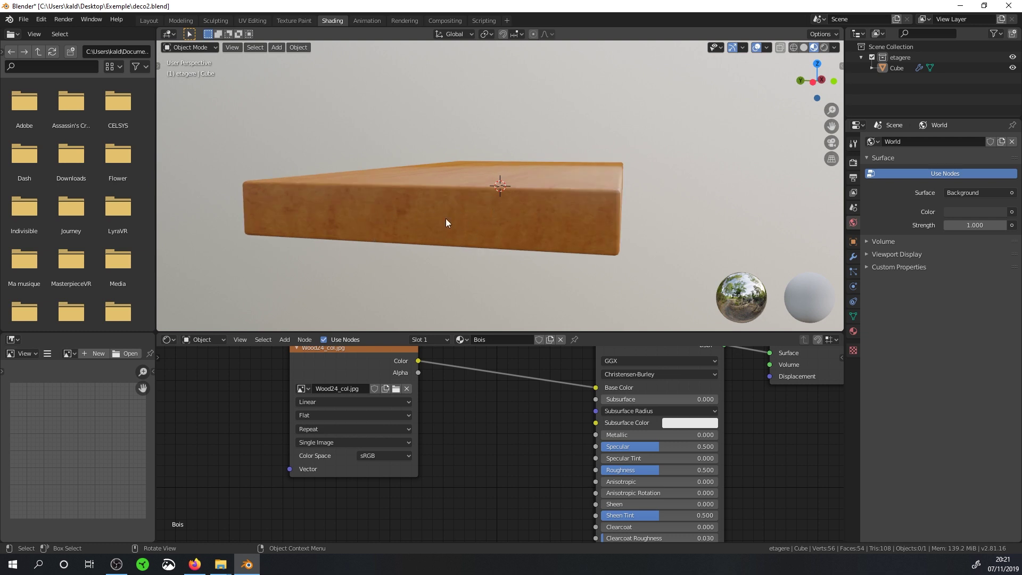
Set the Wood24_col image node's projection to Box, briefly comparing it against Flat
{"action": "scroll", "coordinate": [449, 385], "scroll_direction": "down", "scroll_amount": 1}
{"action": "scroll", "coordinate": [449, 385], "scroll_direction": "down", "scroll_amount": 1}
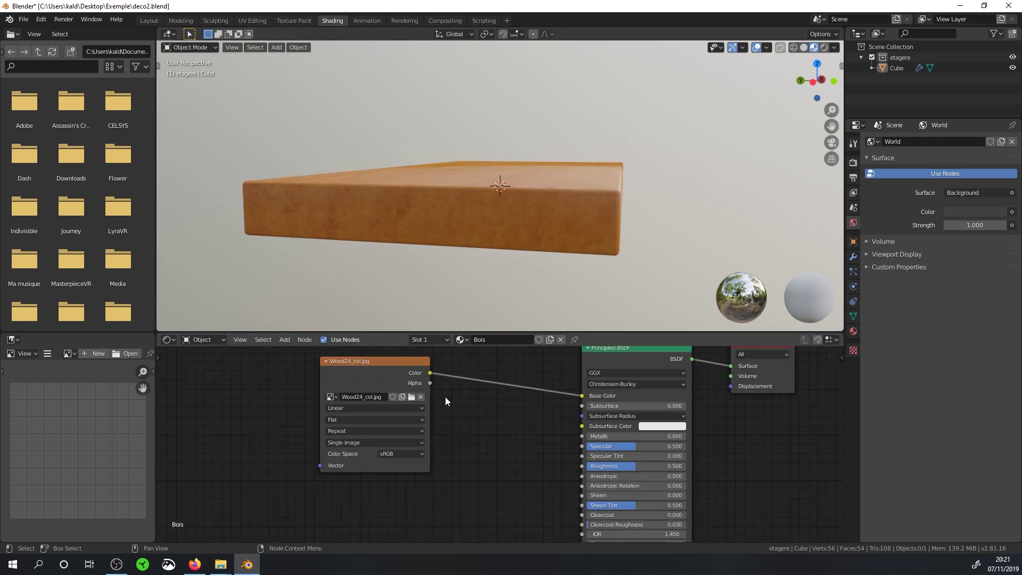
{"action": "middle_click_drag", "start_coordinate": [445, 395], "coordinate": [459, 414]}
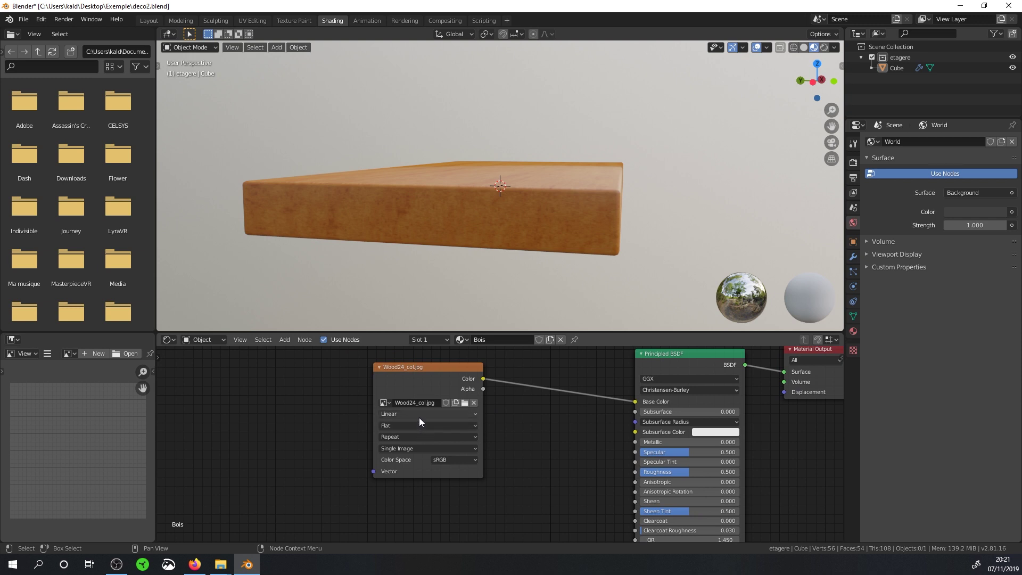
{"action": "left_click", "coordinate": [407, 427]}
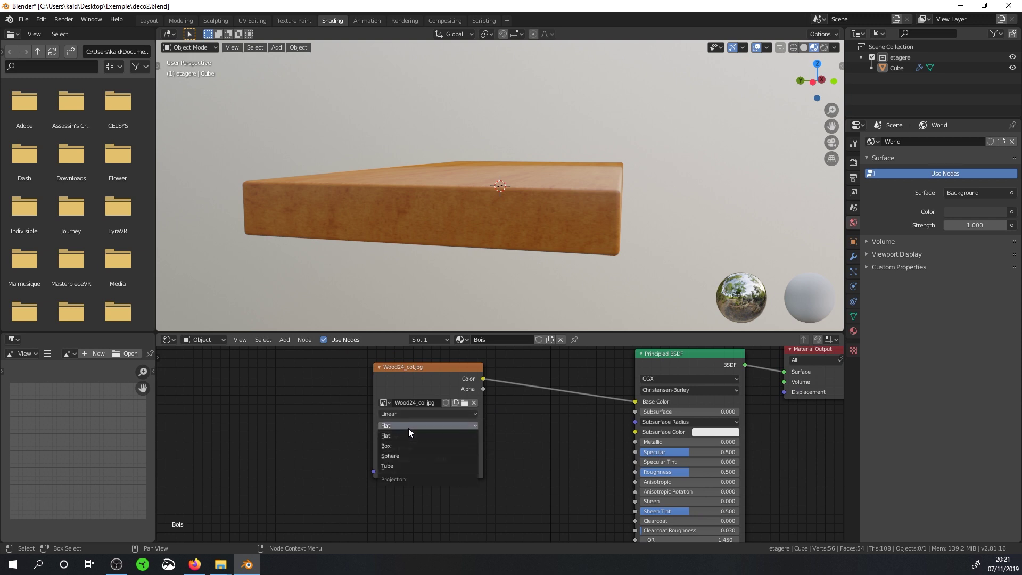
{"action": "left_click", "coordinate": [400, 446]}
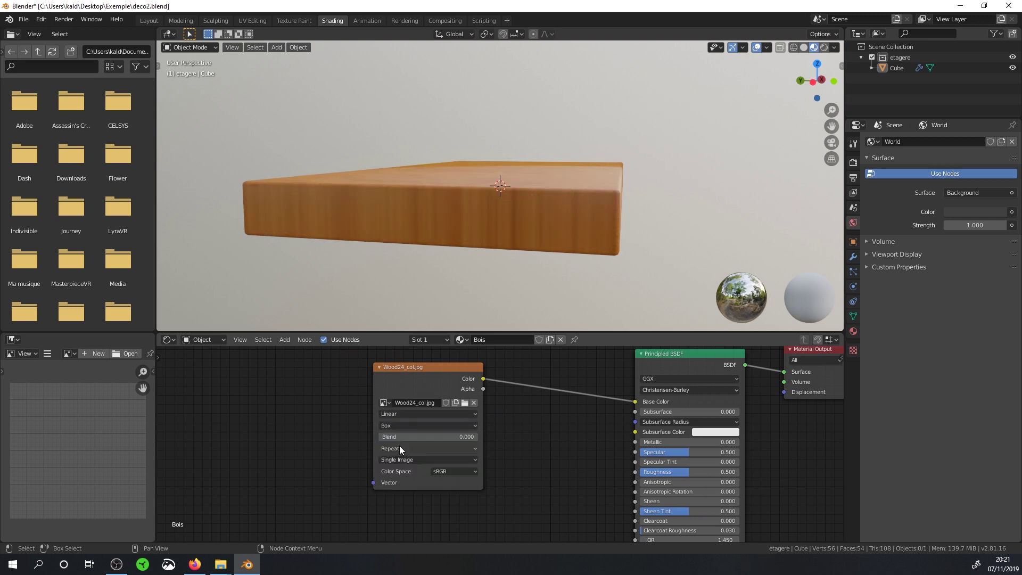
{"action": "left_click", "coordinate": [410, 414]}
{"action": "left_click", "coordinate": [421, 425]}
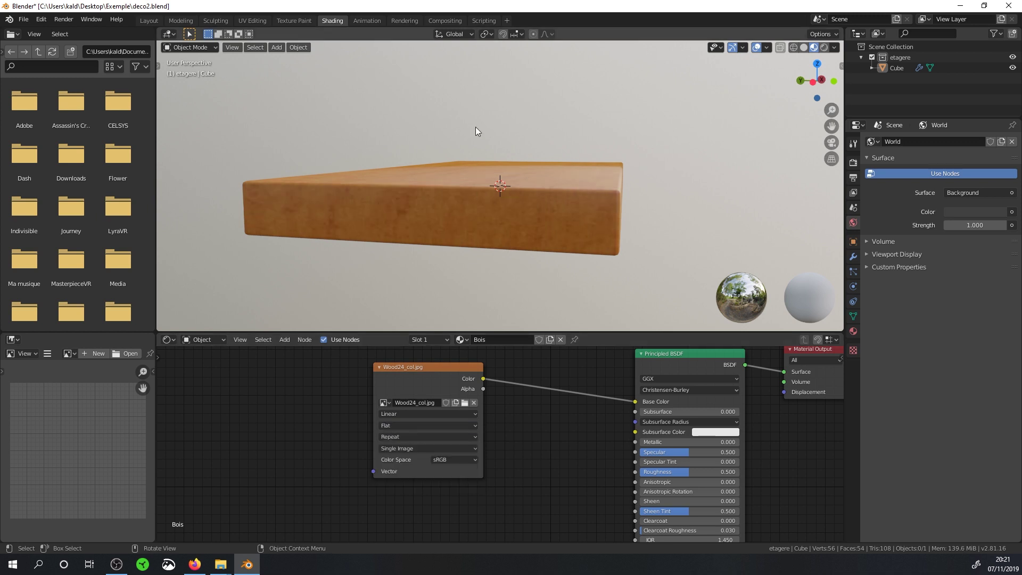
{"action": "middle_click_drag", "start_coordinate": [486, 129], "coordinate": [472, 175]}
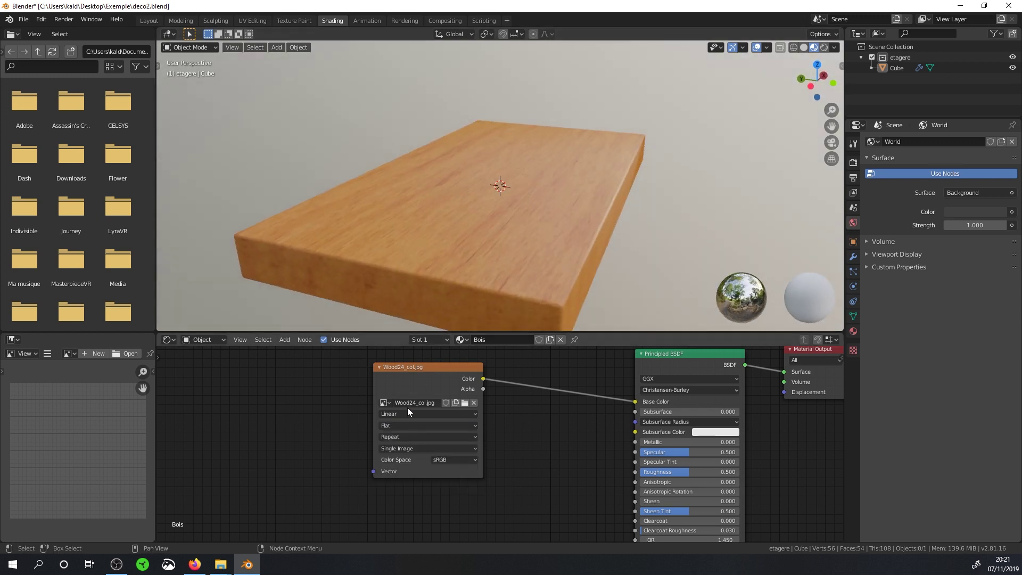
{"action": "left_click", "coordinate": [404, 425]}
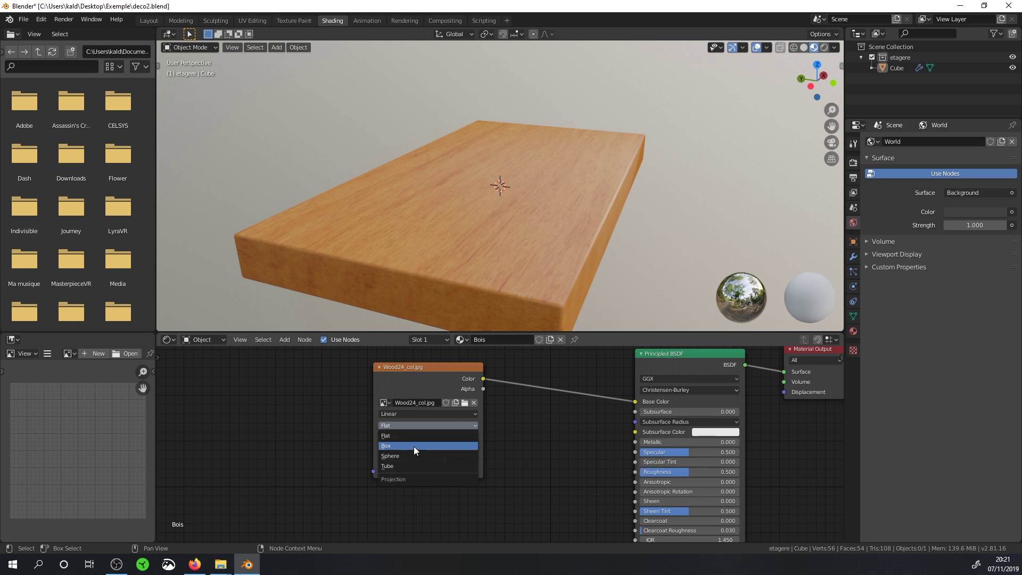
{"action": "left_click", "coordinate": [413, 446]}
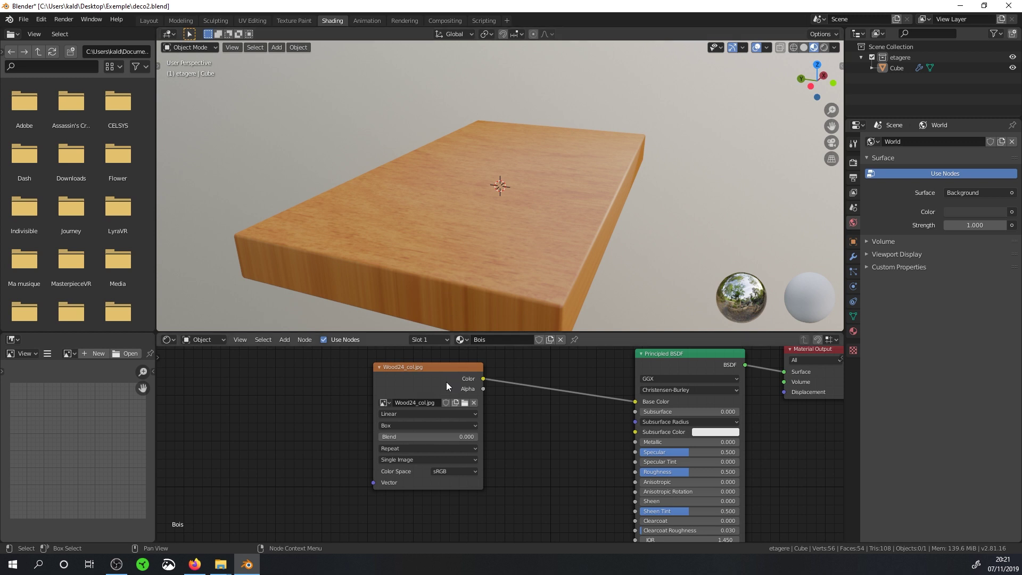
{"action": "left_click_drag", "start_coordinate": [445, 381], "coordinate": [477, 386]}
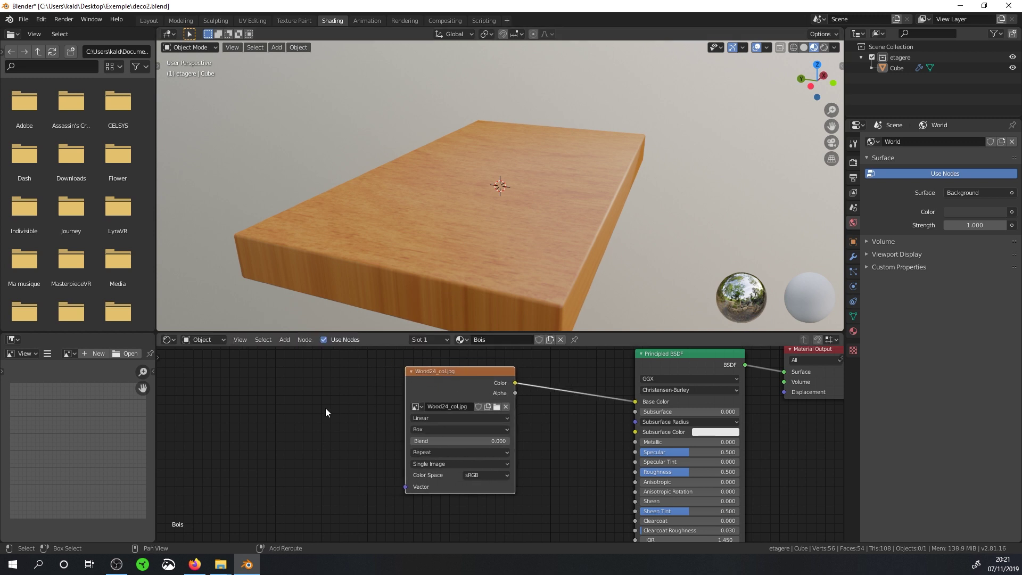
Add a Texture Coordinate node and connect its Generated output to Wood24_col's Vector input
{"action": "key", "text": "shift+a"}
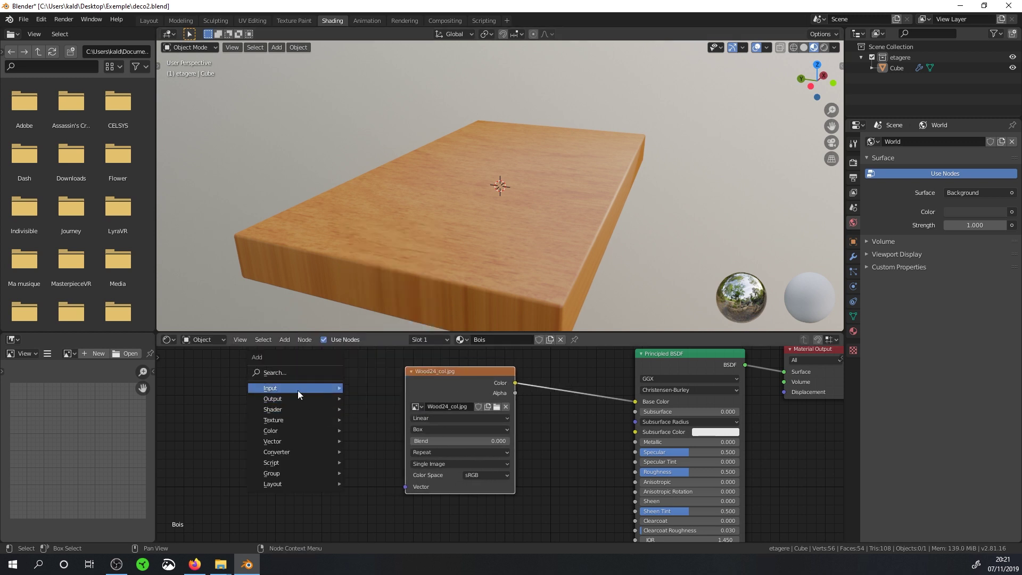
{"action": "mouse_move", "coordinate": [293, 388]}
{"action": "left_click", "coordinate": [400, 330]}
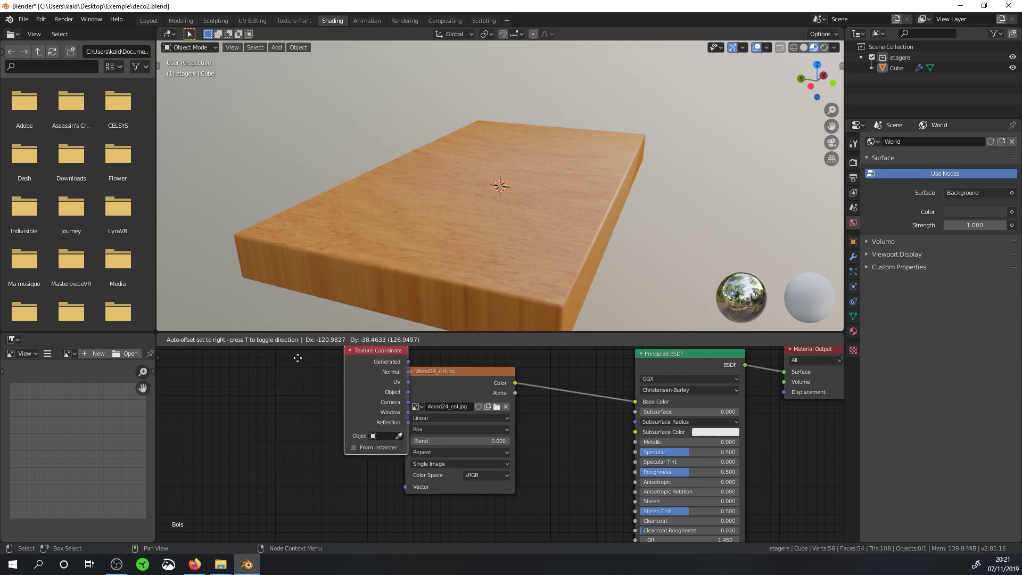
{"action": "left_click", "coordinate": [258, 382]}
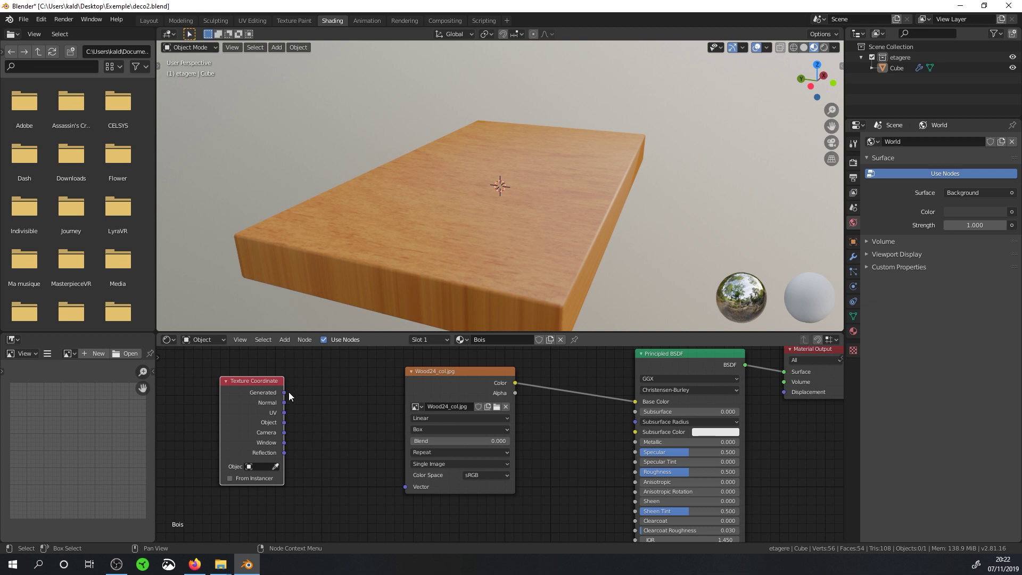
{"action": "left_click_drag", "start_coordinate": [284, 392], "coordinate": [409, 489]}
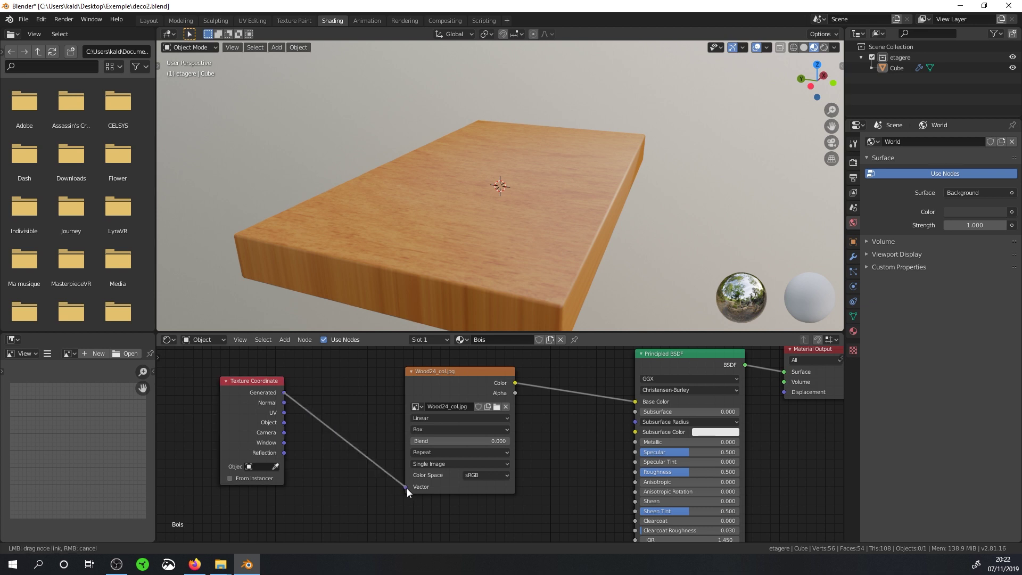
{"action": "mouse_move", "coordinate": [491, 267]}
{"action": "middle_mouse_down"}
{"action": "mouse_move", "coordinate": [528, 257]}
{"action": "mouse_move", "coordinate": [526, 232]}
{"action": "mouse_move", "coordinate": [459, 237]}
{"action": "mouse_move", "coordinate": [439, 270]}
{"action": "mouse_move", "coordinate": [502, 270]}
{"action": "mouse_move", "coordinate": [503, 258]}
{"action": "middle_mouse_up"}
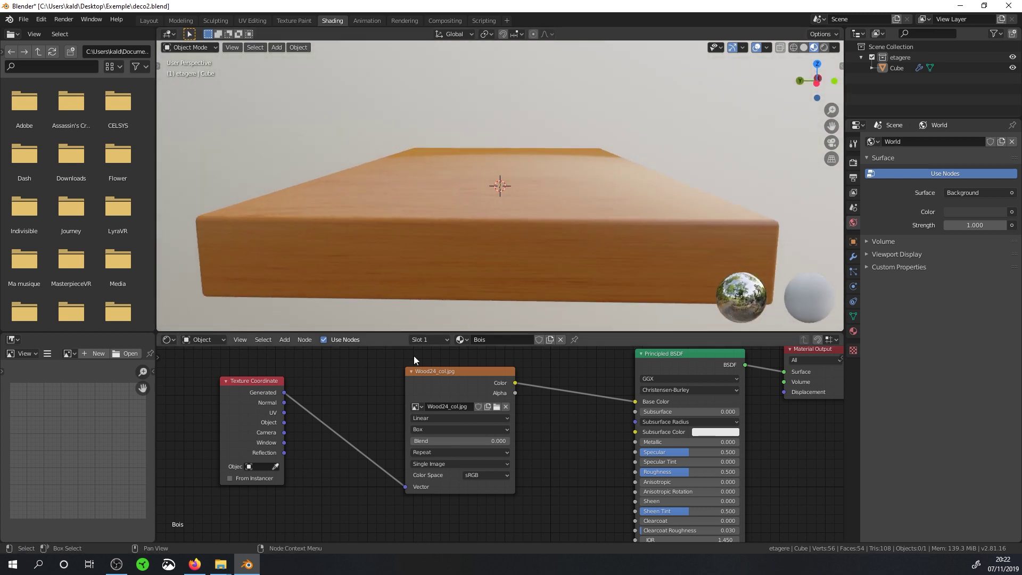
{"action": "left_click_drag", "start_coordinate": [258, 396], "coordinate": [222, 396]}
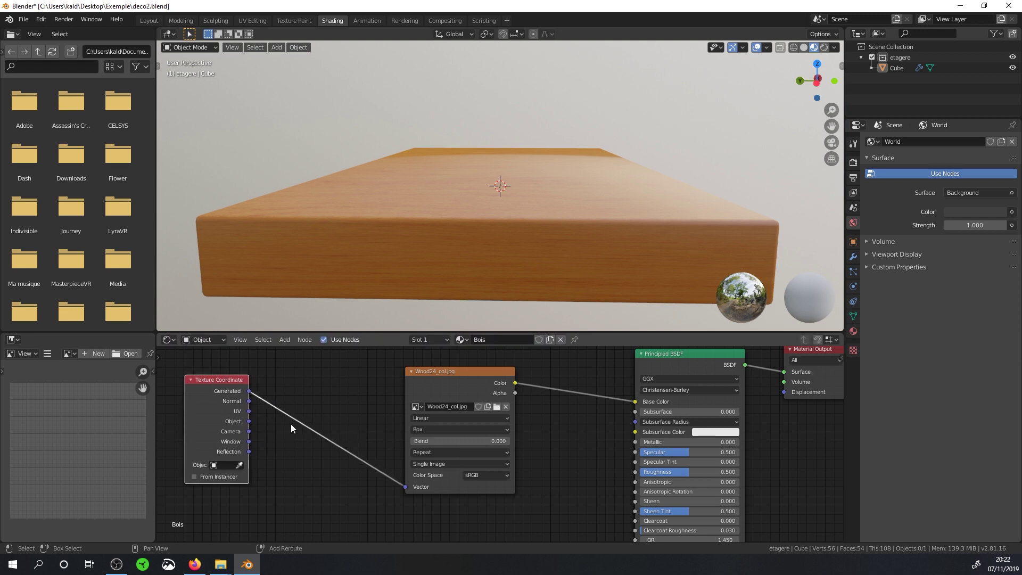
{"action": "left_click", "coordinate": [288, 339]}
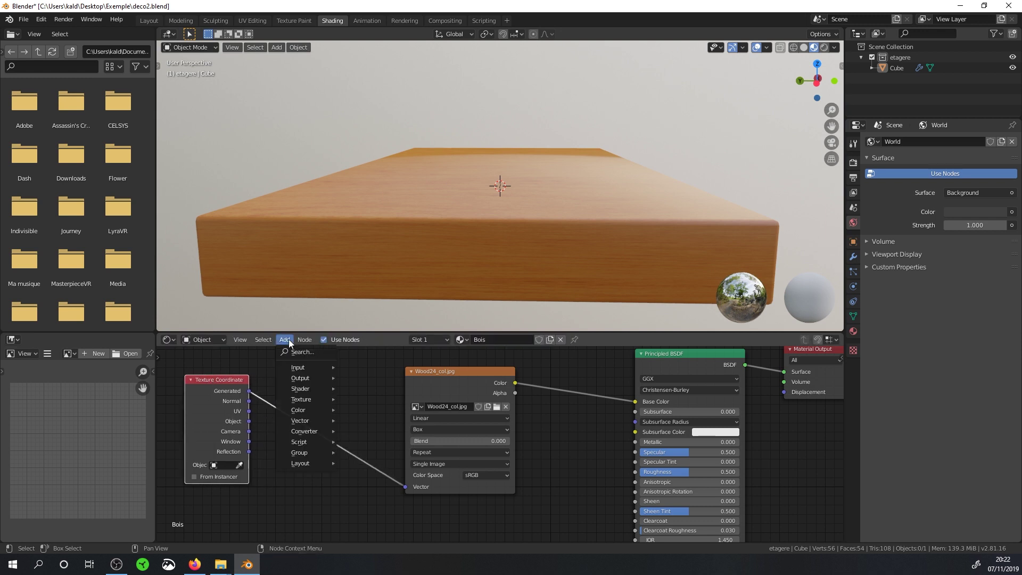
{"action": "mouse_move", "coordinate": [301, 420]}
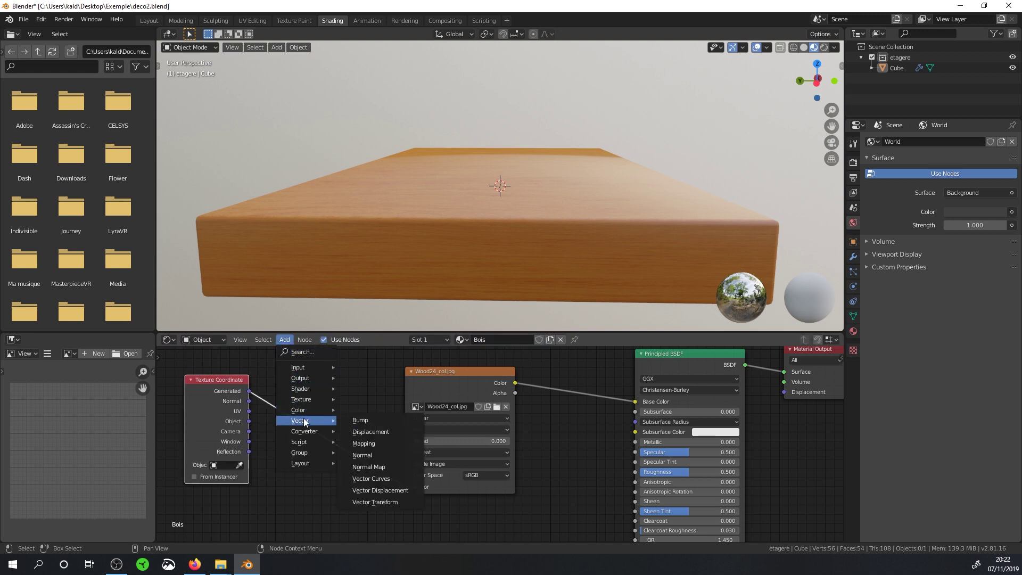
Drop a Mapping node onto the Texture Coordinate–image texture link and inspect the board
{"action": "left_click", "coordinate": [375, 445]}
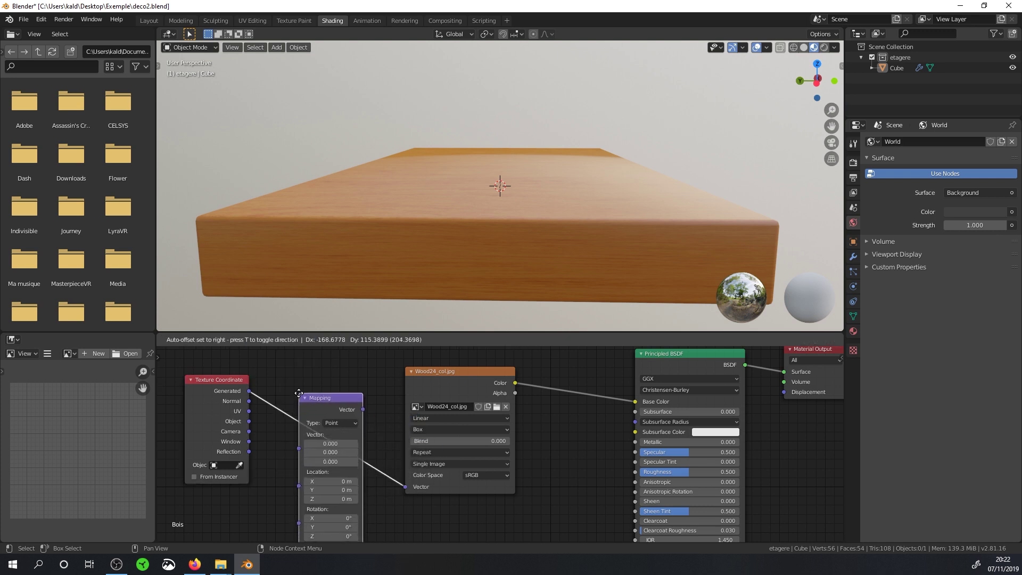
{"action": "left_click", "coordinate": [298, 393]}
{"action": "middle_click_drag", "start_coordinate": [423, 290], "coordinate": [395, 309]}
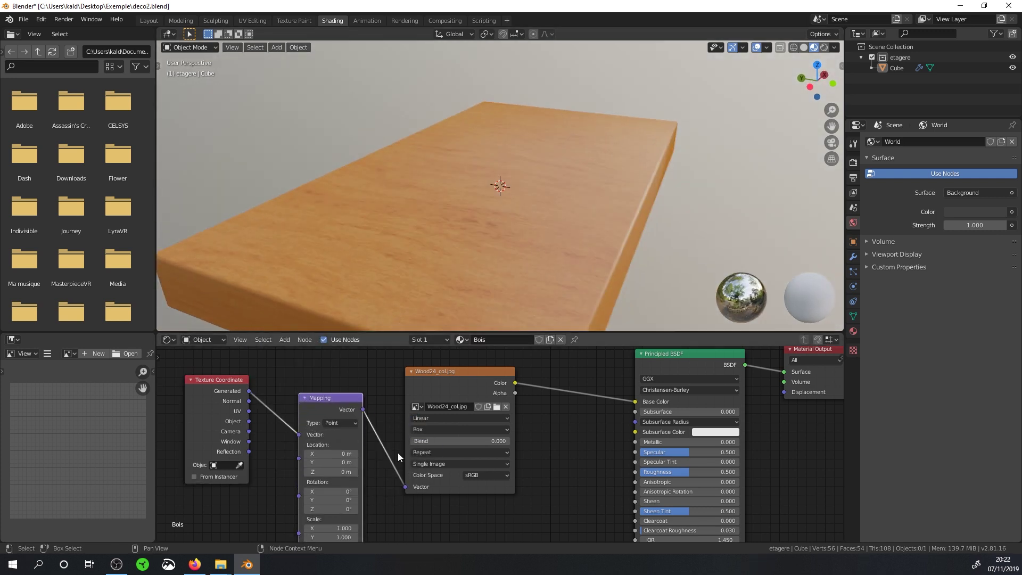
{"action": "middle_click_drag", "start_coordinate": [458, 283], "coordinate": [455, 245]}
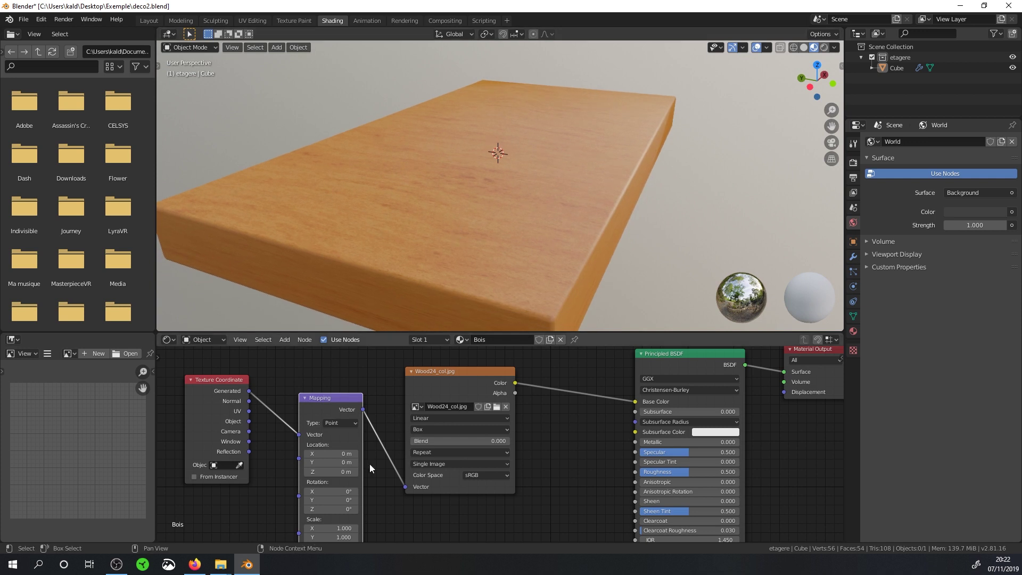
{"action": "middle_click_drag", "start_coordinate": [347, 468], "coordinate": [362, 433]}
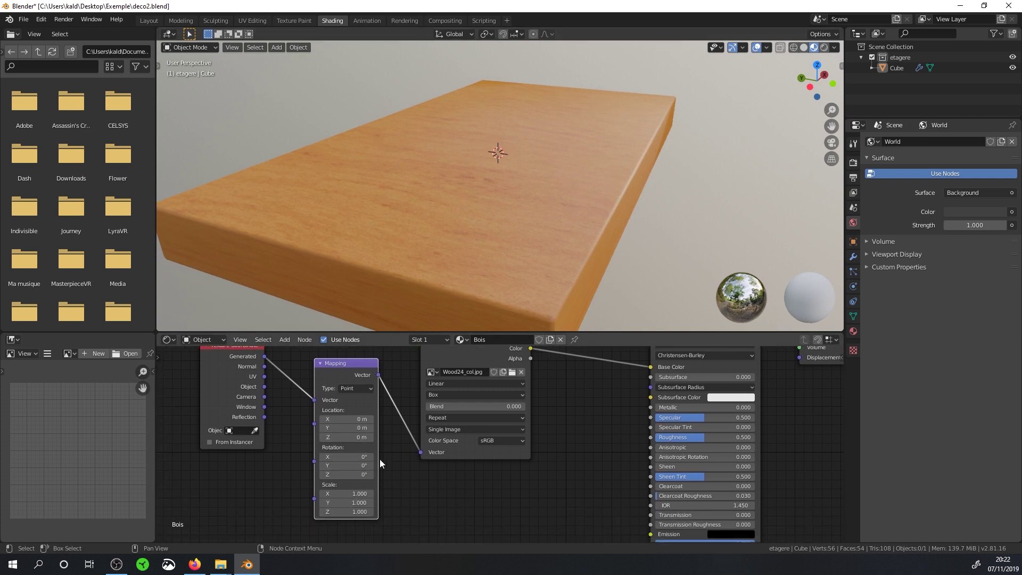
{"action": "mouse_move", "coordinate": [474, 283]}
{"action": "middle_mouse_down"}
{"action": "mouse_move", "coordinate": [475, 251]}
{"action": "mouse_move", "coordinate": [436, 283]}
{"action": "middle_mouse_up"}
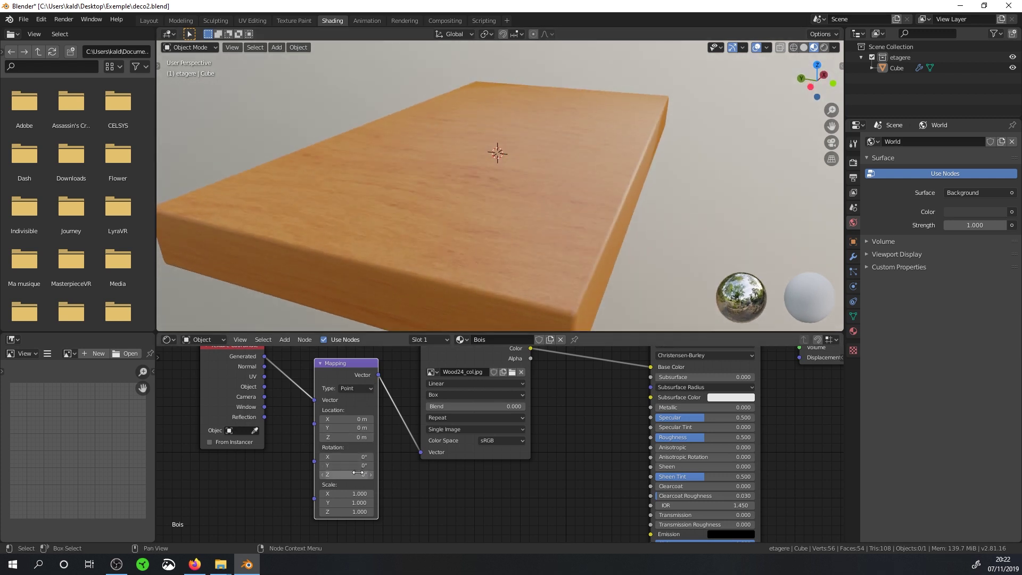
Try Mapping Rotation Z at 90° and 45°, then reset it to 0°
{"action": "left_click_drag", "start_coordinate": [346, 474], "coordinate": [353, 474]}
{"action": "double_click", "coordinate": [354, 475]}
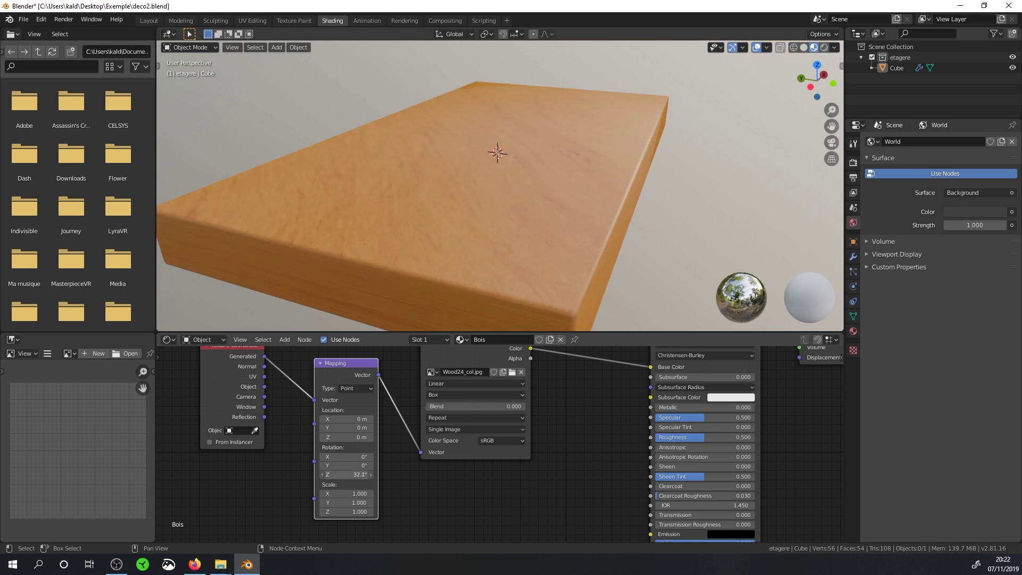
{"action": "type", "text": "90"}
{"action": "key", "text": "Return"}
{"action": "double_click", "coordinate": [346, 475]}
{"action": "type", "text": "45"}
{"action": "key", "text": "Return"}
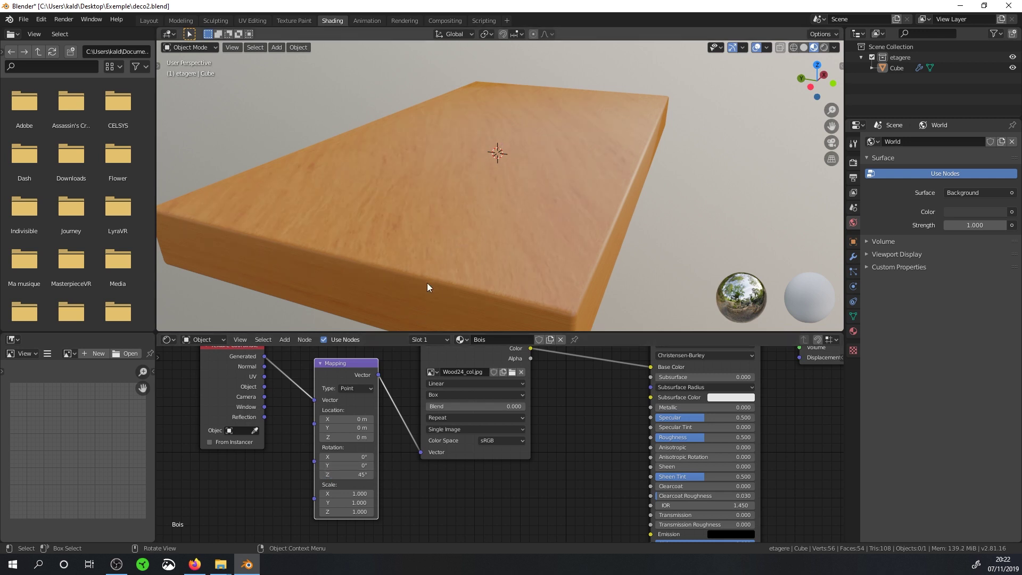
{"action": "double_click", "coordinate": [346, 474]}
{"action": "type", "text": "0"}
{"action": "key", "text": "Return"}
Zero Rotation X and settle Mapping Scale Y at 1.5 after trying 4.8
{"action": "middle_click_drag", "start_coordinate": [442, 262], "coordinate": [443, 255]}
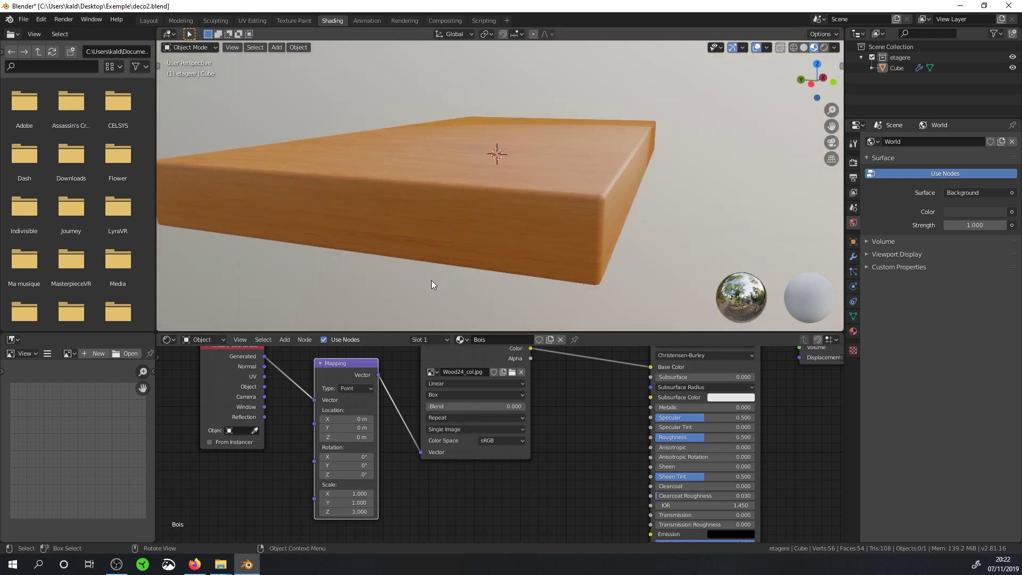
{"action": "mouse_move", "coordinate": [360, 467]}
{"action": "left_mouse_down"}
{"action": "mouse_move", "coordinate": [352, 465]}
{"action": "mouse_move", "coordinate": [364, 456]}
{"action": "left_mouse_up"}
{"action": "left_click", "coordinate": [347, 457]}
{"action": "type", "text": "0"}
{"action": "middle_click_drag", "start_coordinate": [468, 226], "coordinate": [483, 223]}
{"action": "left_click_drag", "start_coordinate": [351, 502], "coordinate": [394, 502]}
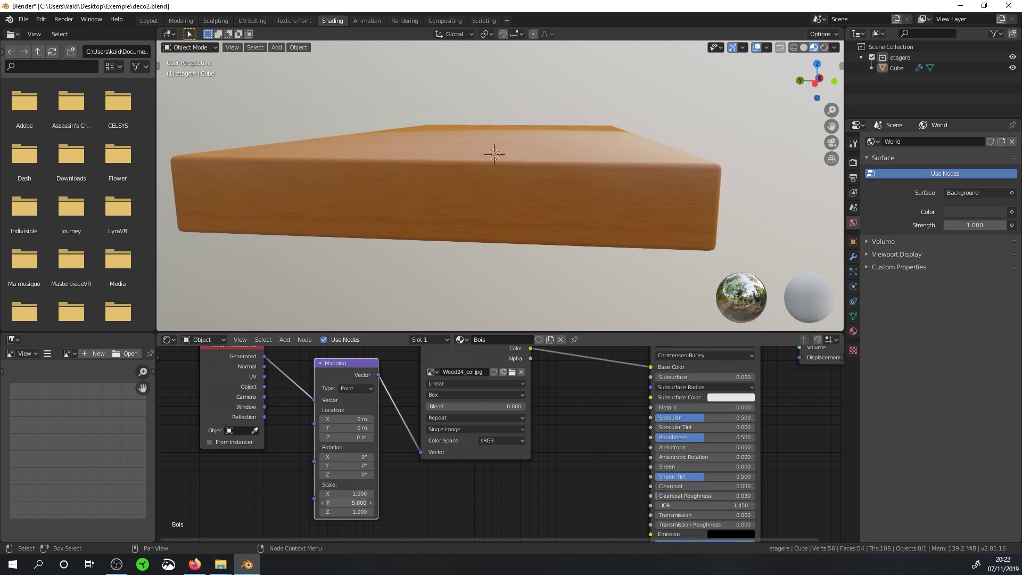
{"action": "middle_click_drag", "start_coordinate": [521, 315], "coordinate": [526, 311]}
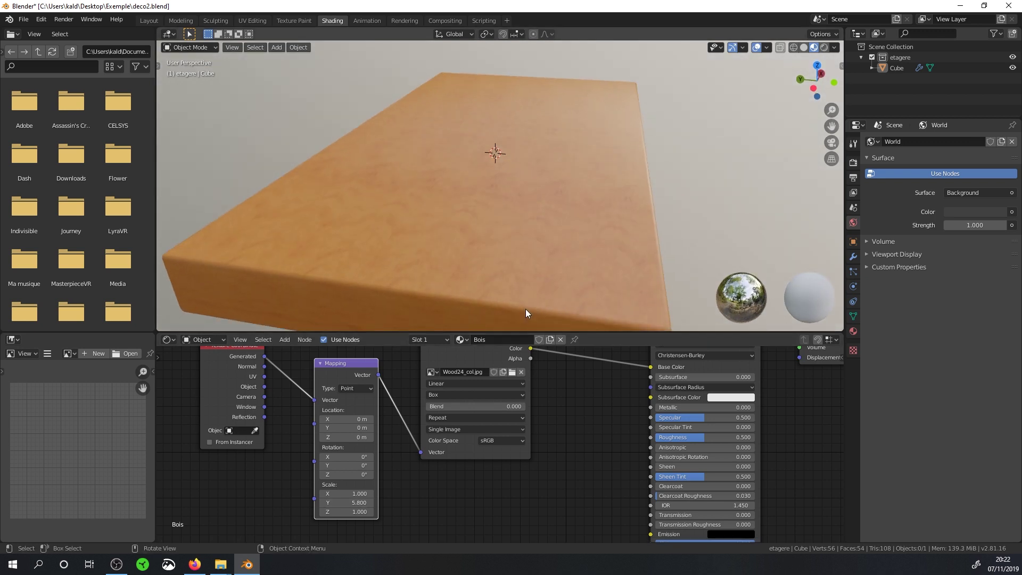
{"action": "left_click_drag", "start_coordinate": [348, 502], "coordinate": [343, 502]}
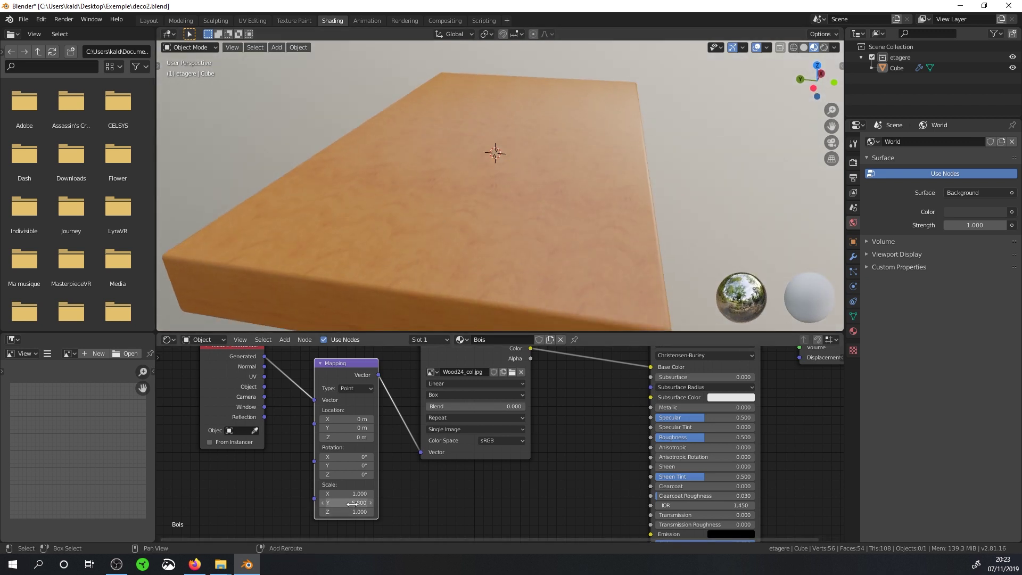
{"action": "left_click_drag", "start_coordinate": [348, 502], "coordinate": [341, 502]}
{"action": "left_click", "coordinate": [355, 502]}
{"action": "type", "text": "1.5"}
{"action": "key", "text": "Return"}
Inspect the grain, tidy the Mapping node, and bring back the Wood24 folder window
{"action": "mouse_move", "coordinate": [472, 260]}
{"action": "middle_mouse_down"}
{"action": "mouse_move", "coordinate": [444, 301]}
{"action": "mouse_move", "coordinate": [455, 245]}
{"action": "middle_mouse_up"}
{"action": "scroll", "coordinate": [458, 255], "scroll_direction": "down", "scroll_amount": 3}
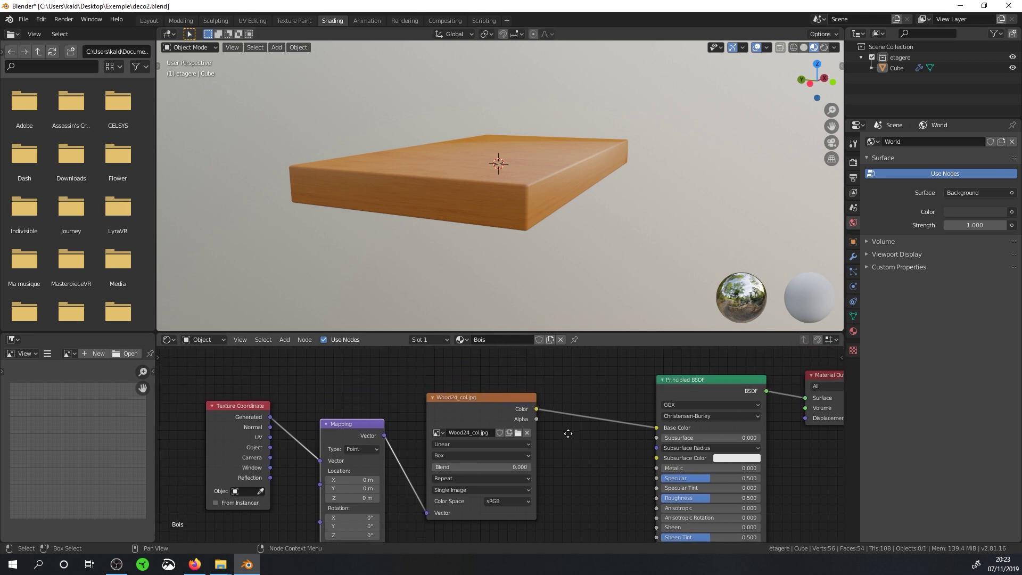
{"action": "mouse_move", "coordinate": [541, 257]}
{"action": "middle_mouse_down"}
{"action": "mouse_move", "coordinate": [491, 230]}
{"action": "mouse_move", "coordinate": [515, 213]}
{"action": "mouse_move", "coordinate": [481, 250]}
{"action": "middle_mouse_up"}
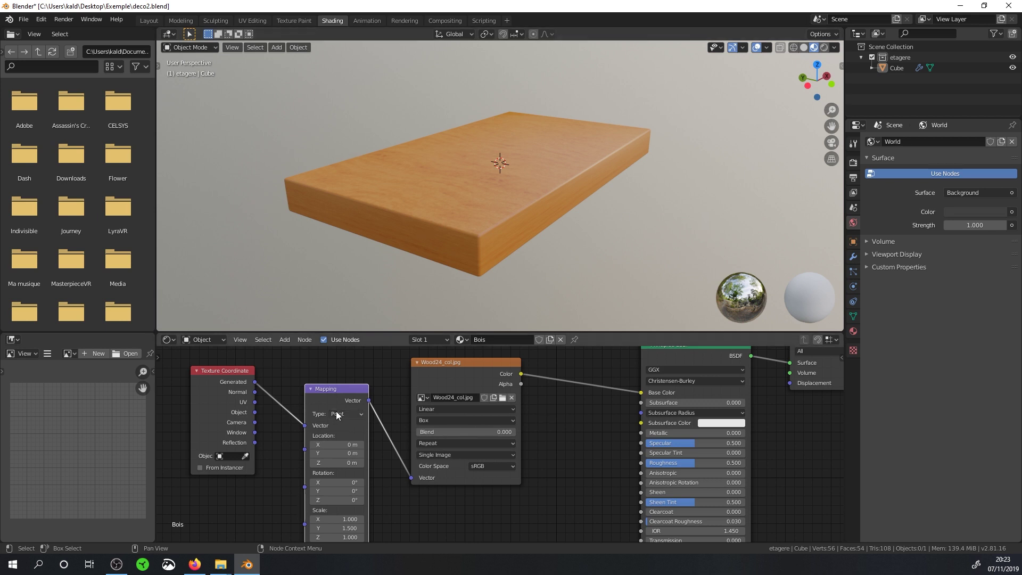
{"action": "left_click_drag", "start_coordinate": [337, 401], "coordinate": [310, 372]}
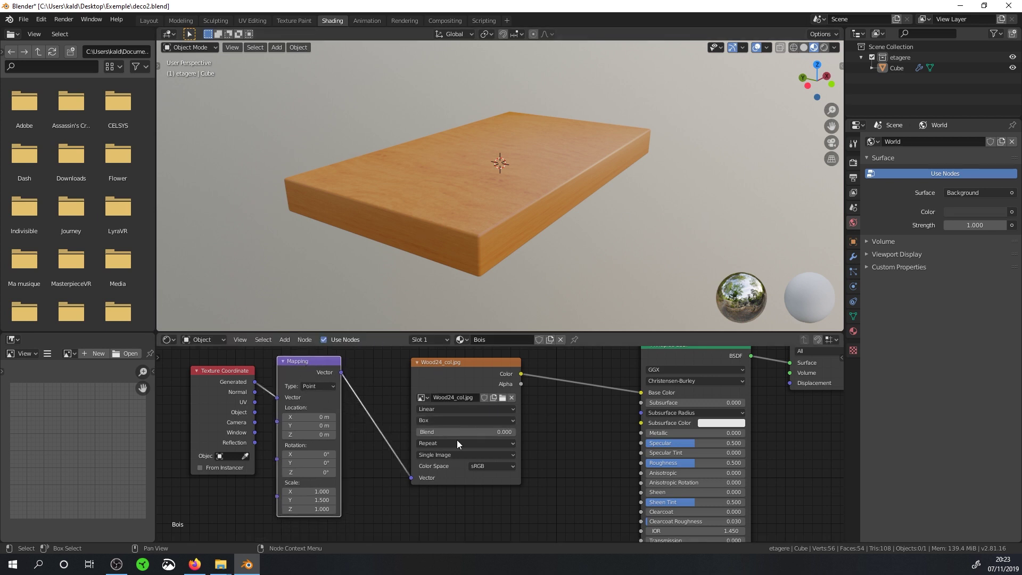
{"action": "middle_click_drag", "start_coordinate": [442, 445], "coordinate": [422, 380]}
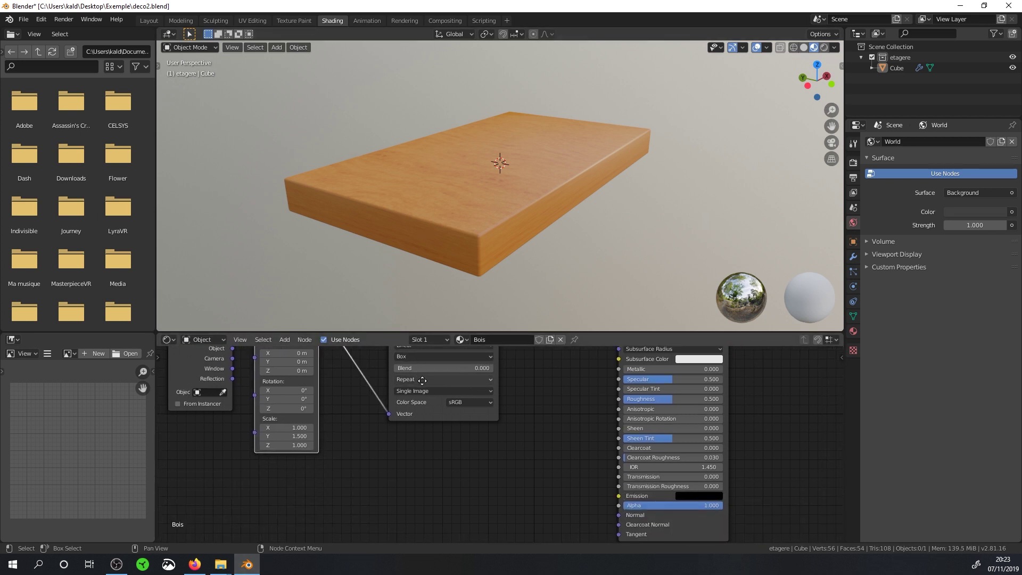
{"action": "mouse_move", "coordinate": [221, 564]}
{"action": "left_click", "coordinate": [163, 526]}
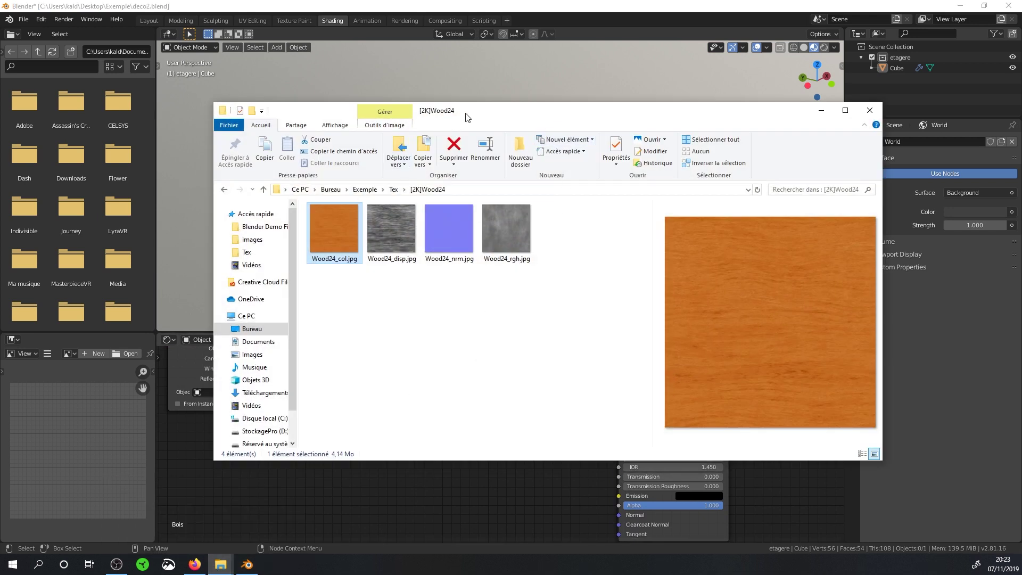
Drag Wood24_rgh.jpg from the [2K]Wood24 folder into the node editor and preview it in Photos
{"action": "left_click_drag", "start_coordinate": [466, 117], "coordinate": [683, 122]}
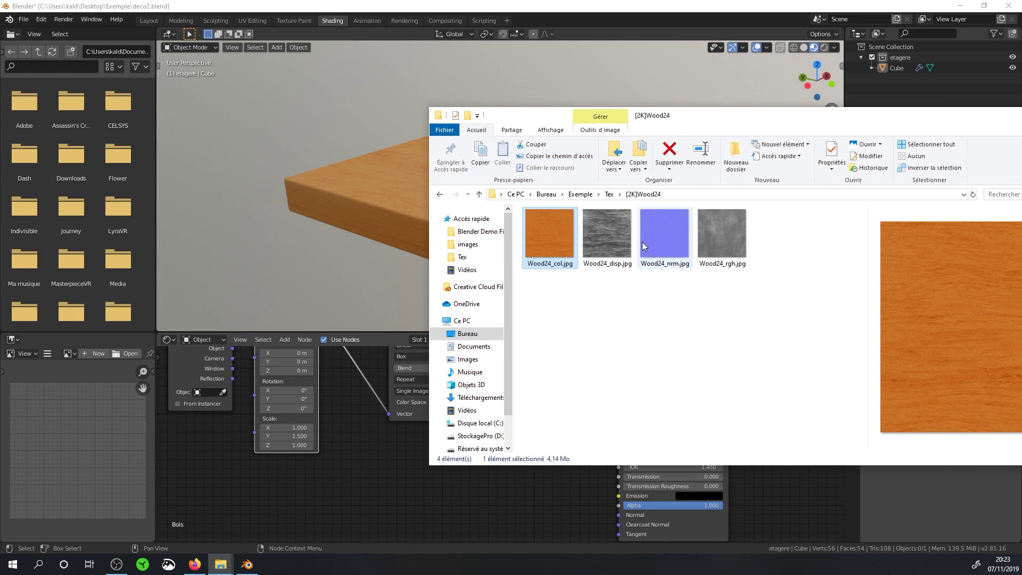
{"action": "left_click_drag", "start_coordinate": [734, 243], "coordinate": [359, 477]}
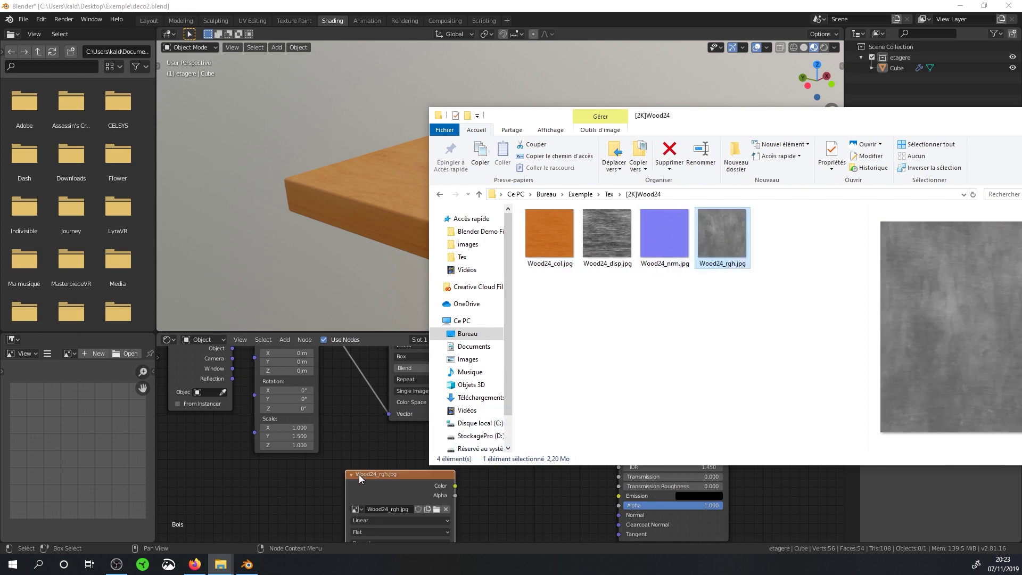
{"action": "double_click", "coordinate": [711, 237]}
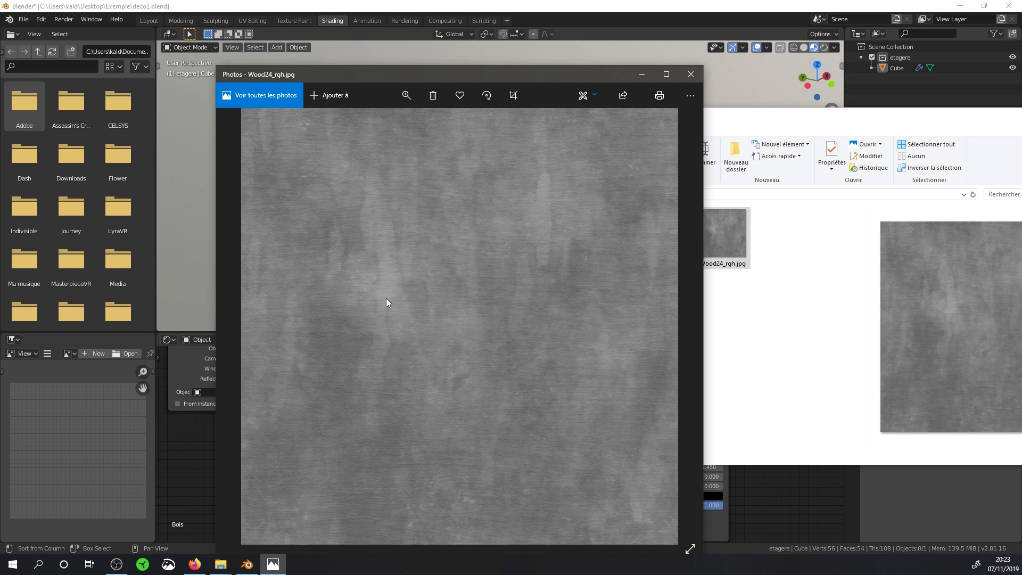
{"action": "mouse_move", "coordinate": [607, 76]}
{"action": "left_mouse_down"}
{"action": "mouse_move", "coordinate": [43, 100]}
{"action": "mouse_move", "coordinate": [346, 91]}
{"action": "left_mouse_up"}
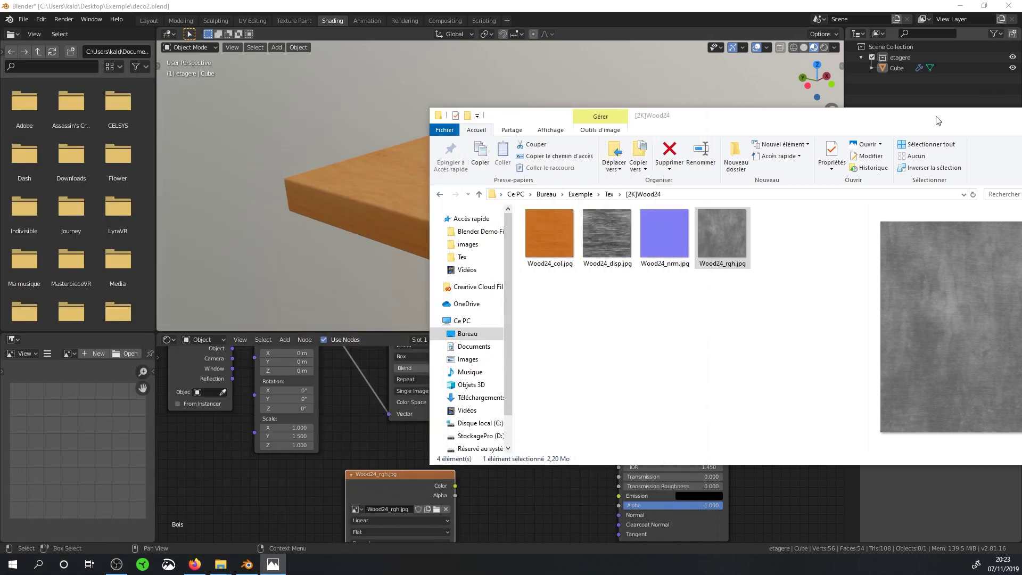
{"action": "left_click_drag", "start_coordinate": [935, 121], "coordinate": [738, 126]}
Add a temporary RGB node on Roughness, set to full white for a matte board
{"action": "left_click", "coordinate": [841, 121]}
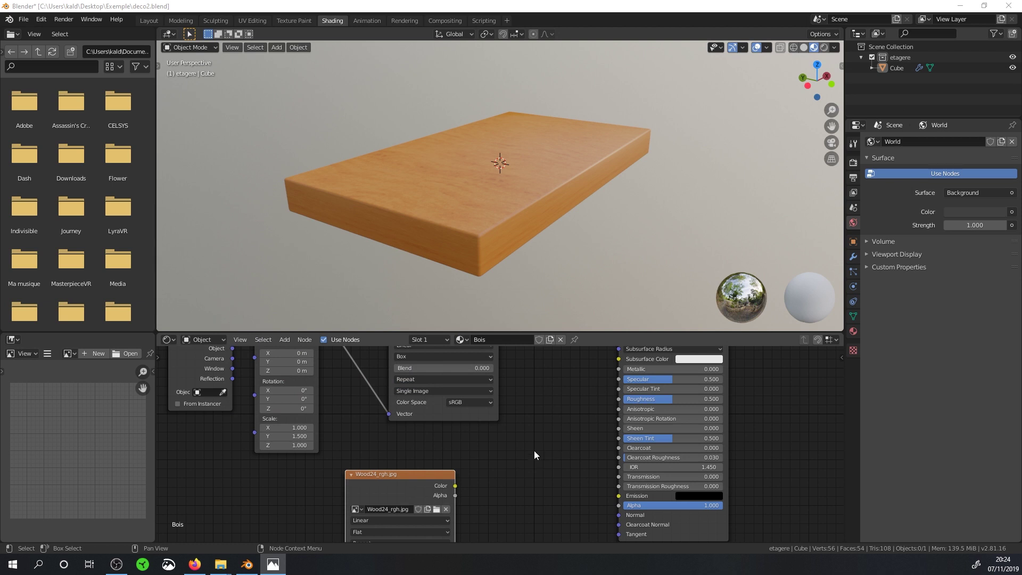
{"action": "left_click", "coordinate": [534, 455]}
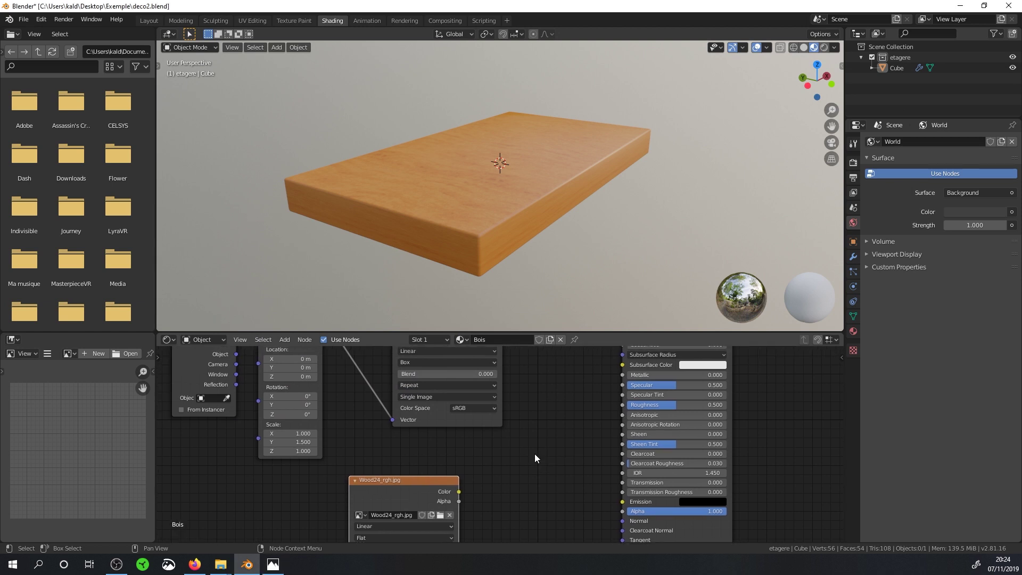
{"action": "key", "text": "shift+a"}
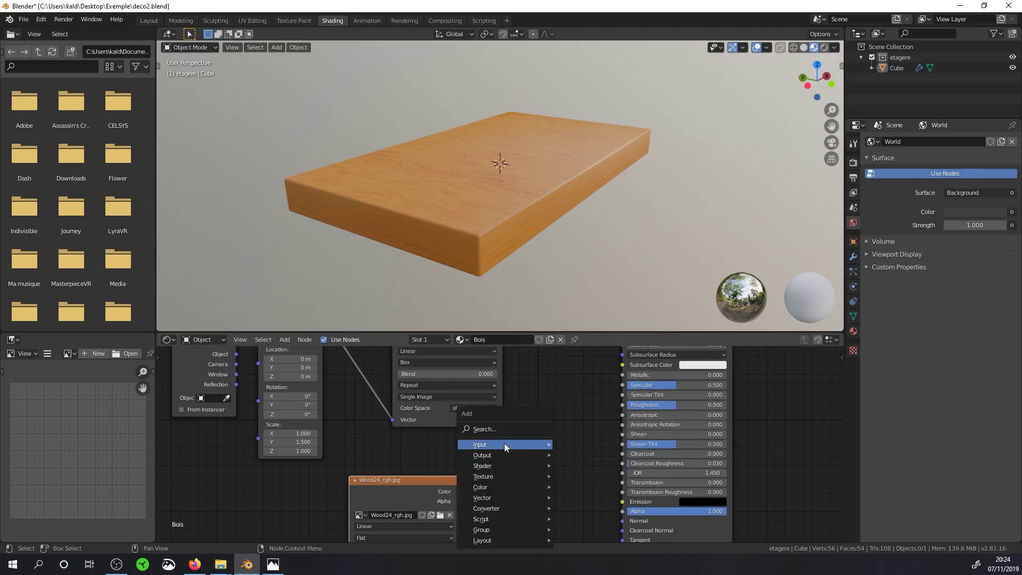
{"action": "left_click", "coordinate": [592, 360]}
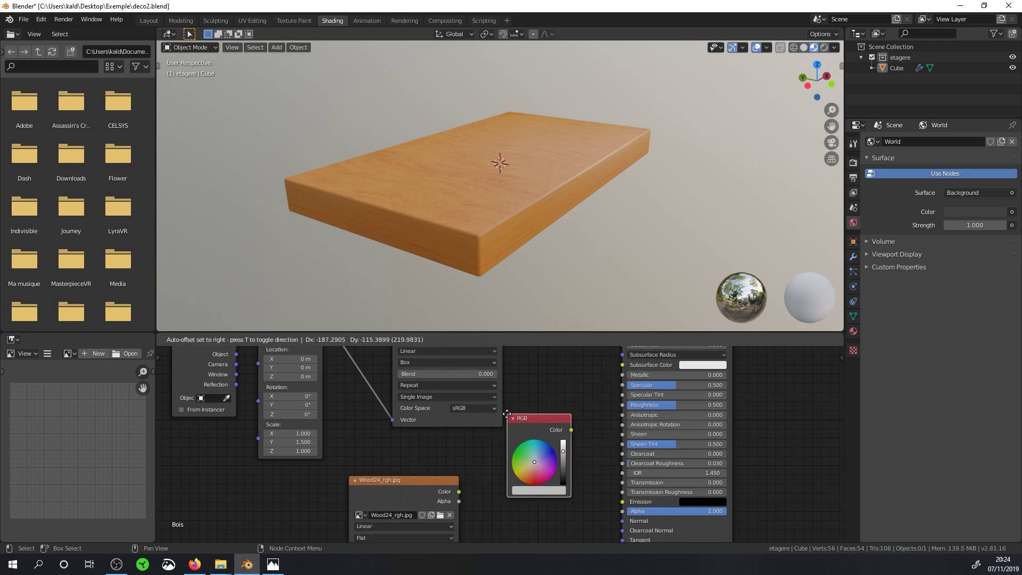
{"action": "mouse_move", "coordinate": [563, 457]}
{"action": "left_mouse_down"}
{"action": "mouse_move", "coordinate": [563, 441]}
{"action": "mouse_move", "coordinate": [623, 405]}
{"action": "left_mouse_up"}
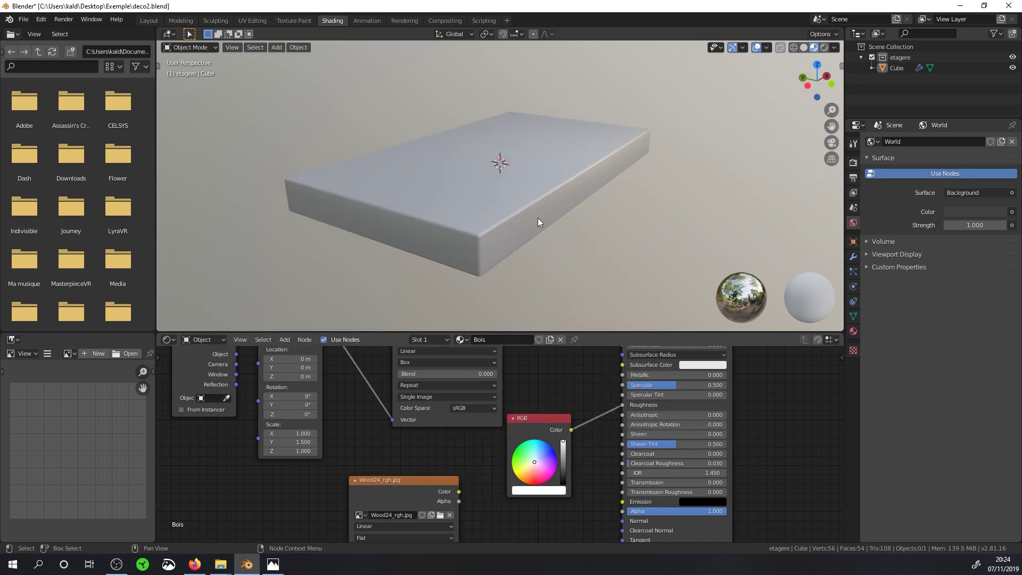
Inspect the matte board, switch the RGB node to black for full gloss, then delete it
{"action": "mouse_move", "coordinate": [539, 212]}
{"action": "middle_mouse_down"}
{"action": "mouse_move", "coordinate": [515, 231]}
{"action": "mouse_move", "coordinate": [497, 206]}
{"action": "mouse_move", "coordinate": [529, 226]}
{"action": "middle_mouse_up"}
{"action": "scroll", "coordinate": [510, 193], "scroll_direction": "up", "scroll_amount": 5}
{"action": "scroll", "coordinate": [536, 218], "scroll_direction": "down", "scroll_amount": 2}
{"action": "scroll", "coordinate": [540, 221], "scroll_direction": "down", "scroll_amount": 3}
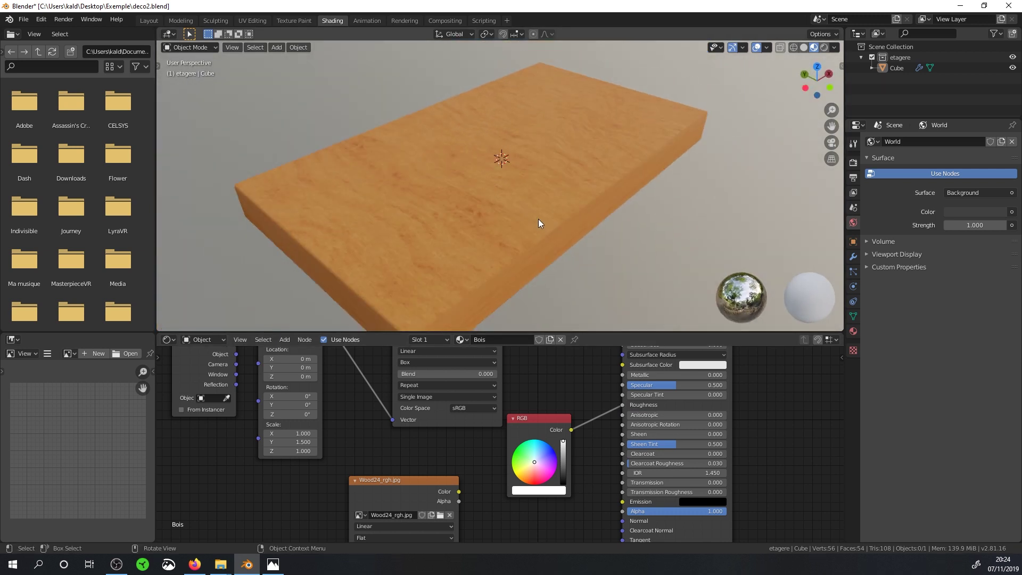
{"action": "left_click_drag", "start_coordinate": [565, 461], "coordinate": [562, 461]}
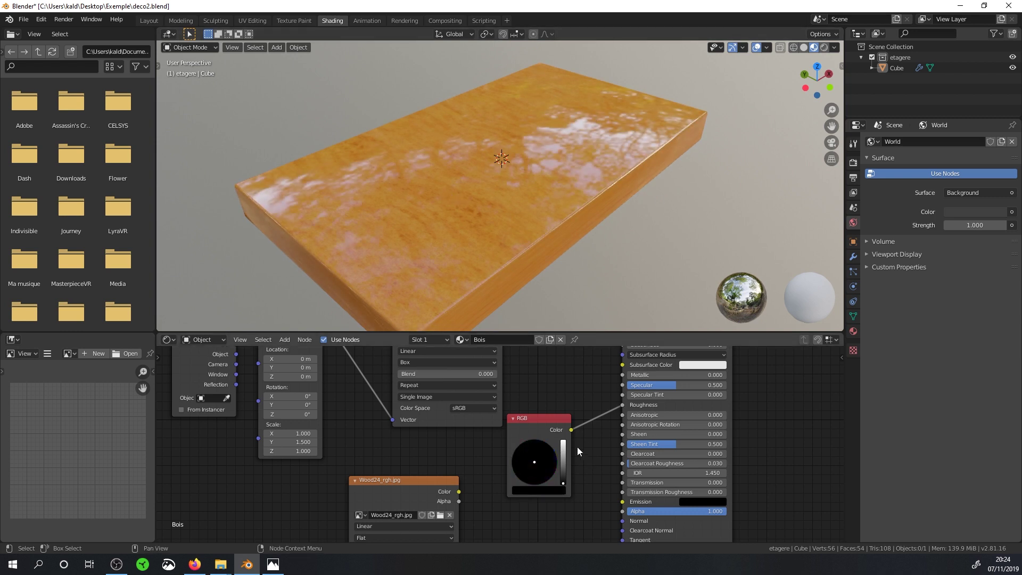
{"action": "left_click_drag", "start_coordinate": [542, 425], "coordinate": [530, 431]}
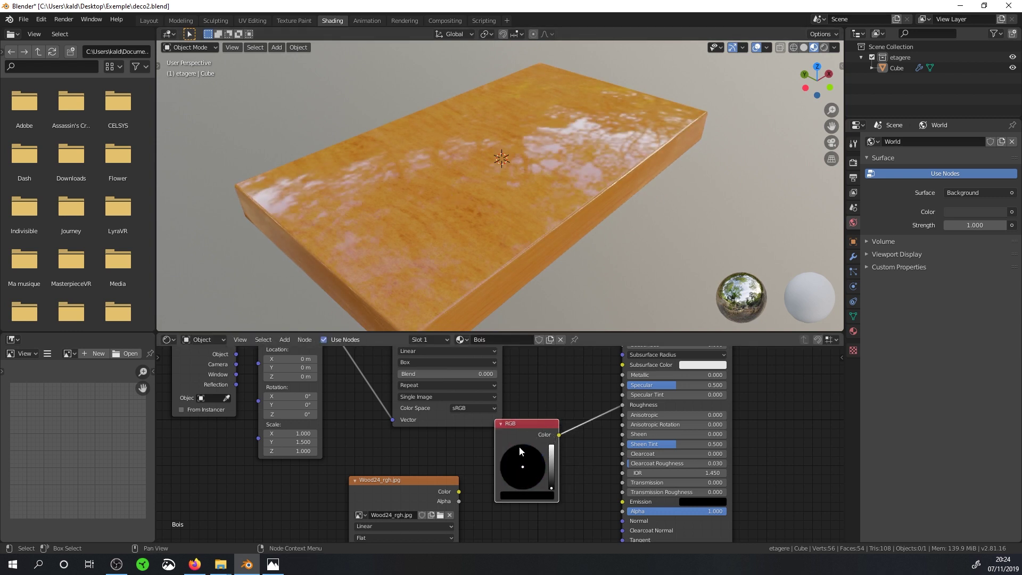
{"action": "key", "text": "x"}
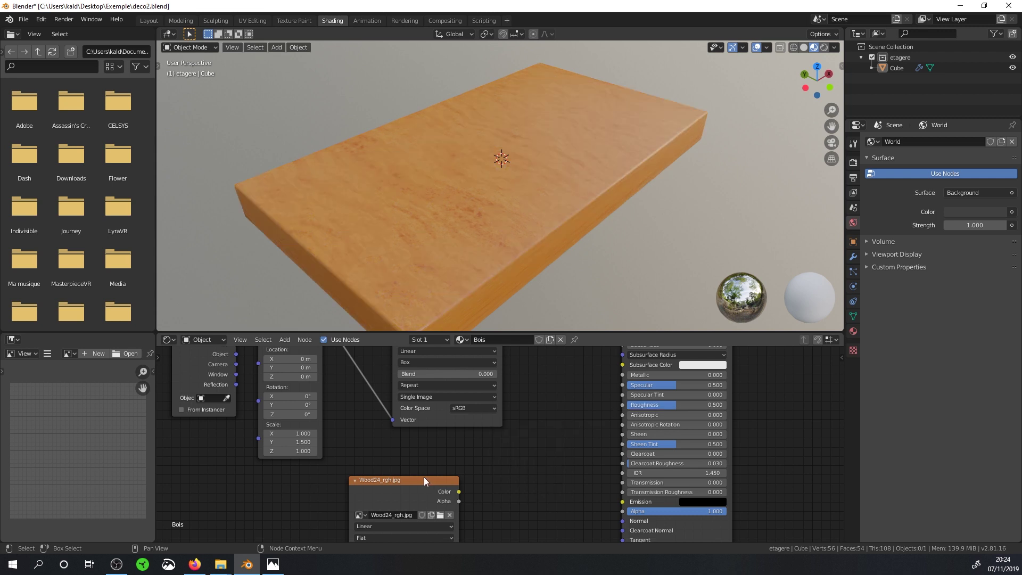
Move the Wood24_rgh node beside the colour texture and bring up its colour space options
{"action": "left_click_drag", "start_coordinate": [424, 479], "coordinate": [468, 441]}
{"action": "scroll", "coordinate": [474, 461], "scroll_direction": "down", "scroll_amount": 1}
{"action": "scroll", "coordinate": [475, 461], "scroll_direction": "down", "scroll_amount": 1, "text": "shift"}
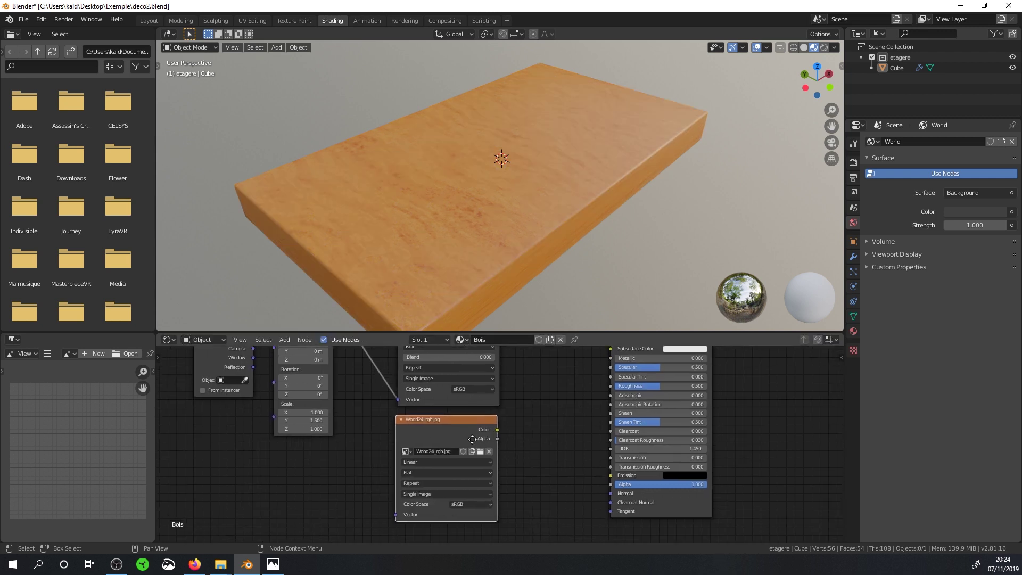
{"action": "left_click", "coordinate": [452, 505]}
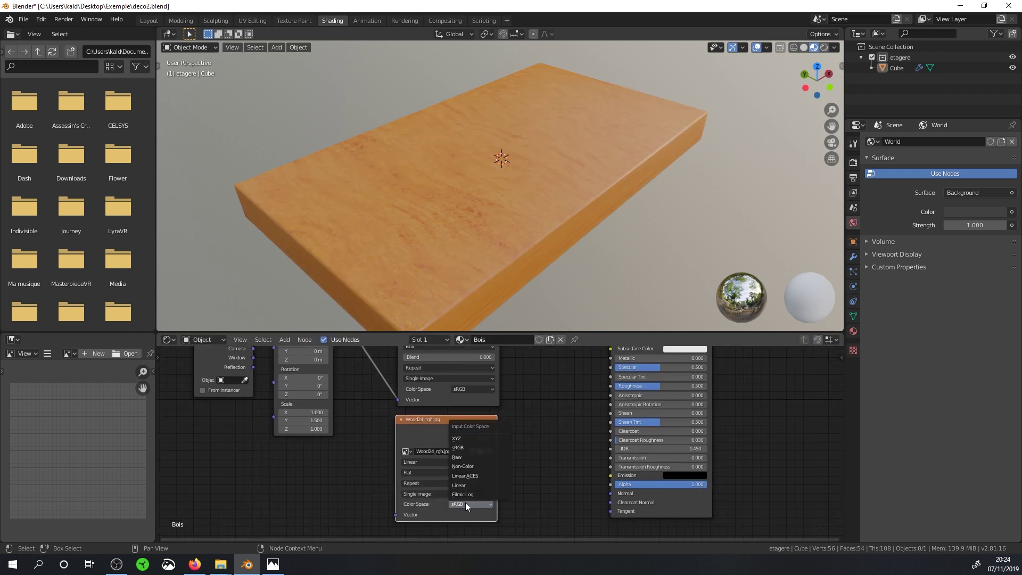
Set Wood24_rgh to Non-Color and link its Color output to Principled BSDF Roughness
{"action": "left_click", "coordinate": [463, 471]}
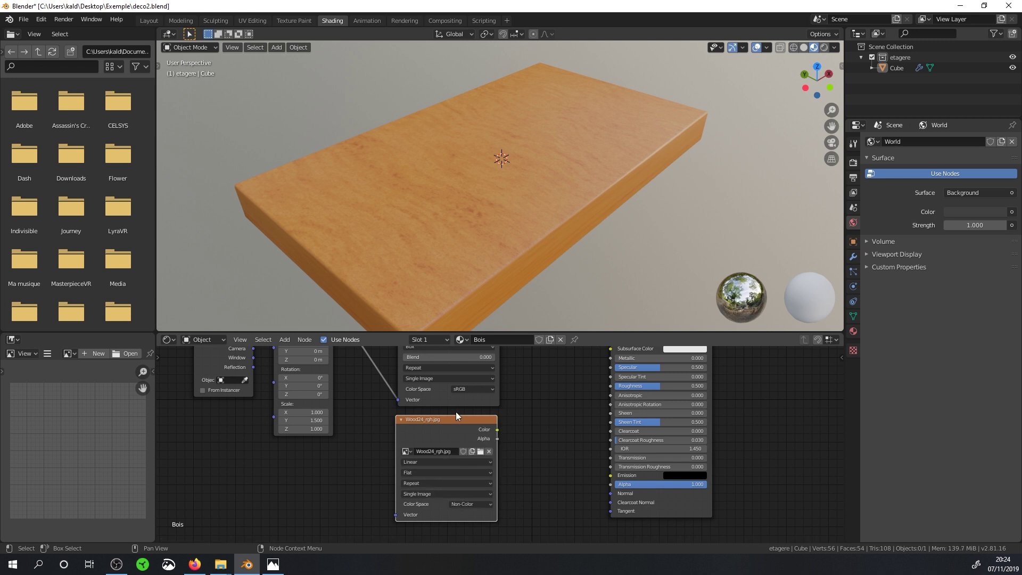
{"action": "middle_click_drag", "start_coordinate": [490, 392], "coordinate": [477, 418]}
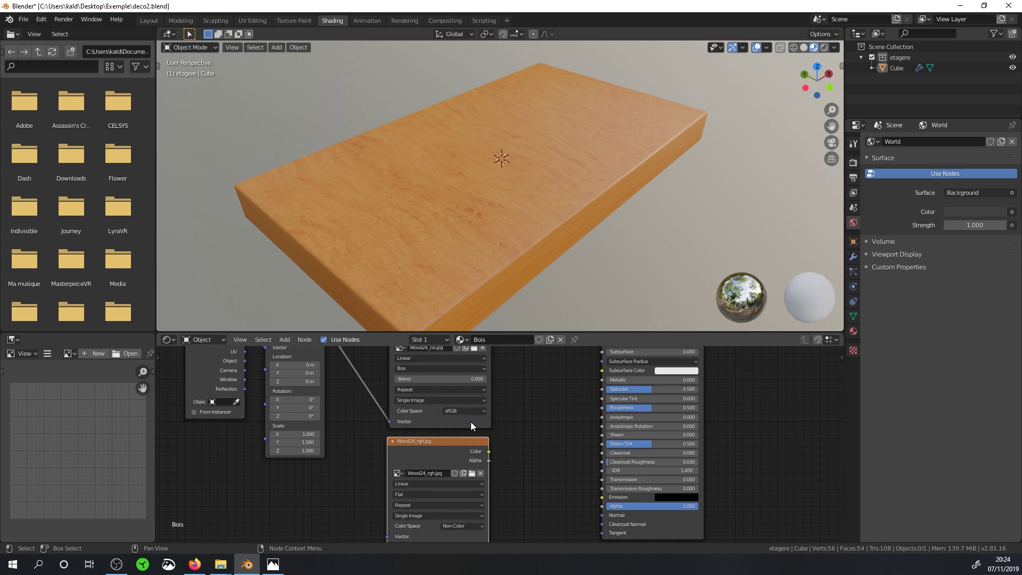
{"action": "mouse_move", "coordinate": [475, 429]}
{"action": "middle_mouse_down"}
{"action": "mouse_move", "coordinate": [486, 446]}
{"action": "mouse_move", "coordinate": [482, 429]}
{"action": "middle_mouse_up"}
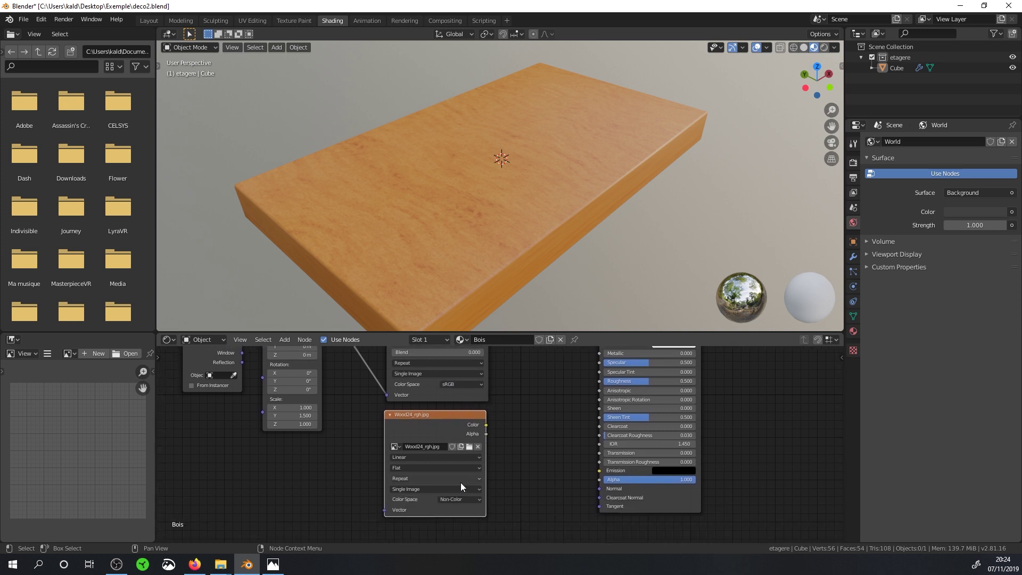
{"action": "middle_click_drag", "start_coordinate": [530, 429], "coordinate": [496, 466]}
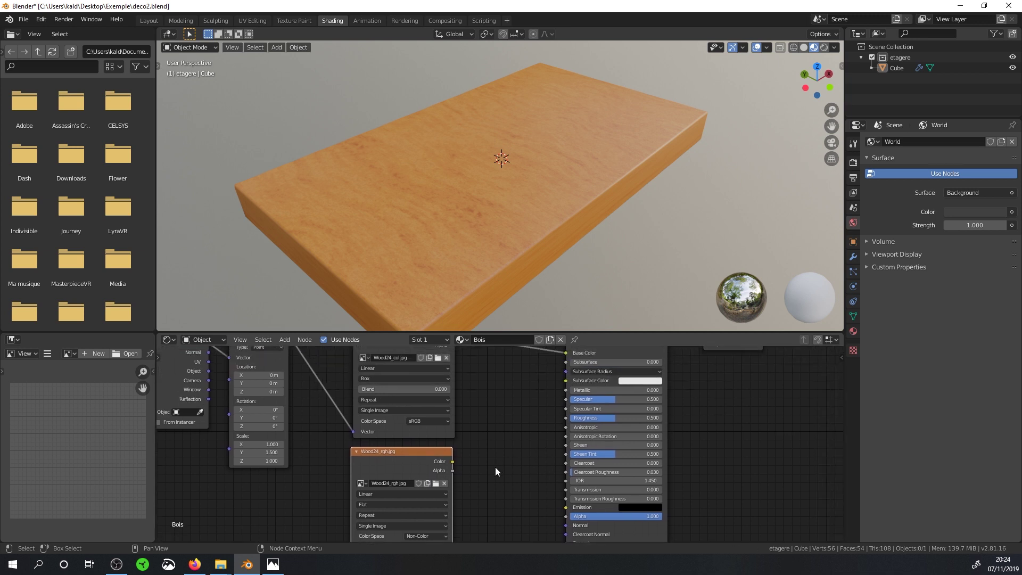
{"action": "left_click_drag", "start_coordinate": [453, 461], "coordinate": [565, 417]}
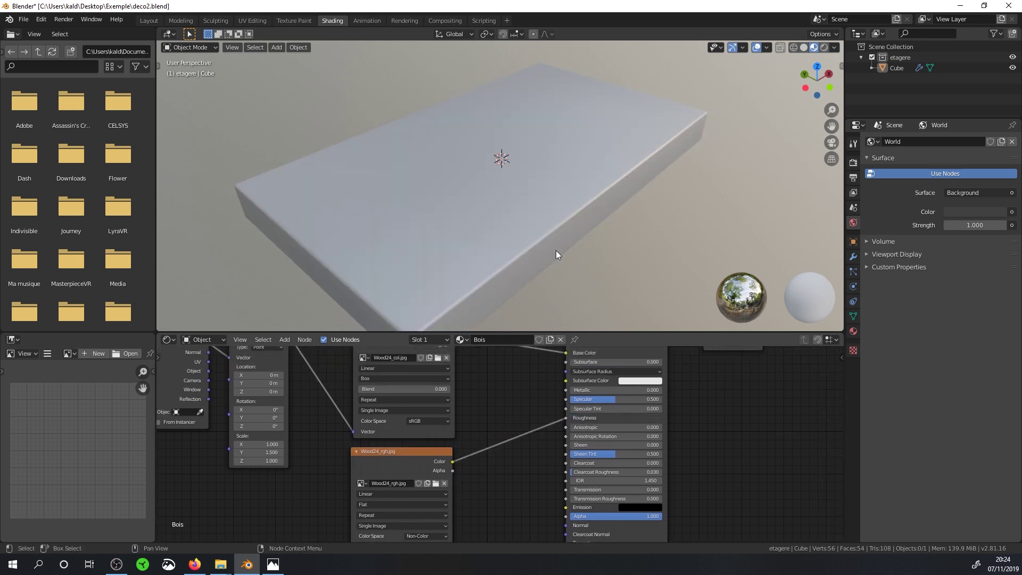
Orbit in to inspect the board's roughness, then reframe the whole node tree
{"action": "scroll", "coordinate": [532, 231], "scroll_direction": "up", "scroll_amount": 3}
{"action": "mouse_move", "coordinate": [531, 231]}
{"action": "middle_mouse_down"}
{"action": "mouse_move", "coordinate": [573, 213]}
{"action": "mouse_move", "coordinate": [630, 228]}
{"action": "mouse_move", "coordinate": [354, 226]}
{"action": "mouse_move", "coordinate": [374, 217]}
{"action": "mouse_move", "coordinate": [456, 254]}
{"action": "mouse_move", "coordinate": [575, 245]}
{"action": "mouse_move", "coordinate": [560, 207]}
{"action": "mouse_move", "coordinate": [501, 239]}
{"action": "mouse_move", "coordinate": [537, 219]}
{"action": "mouse_move", "coordinate": [545, 165]}
{"action": "mouse_move", "coordinate": [464, 154]}
{"action": "mouse_move", "coordinate": [637, 155]}
{"action": "middle_mouse_up"}
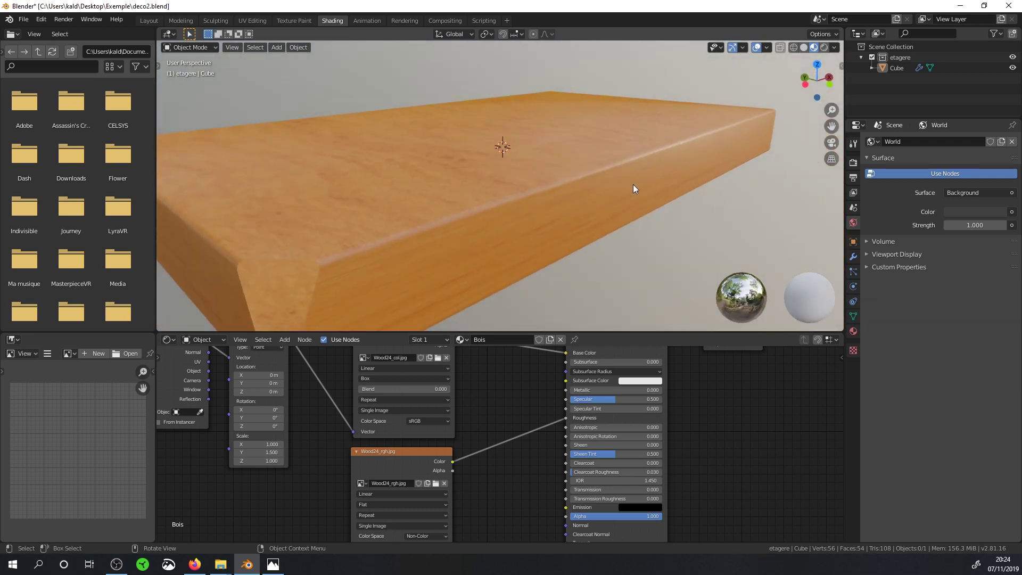
{"action": "scroll", "coordinate": [506, 432], "scroll_direction": "down", "scroll_amount": 2}
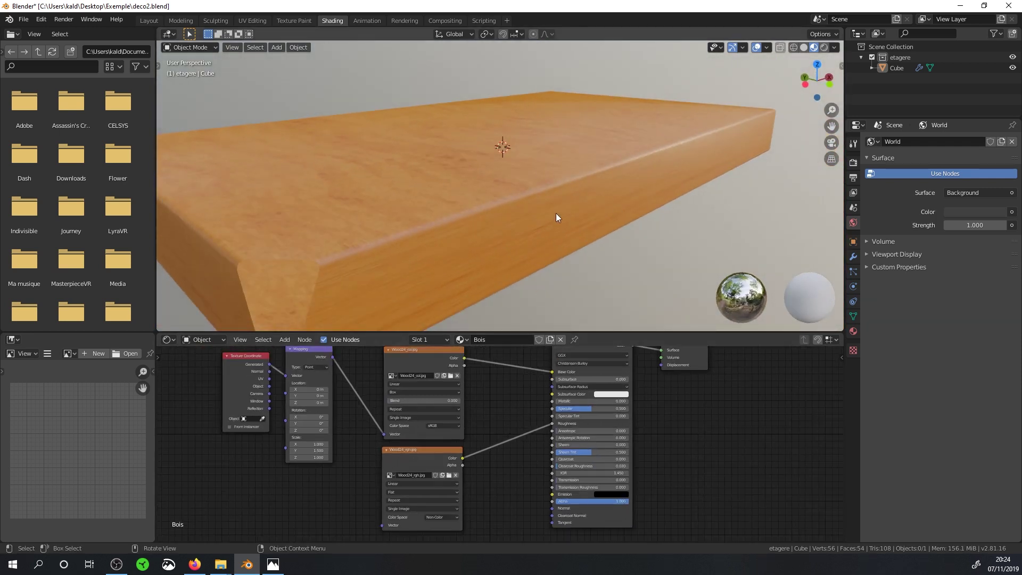
{"action": "middle_click_drag", "start_coordinate": [521, 445], "coordinate": [524, 402]}
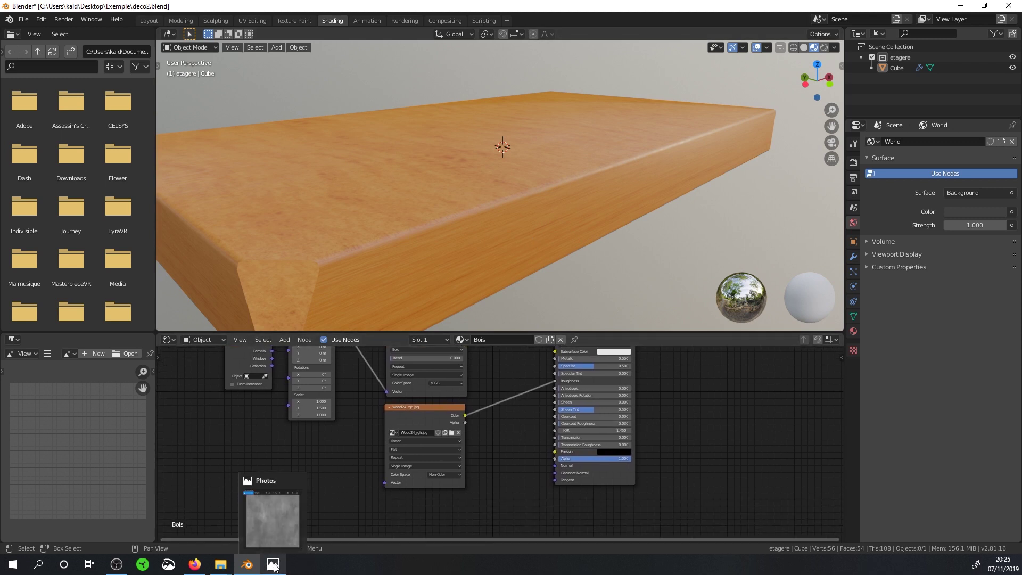
Add Wood24_nrm.jpg as an image node, previewing it in Photos before closing Photos and the folder
{"action": "mouse_move", "coordinate": [220, 564]}
{"action": "left_click", "coordinate": [160, 519]}
{"action": "mouse_move", "coordinate": [465, 250]}
{"action": "left_mouse_down"}
{"action": "mouse_move", "coordinate": [389, 496]}
{"action": "mouse_move", "coordinate": [391, 519]}
{"action": "left_mouse_up"}
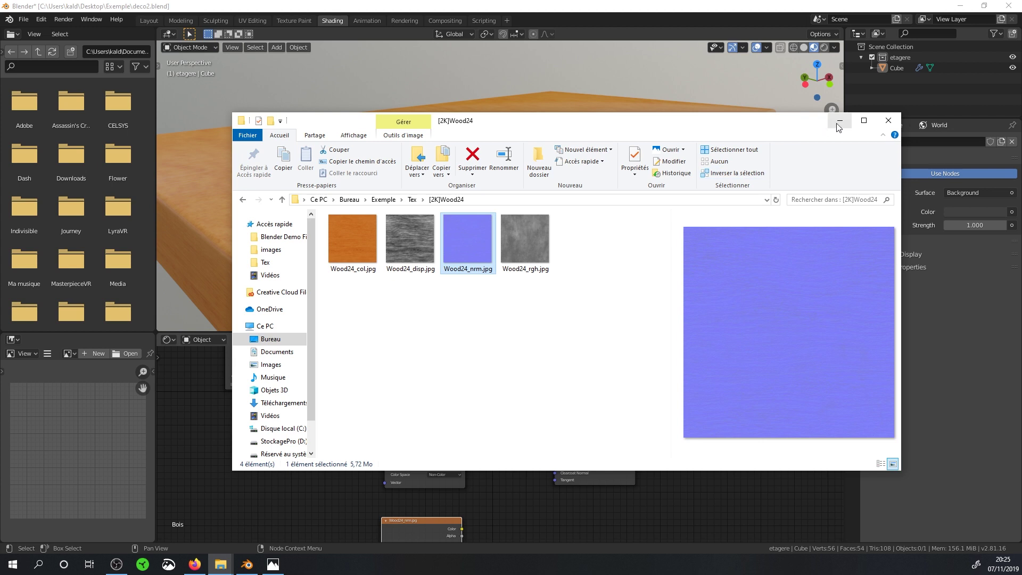
{"action": "double_click", "coordinate": [477, 242]}
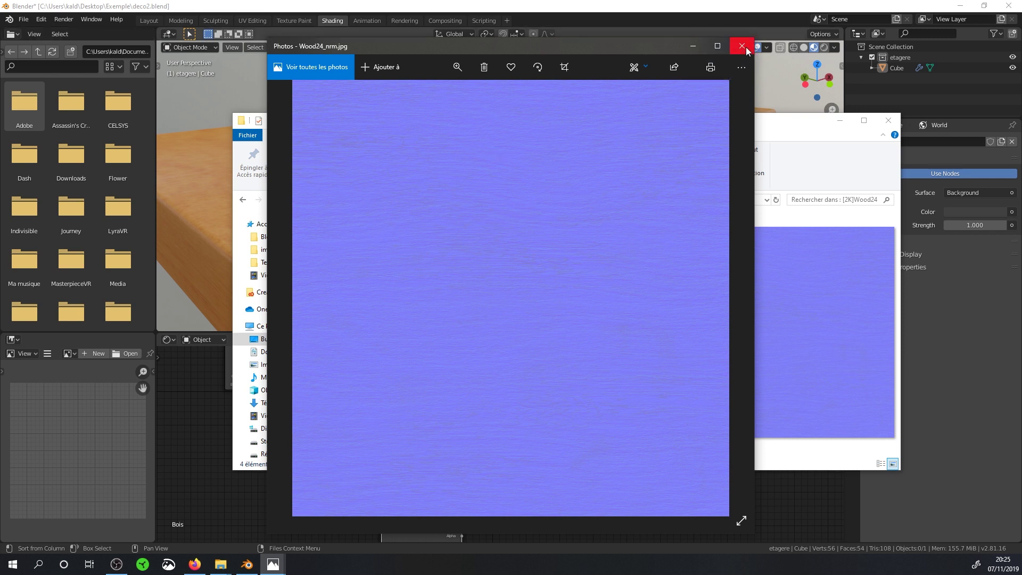
{"action": "left_click", "coordinate": [741, 46]}
{"action": "left_click", "coordinate": [887, 120]}
{"action": "mouse_move", "coordinate": [545, 398]}
{"action": "middle_mouse_down"}
{"action": "mouse_move", "coordinate": [479, 487]}
{"action": "mouse_move", "coordinate": [464, 466]}
{"action": "middle_mouse_up"}
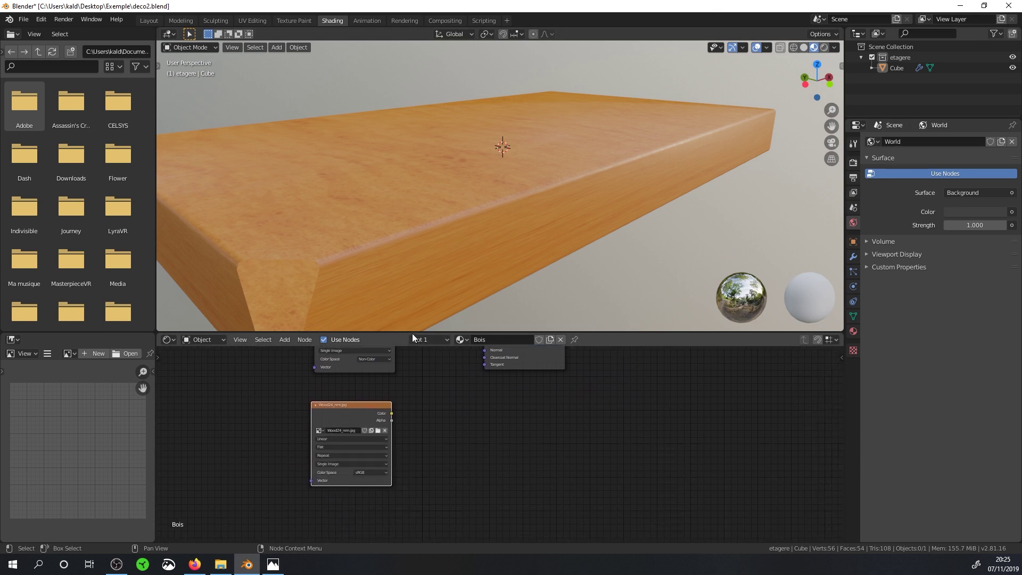
Enlarge the node editor and try Separate XYZ and Shader to RGB nodes, deleting both
{"action": "left_click_drag", "start_coordinate": [412, 333], "coordinate": [419, 215]}
{"action": "key", "text": "shift+a"}
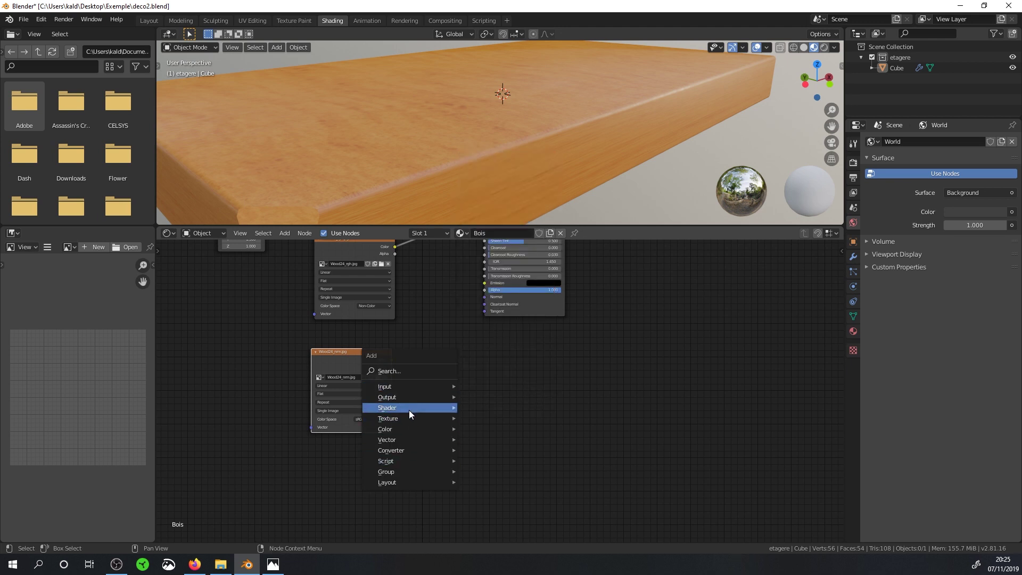
{"action": "mouse_move", "coordinate": [391, 450]}
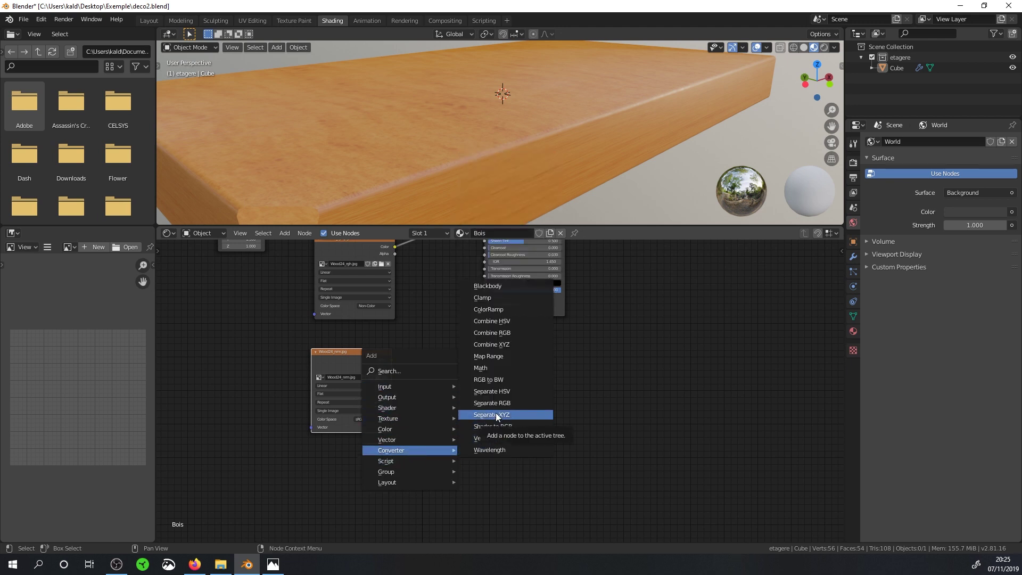
{"action": "left_click", "coordinate": [496, 413]}
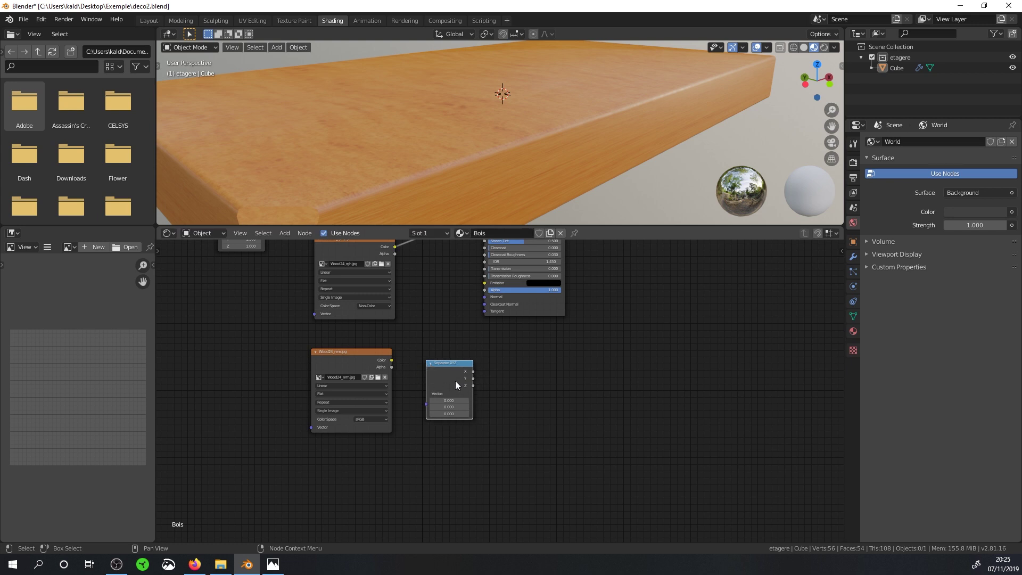
{"action": "key", "text": "Delete"}
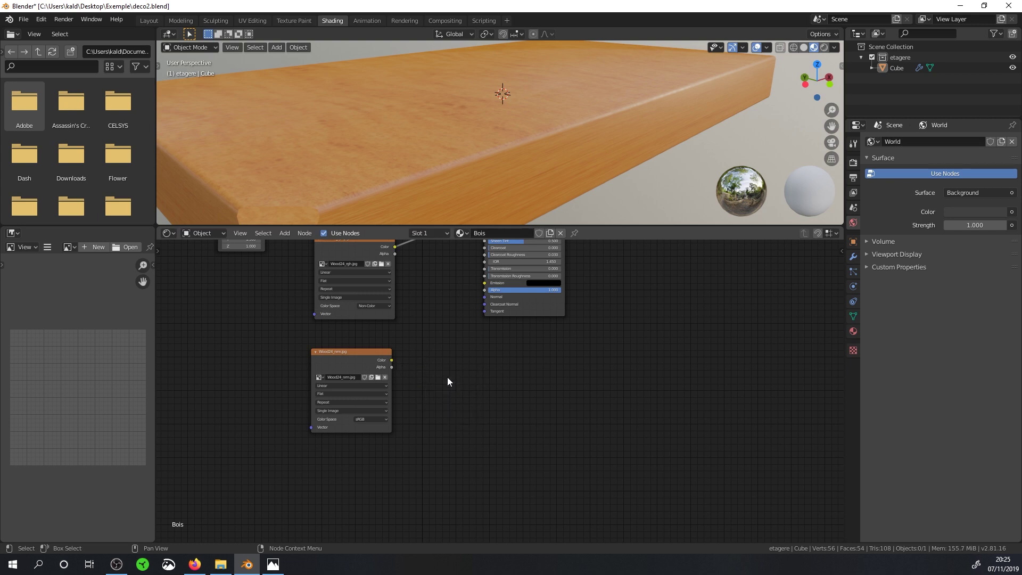
{"action": "key", "text": "shift+a"}
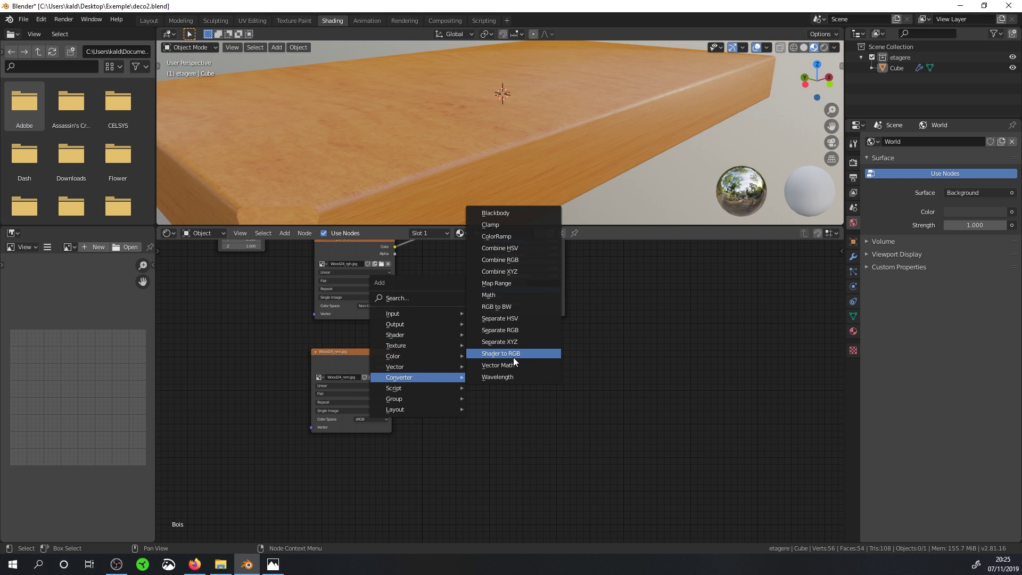
{"action": "left_click", "coordinate": [513, 356]}
{"action": "left_click_drag", "start_coordinate": [391, 359], "coordinate": [447, 391]}
{"action": "left_click", "coordinate": [462, 371], "text": "ctrl+shift"}
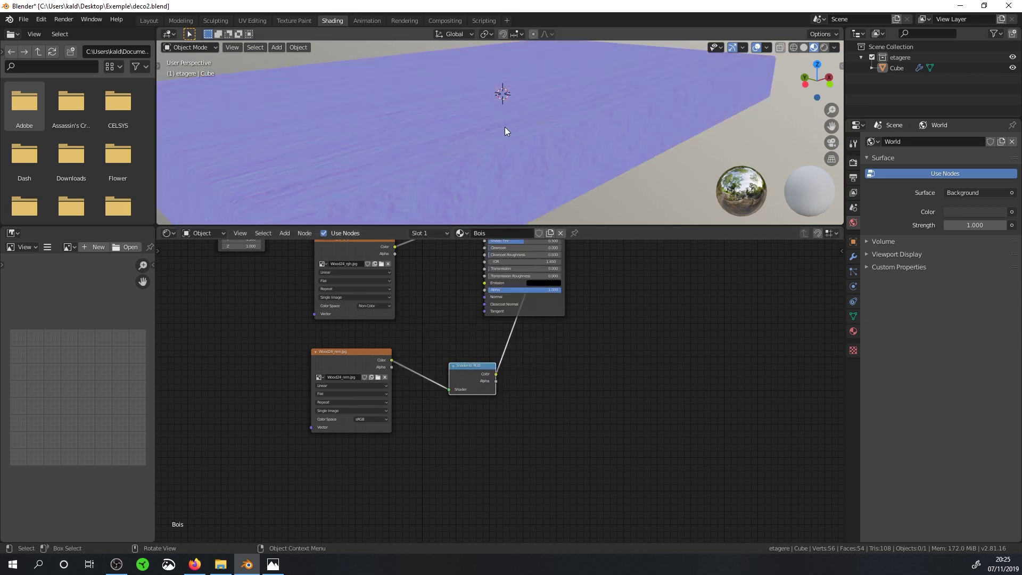
{"action": "key", "text": "KP_7"}
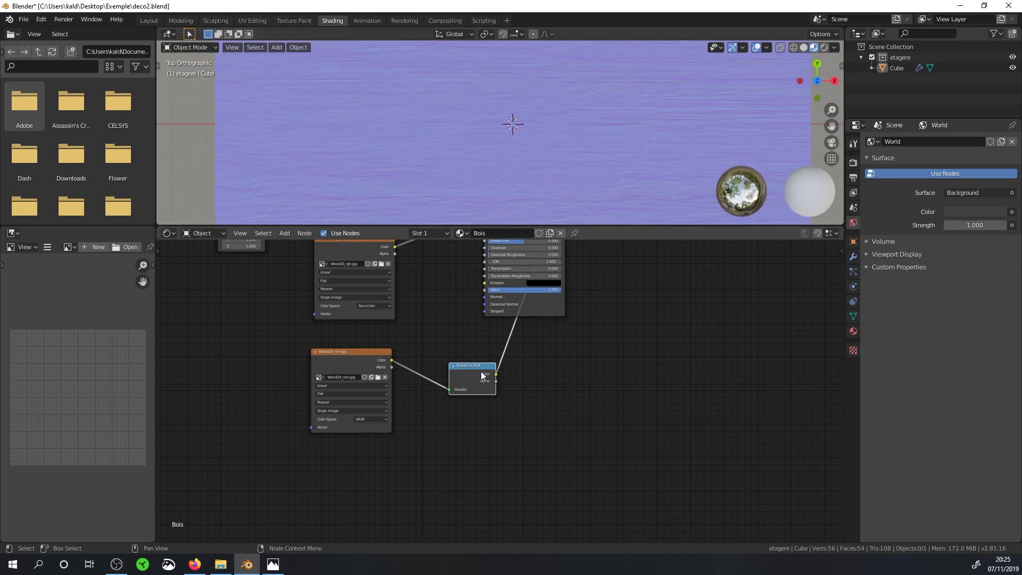
{"action": "key", "text": "x"}
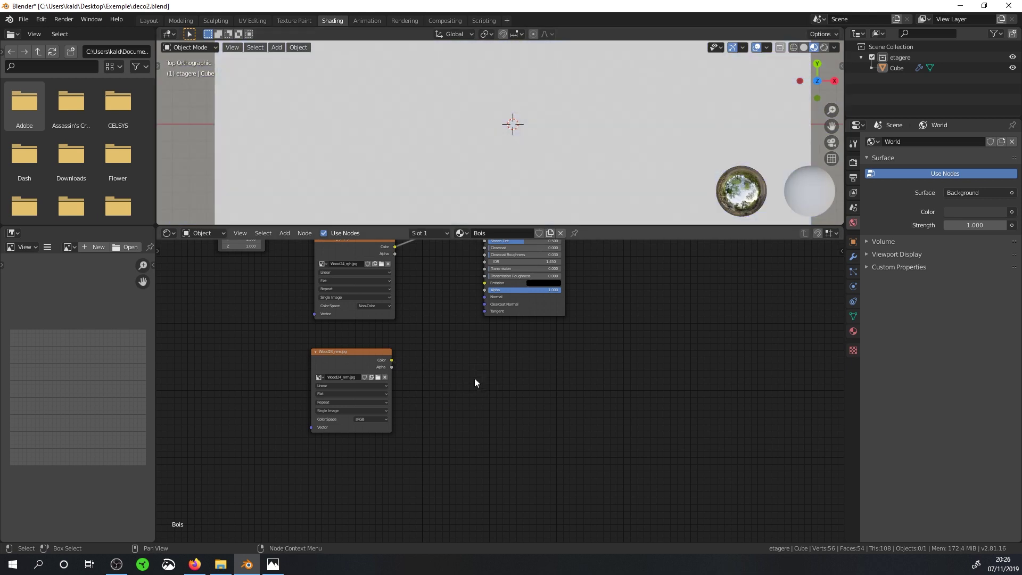
Add a Separate RGB node beside the image and link Wood24_nrm Color into it
{"action": "key", "text": "shift+a"}
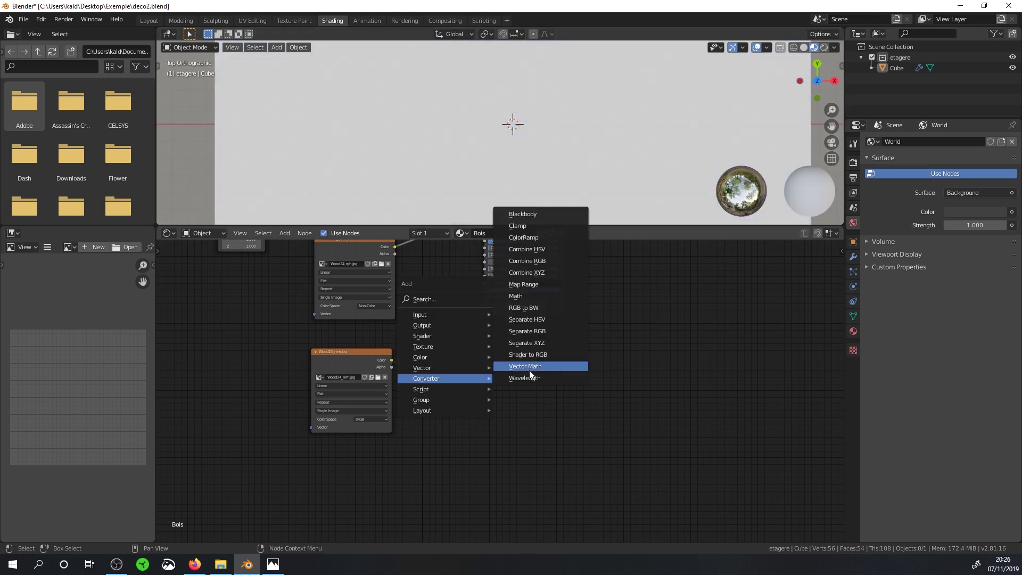
{"action": "left_click", "coordinate": [540, 331]}
{"action": "left_click", "coordinate": [470, 355]}
{"action": "left_click_drag", "start_coordinate": [391, 361], "coordinate": [450, 391]}
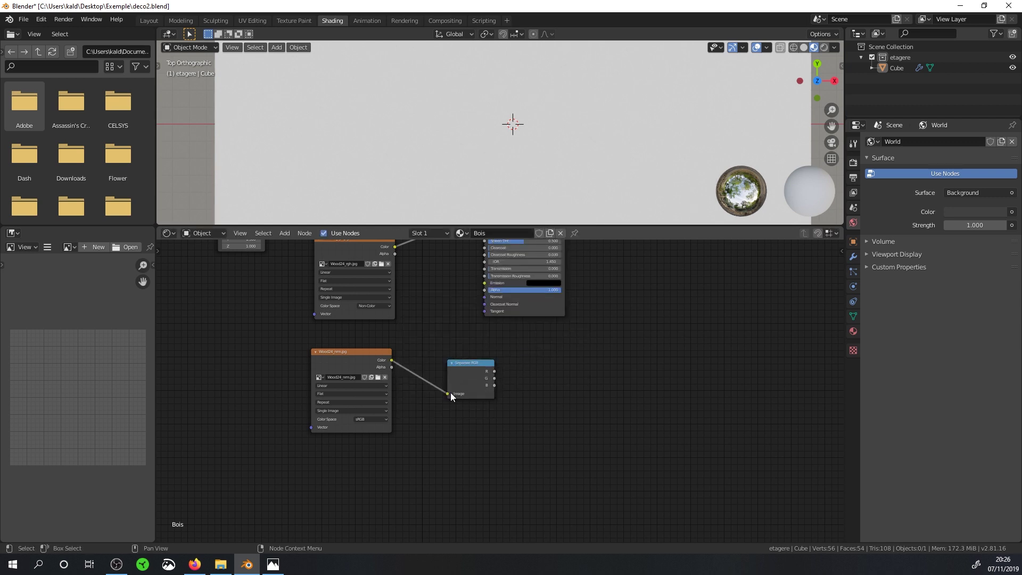
Test the Separate RGB red and blue channels on the shader, then delete the node
{"action": "left_click_drag", "start_coordinate": [494, 371], "coordinate": [484, 297]}
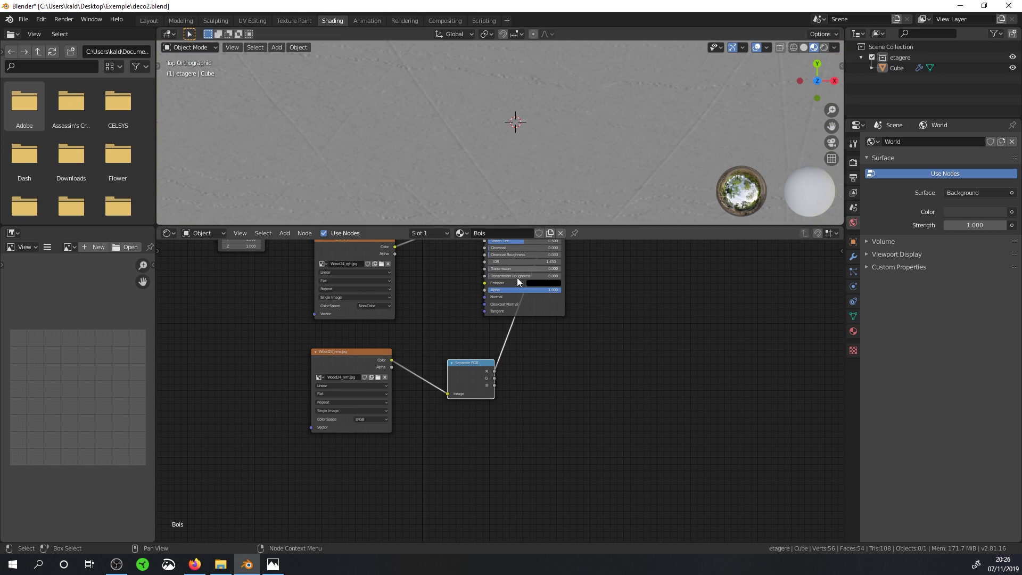
{"action": "left_click", "coordinate": [468, 372], "text": "ctrl+shift"}
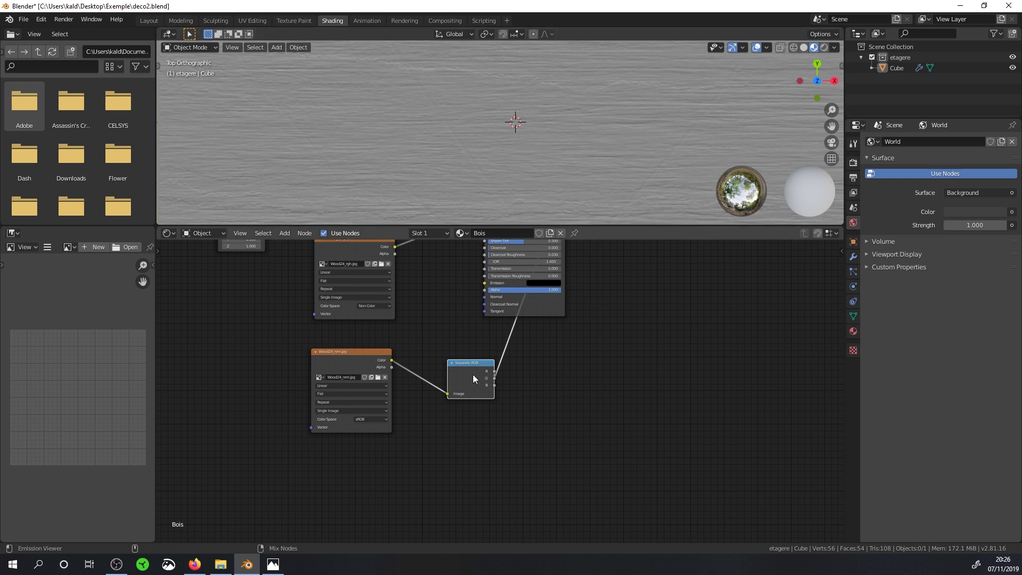
{"action": "left_click_drag", "start_coordinate": [494, 378], "coordinate": [495, 385], "text": "ctrl"}
{"action": "scroll", "coordinate": [475, 168], "scroll_direction": "down", "scroll_amount": 3}
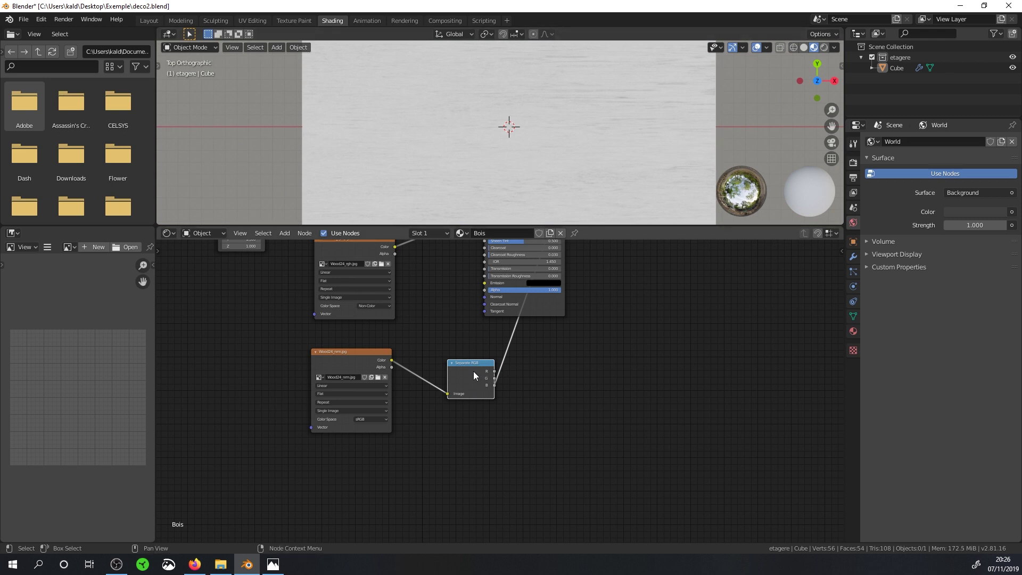
{"action": "key", "text": "x"}
{"action": "left_click_drag", "start_coordinate": [353, 352], "coordinate": [354, 341]}
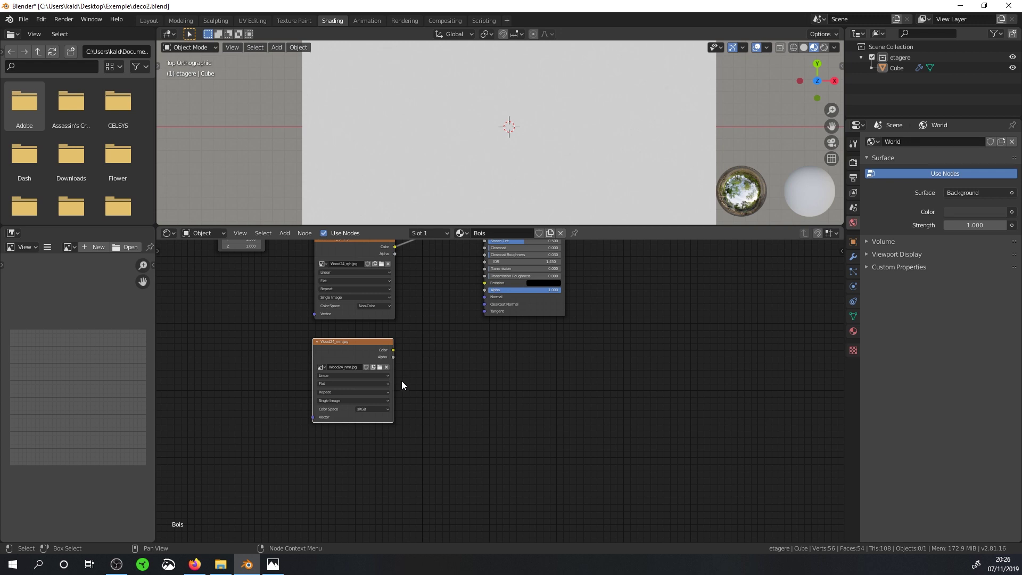
Add a Normal Map node between Wood24_nrm Color and the Principled BSDF Normal input
{"action": "scroll", "coordinate": [467, 342], "scroll_direction": "up", "scroll_amount": 1}
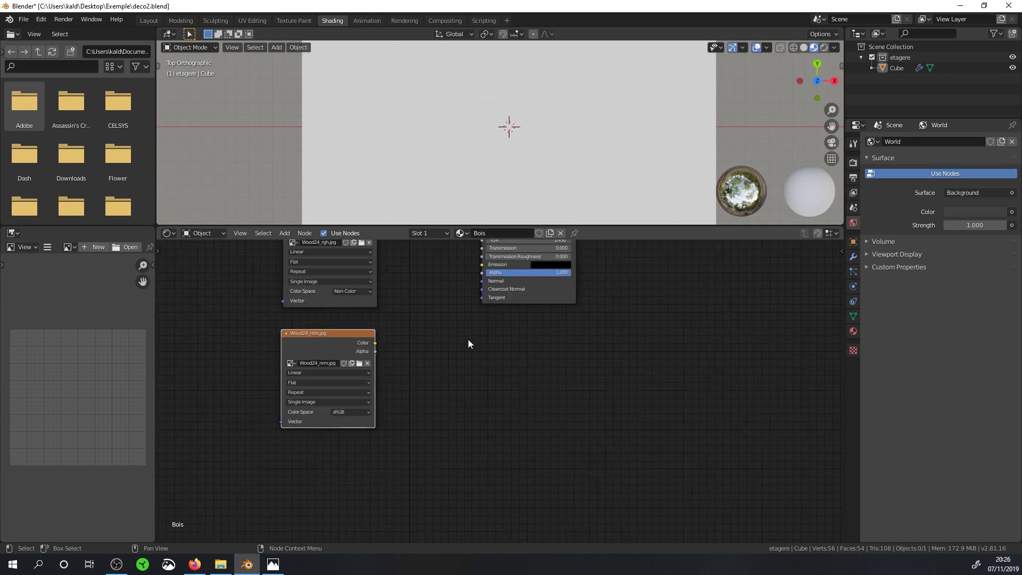
{"action": "mouse_move", "coordinate": [800, 65]}
{"action": "left_mouse_down"}
{"action": "mouse_move", "coordinate": [592, 135]}
{"action": "mouse_move", "coordinate": [615, 88]}
{"action": "left_mouse_up"}
{"action": "middle_click_drag", "start_coordinate": [462, 336], "coordinate": [452, 378]}
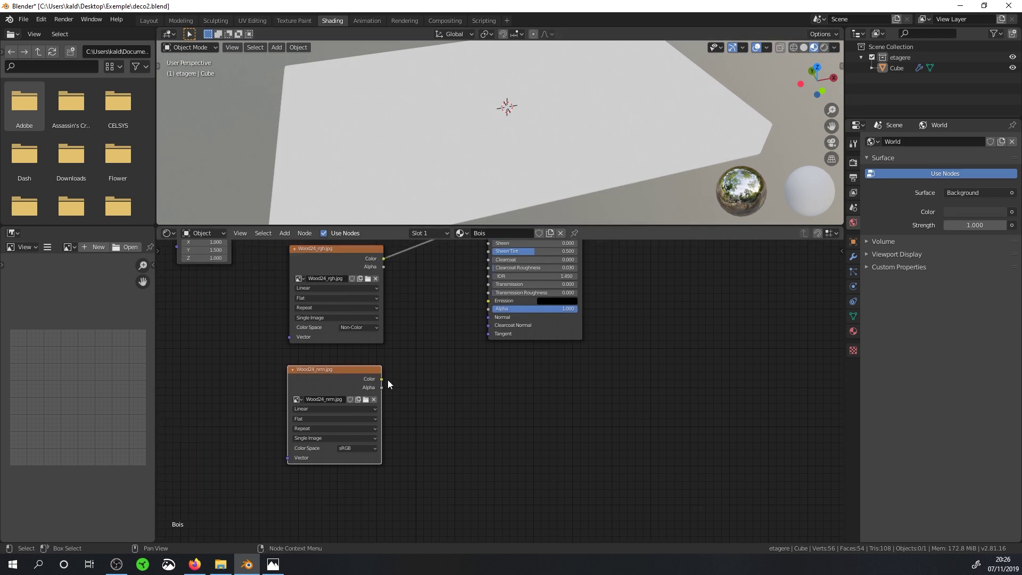
{"action": "left_click_drag", "start_coordinate": [355, 372], "coordinate": [345, 369]}
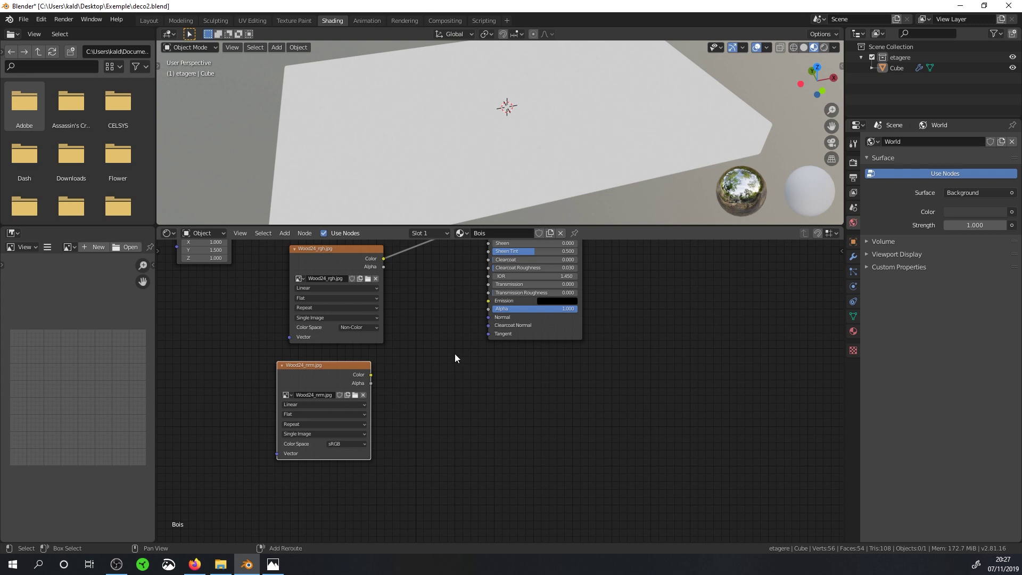
{"action": "key", "text": "shift+a"}
{"action": "mouse_move", "coordinate": [402, 343]}
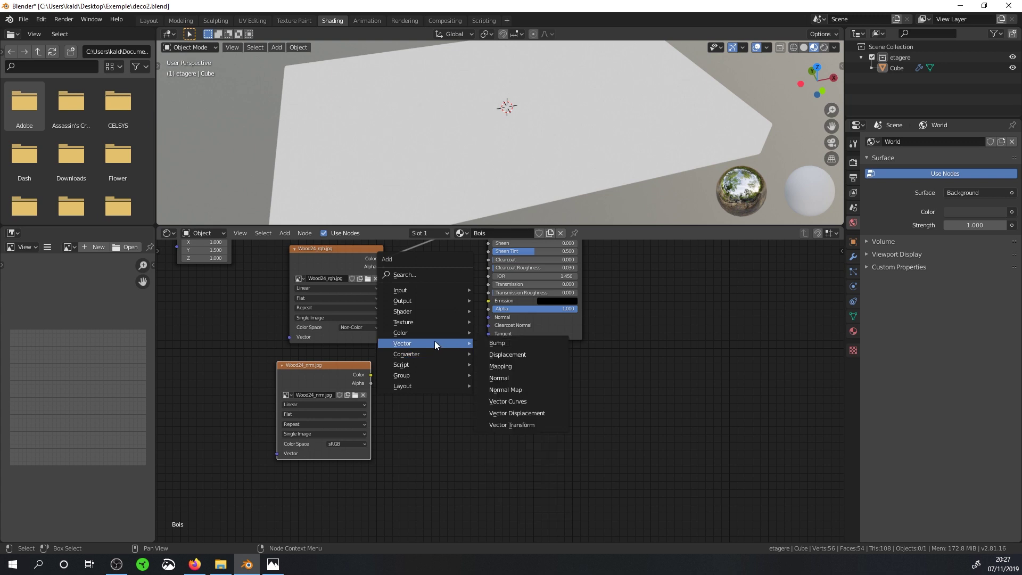
{"action": "left_click", "coordinate": [507, 390]}
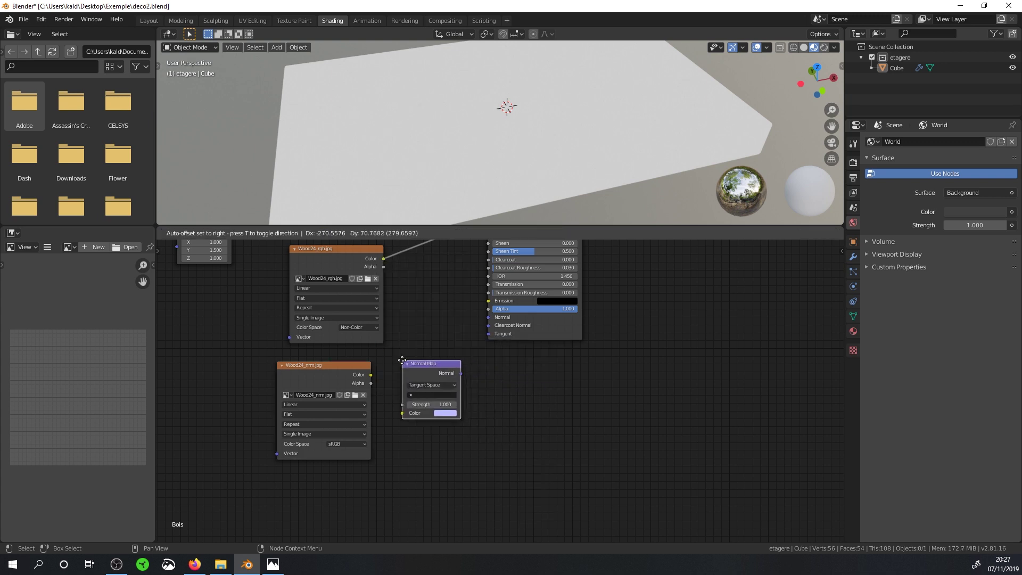
{"action": "left_click", "coordinate": [398, 361]}
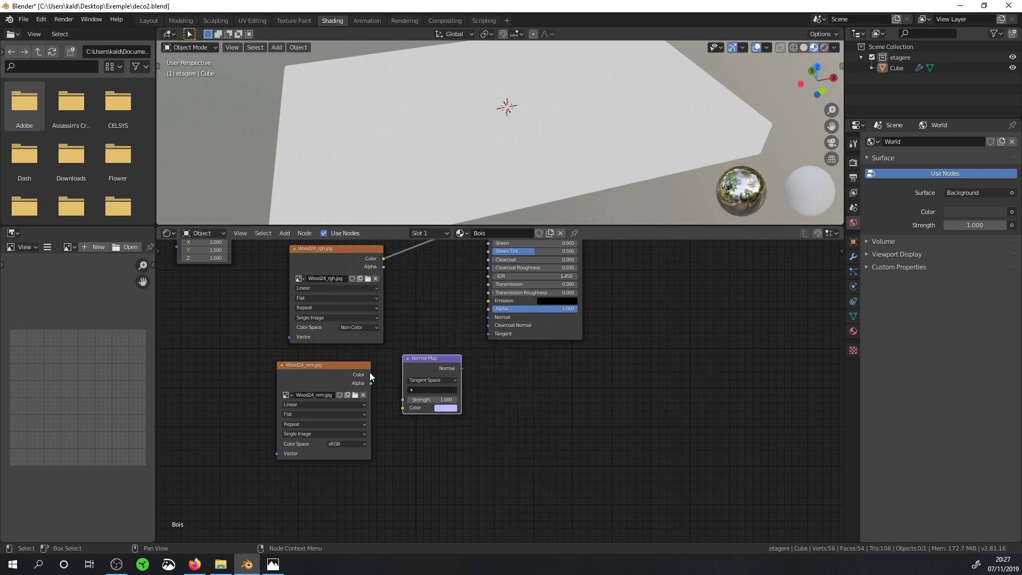
{"action": "left_click_drag", "start_coordinate": [371, 375], "coordinate": [403, 408]}
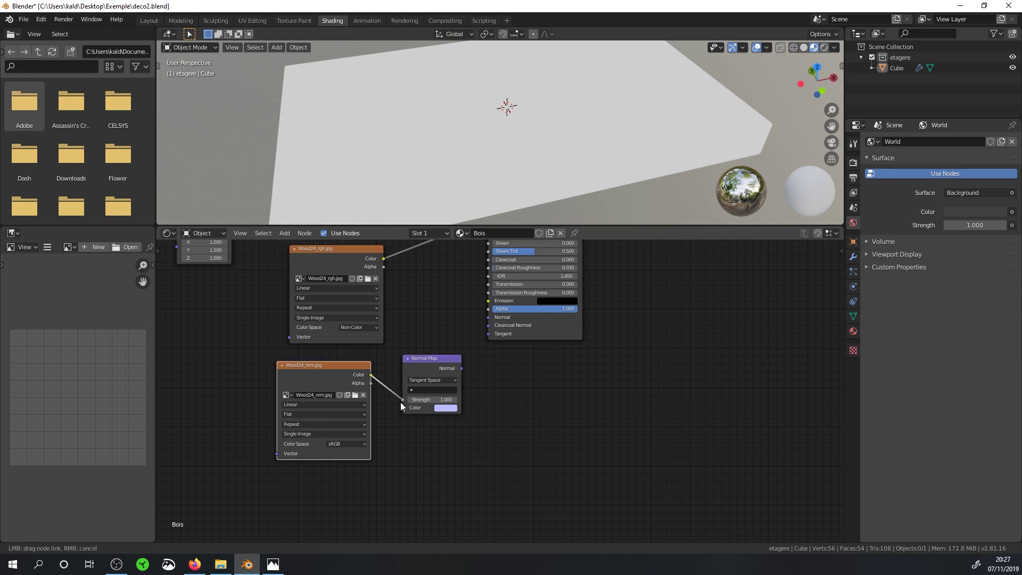
{"action": "left_click_drag", "start_coordinate": [462, 368], "coordinate": [488, 317]}
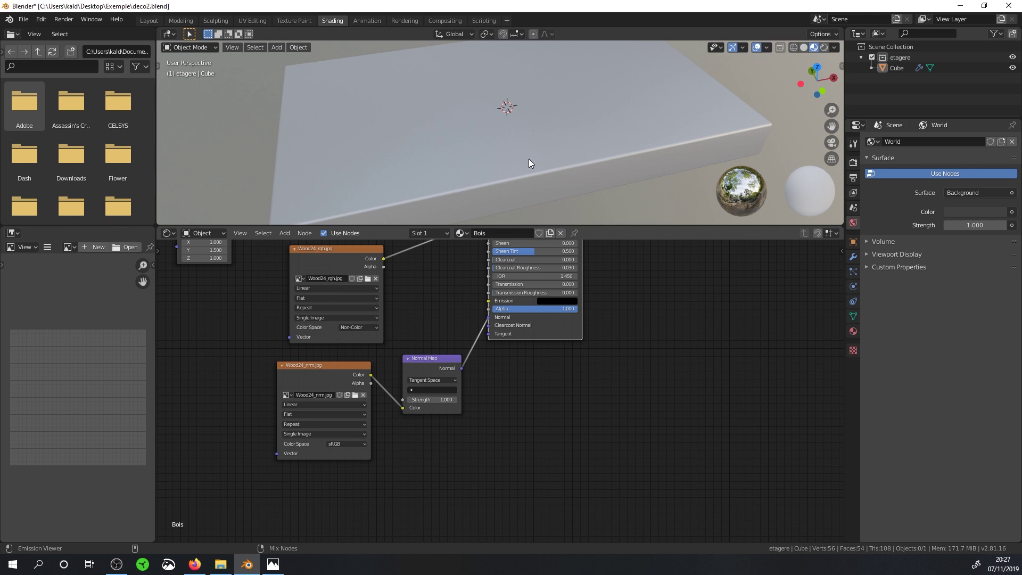
Set the Normal Map Strength to 0 and orbit to view the whole shelf
{"action": "mouse_move", "coordinate": [527, 162]}
{"action": "middle_mouse_down"}
{"action": "mouse_move", "coordinate": [546, 138]}
{"action": "mouse_move", "coordinate": [595, 153]}
{"action": "mouse_move", "coordinate": [595, 164]}
{"action": "mouse_move", "coordinate": [592, 155]}
{"action": "middle_mouse_up"}
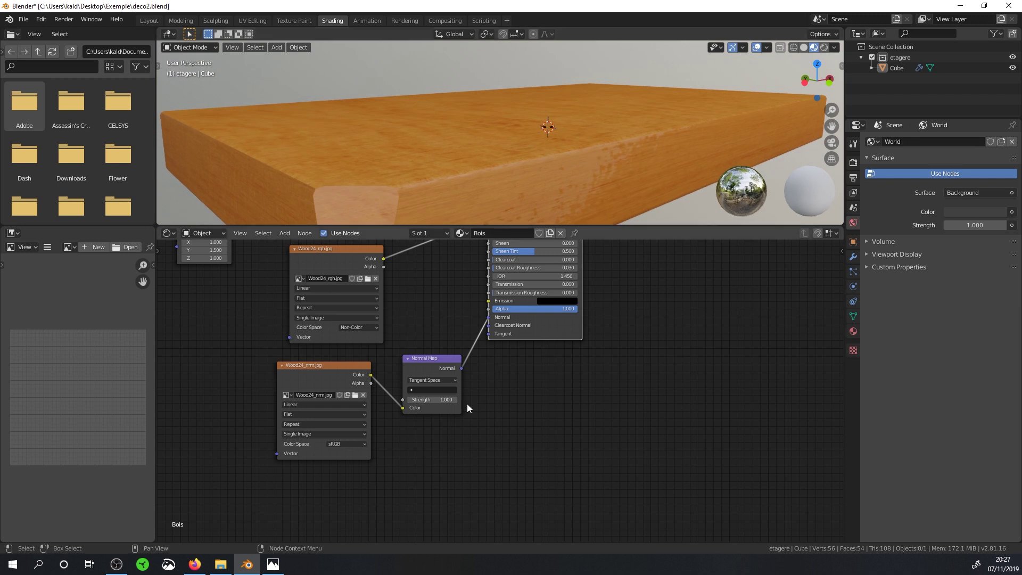
{"action": "mouse_move", "coordinate": [442, 399]}
{"action": "left_mouse_down"}
{"action": "mouse_move", "coordinate": [417, 399]}
{"action": "mouse_move", "coordinate": [447, 399]}
{"action": "left_mouse_up"}
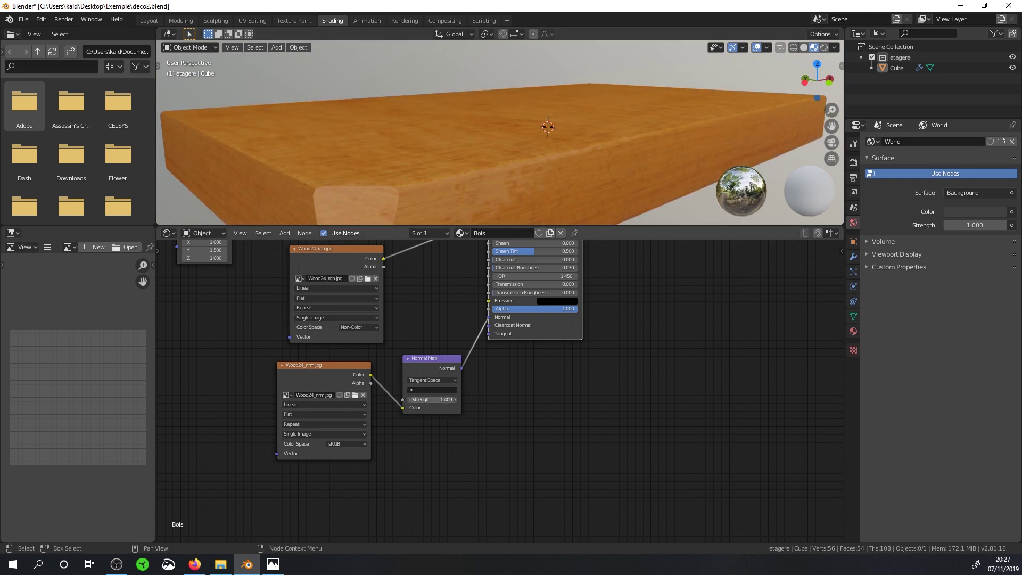
{"action": "double_click", "coordinate": [450, 399]}
{"action": "type", "text": "1.3"}
{"action": "key", "text": "BackSpace"}
{"action": "key", "text": "BackSpace"}
{"action": "key", "text": "BackSpace"}
{"action": "type", "text": "0"}
{"action": "key", "text": "Return"}
{"action": "mouse_move", "coordinate": [545, 162]}
{"action": "middle_mouse_down"}
{"action": "mouse_move", "coordinate": [548, 139]}
{"action": "mouse_move", "coordinate": [515, 162]}
{"action": "mouse_move", "coordinate": [525, 158]}
{"action": "middle_mouse_up"}
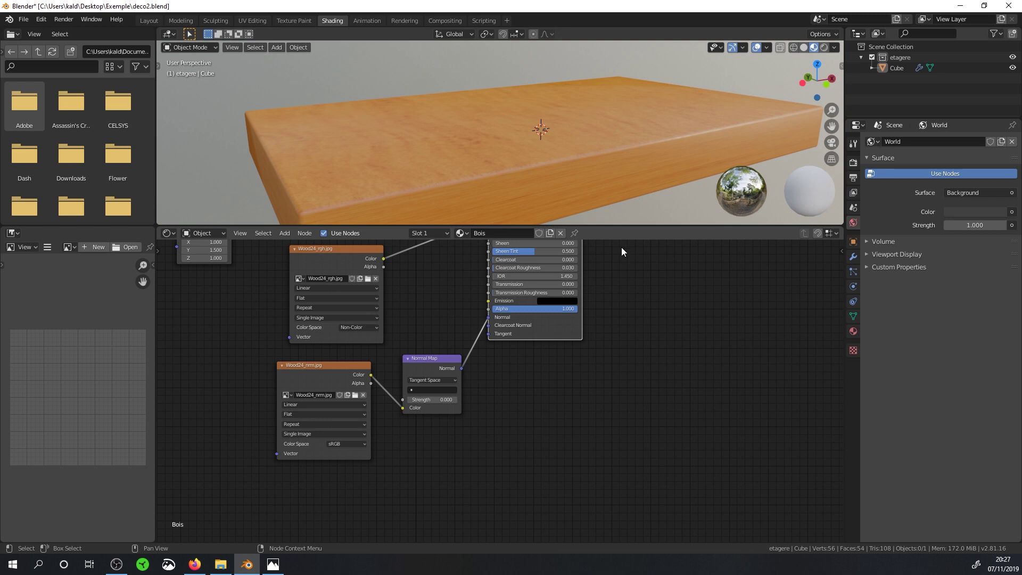